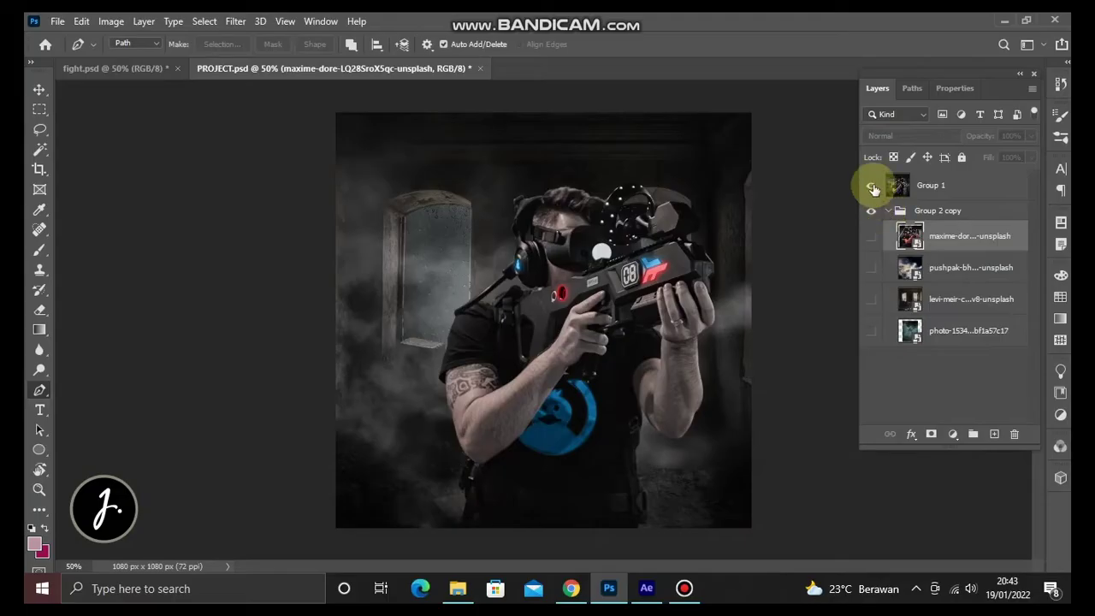
# - Hide Group 1, show only the maxime photo, and zoom in on the man's torso
pyautogui.click(871, 185)
pyautogui.click(871, 236)
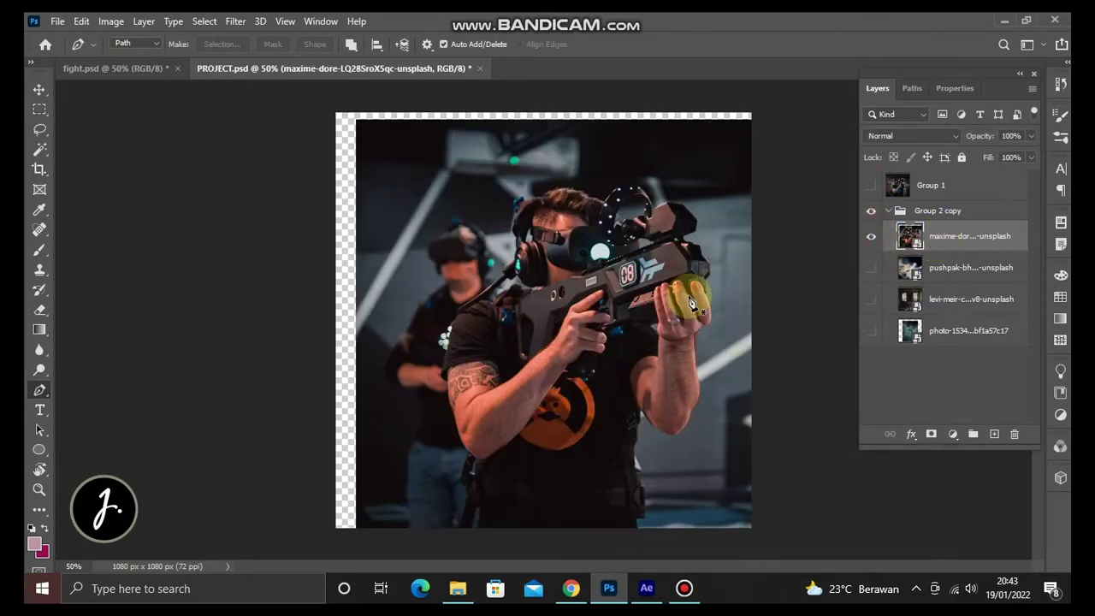
pyautogui.hotkey('ctrl', '+')
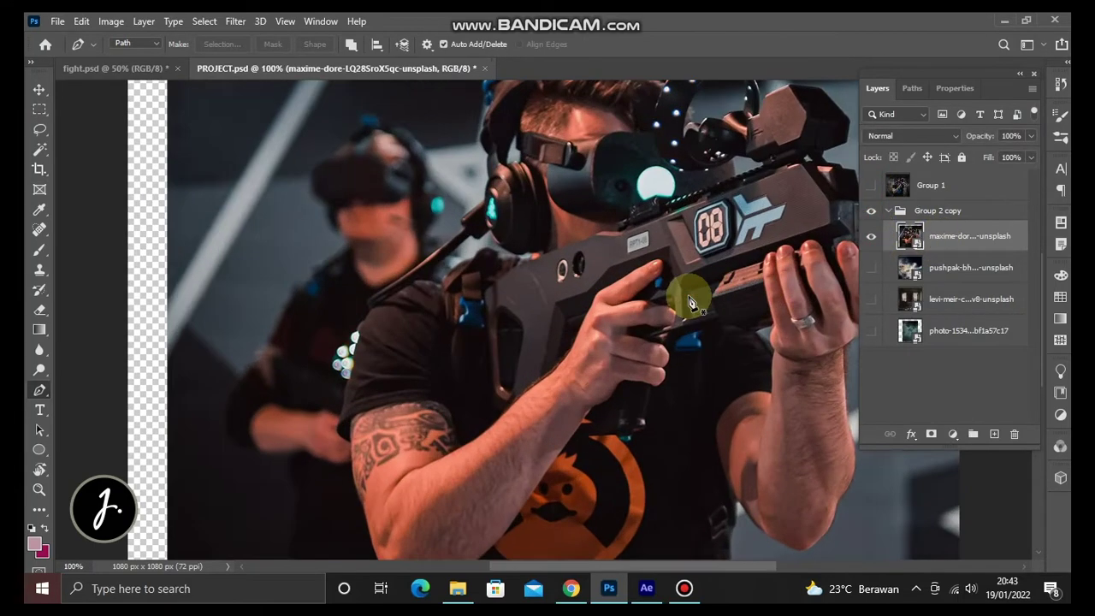
pyautogui.moveTo(684, 324)
pyautogui.mouseDown()
pyautogui.moveTo(591, 313)
pyautogui.moveTo(539, 166)
pyautogui.mouseUp()
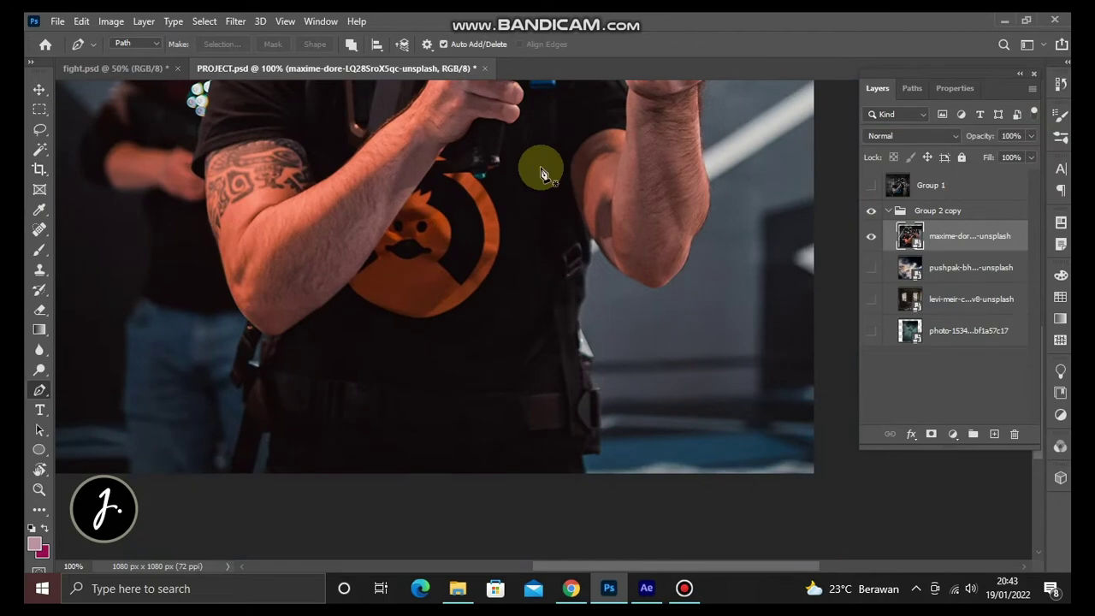
# - Zoom to 200% at the photo's bottom edge and place the first pen anchor there
pyautogui.hotkey('ctrl', '+')
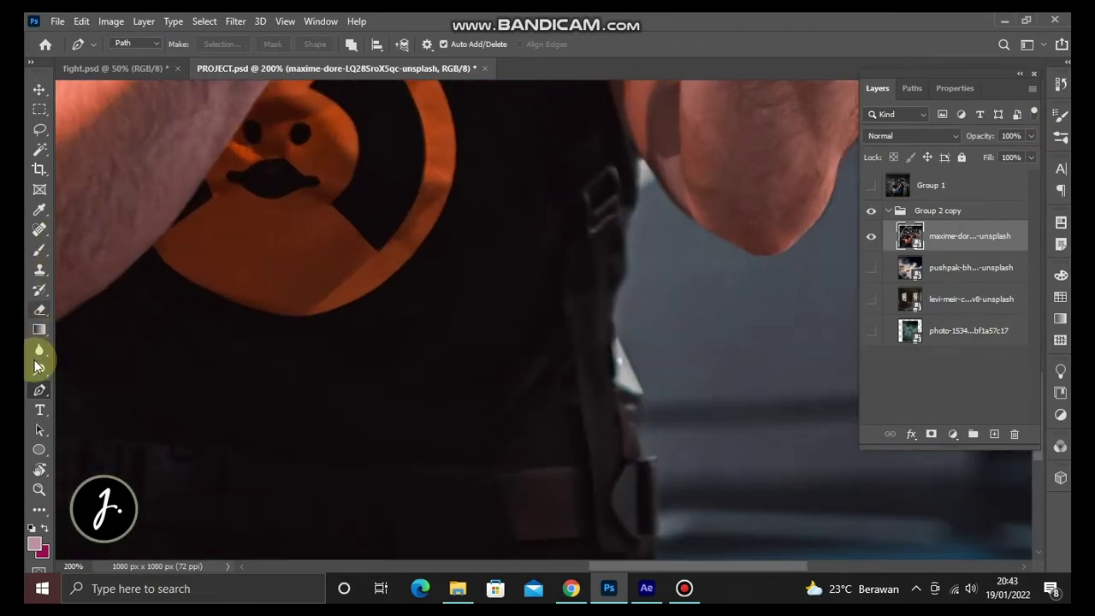
pyautogui.moveTo(642, 506); pyautogui.dragTo(620, 317)
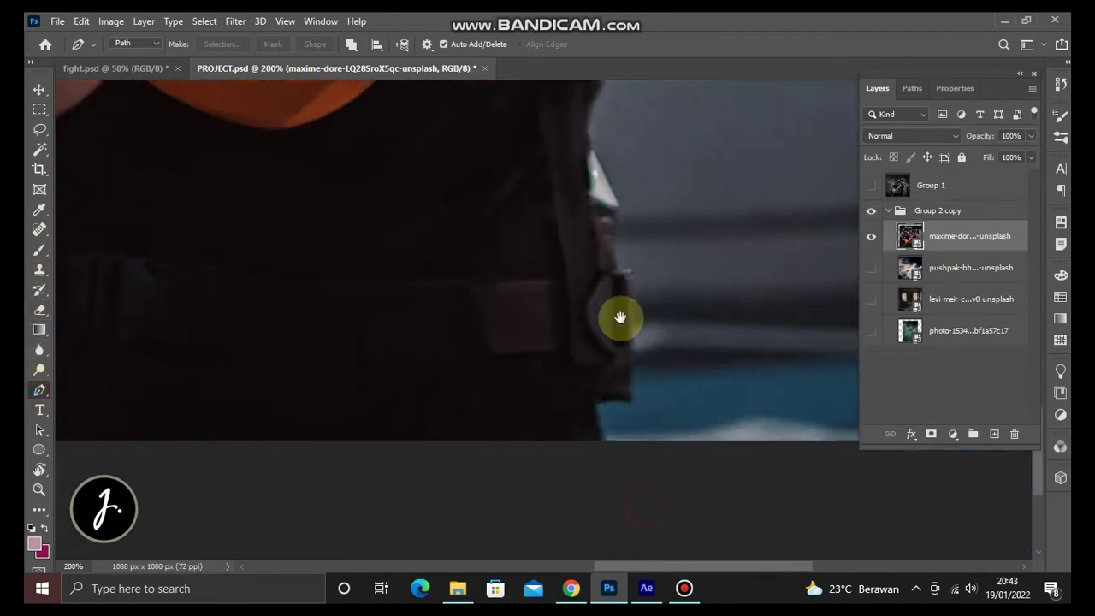
pyautogui.click(601, 443)
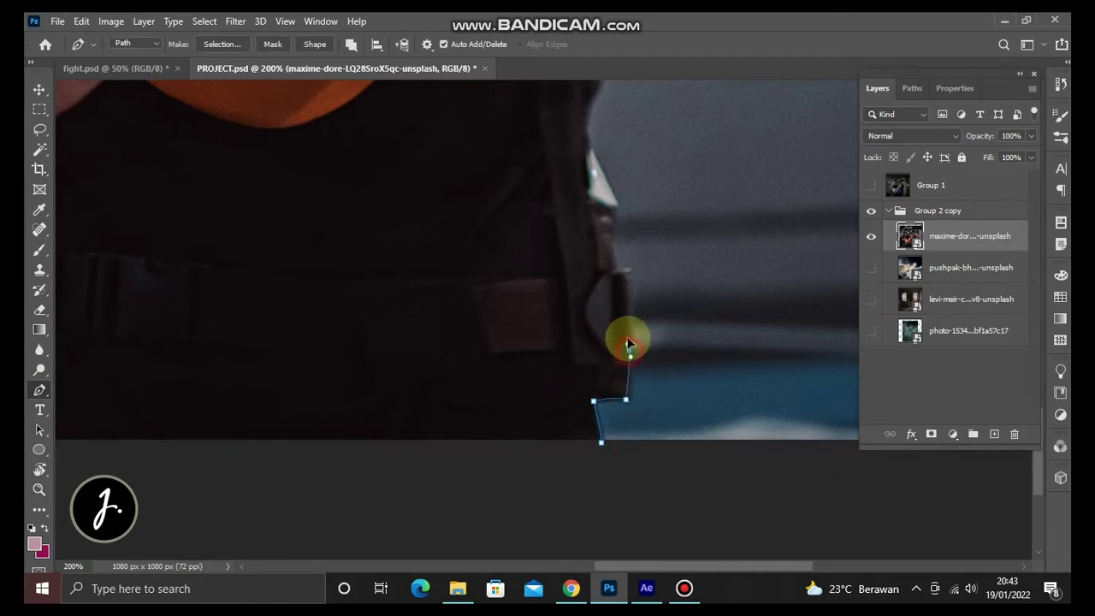
# - Add pen anchors up the belt edge, curving along it
pyautogui.click(628, 272)
pyautogui.click(609, 240)
pyautogui.moveTo(593, 218); pyautogui.dragTo(607, 276)
pyautogui.click(606, 254)
# - Extend the path up the arm and curve it around the elbow onto the forearm
pyautogui.click(607, 175)
pyautogui.click(610, 154)
pyautogui.scroll(2, 618, 244)
pyautogui.click(612, 207)
pyautogui.click(637, 246)
pyautogui.click(657, 265)
pyautogui.click(799, 278)
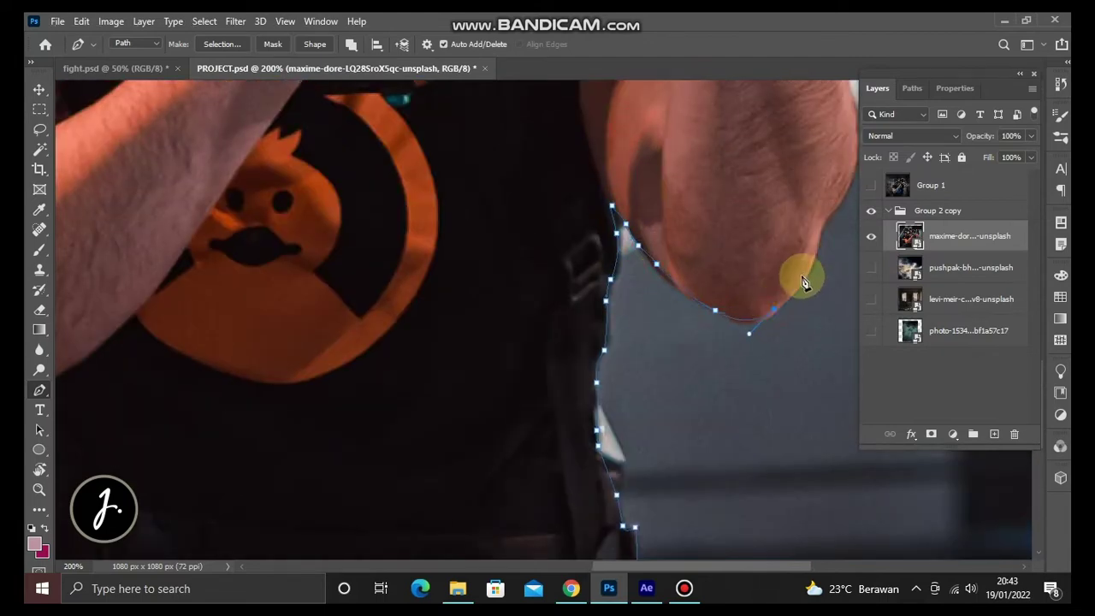
pyautogui.moveTo(796, 276); pyautogui.dragTo(708, 332)
pyautogui.click(726, 299)
# - Curve the path around the hand and run it up the hand's edge
pyautogui.scroll(2, 718, 325)
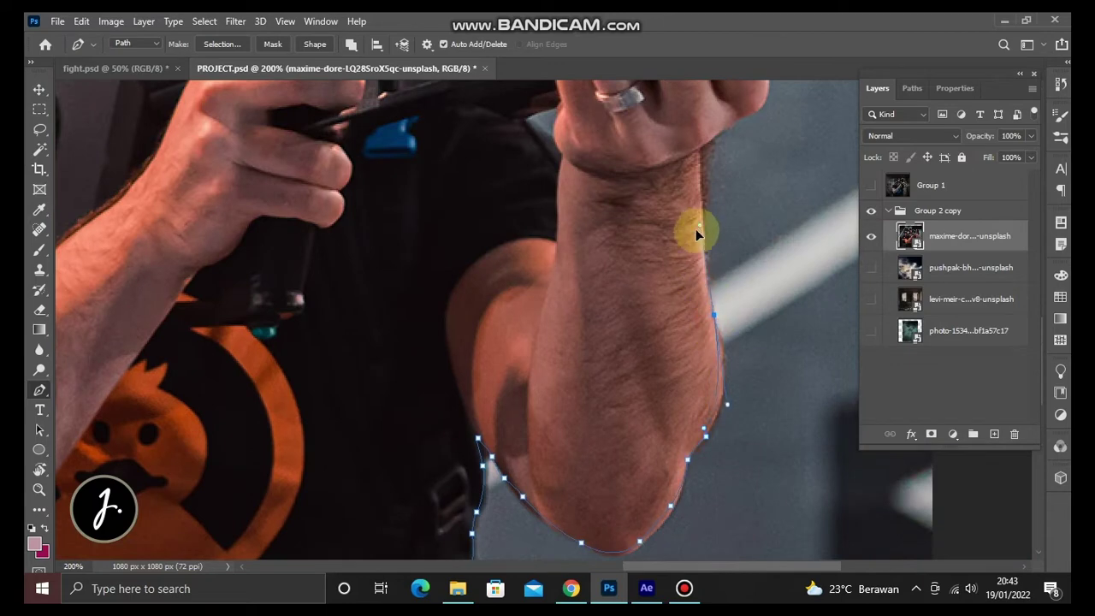
pyautogui.hotkey('ctrl', '-')
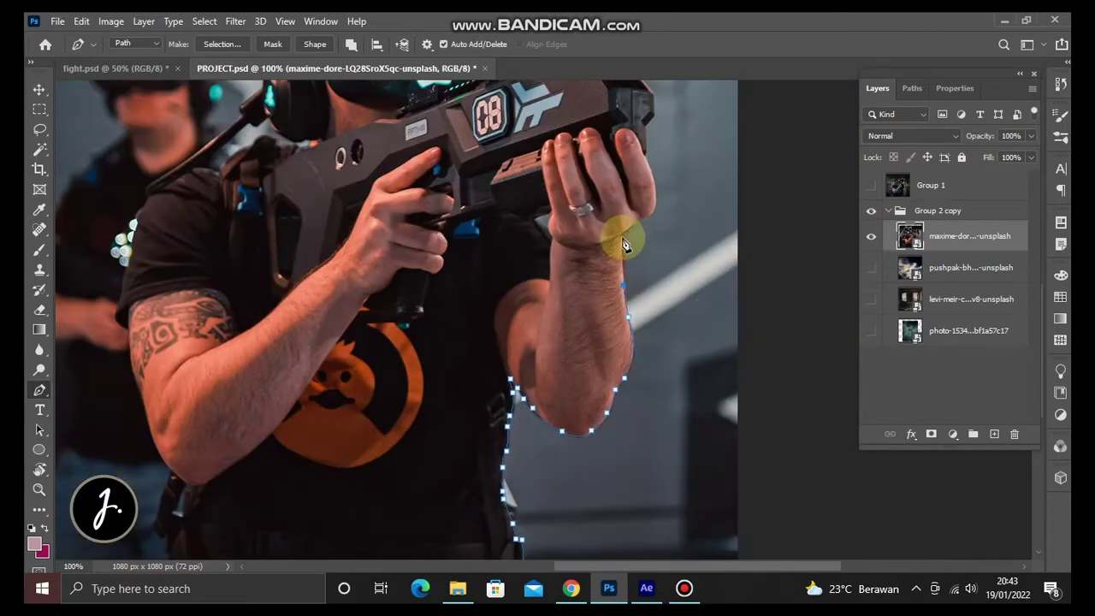
pyautogui.hotkey('ctrl', '+')
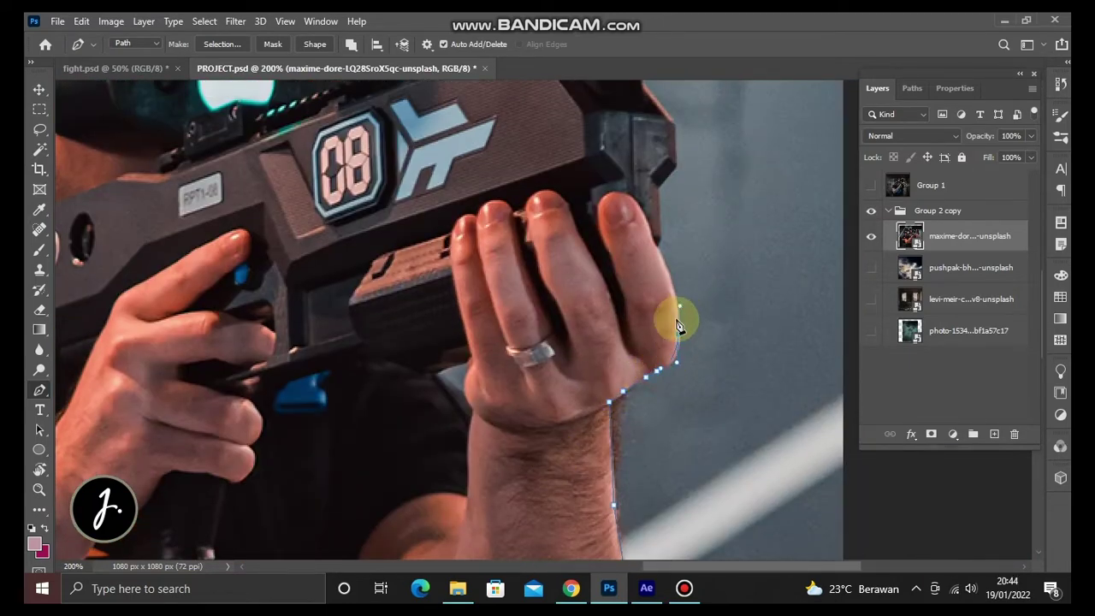
pyautogui.moveTo(679, 306); pyautogui.dragTo(675, 338)
pyautogui.click(658, 241)
pyautogui.click(657, 186)
pyautogui.click(676, 167)
# - Trace the path up the gun's edge and around its top sight
pyautogui.scroll(5, 672, 281)
pyautogui.click(649, 220)
pyautogui.click(638, 190)
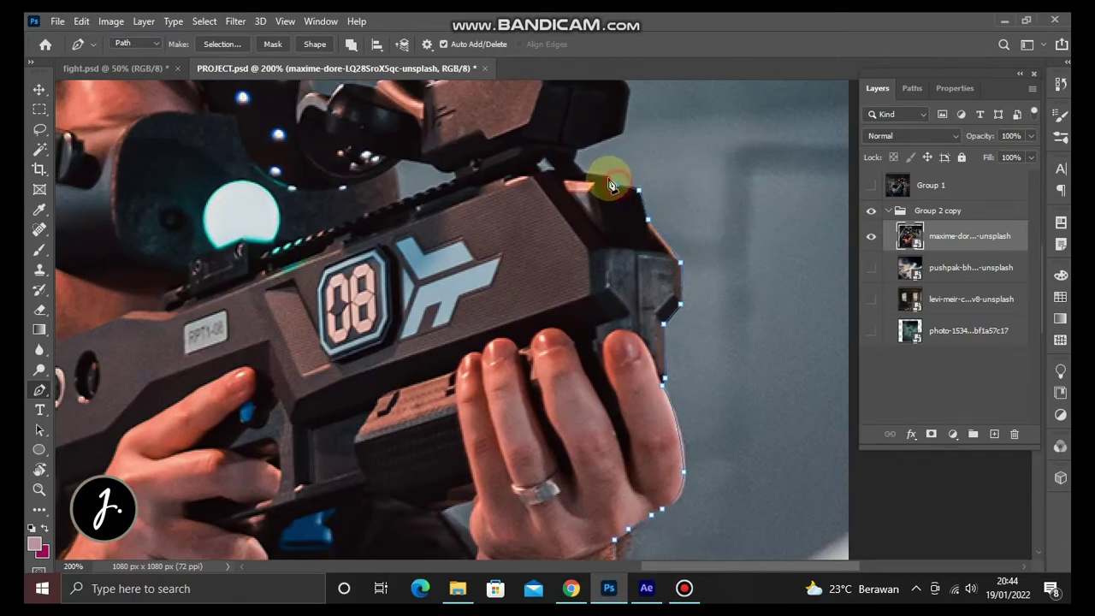
pyautogui.scroll(5, 575, 167)
pyautogui.click(652, 325)
pyautogui.click(658, 279)
pyautogui.click(603, 219)
pyautogui.click(540, 209)
pyautogui.click(499, 224)
# - Add path anchors along the VR headset's ring
pyautogui.click(465, 187)
pyautogui.scroll(-2, 464, 183)
pyautogui.click(610, 332)
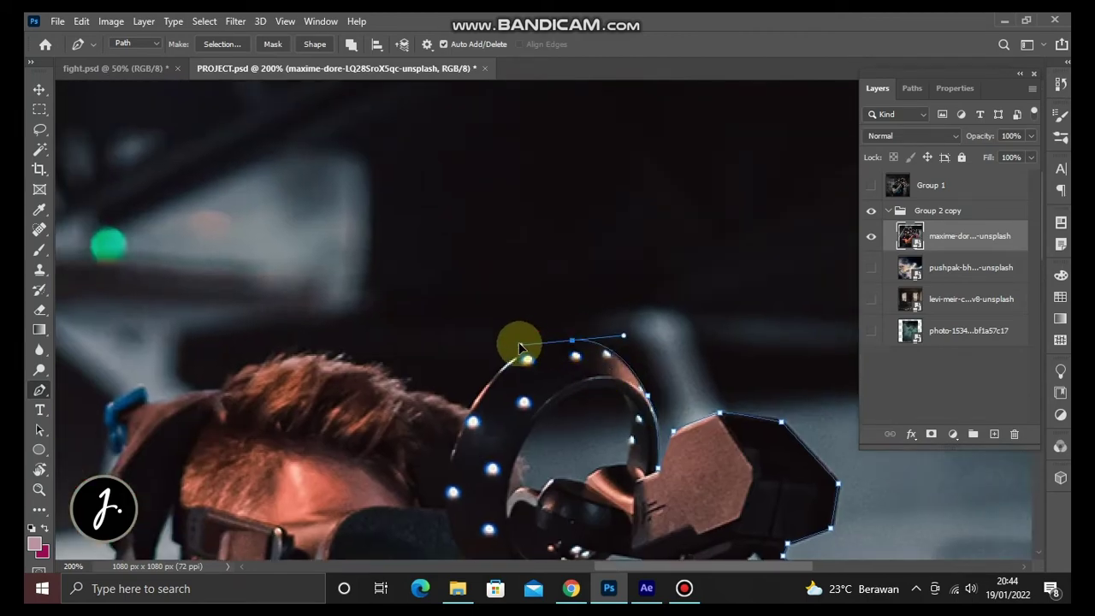
pyautogui.scroll(2, 518, 342)
pyautogui.scroll(2, 597, 327)
# - Carry the path from the headset ring's lower-left edge across the top of the hair
pyautogui.click(511, 425)
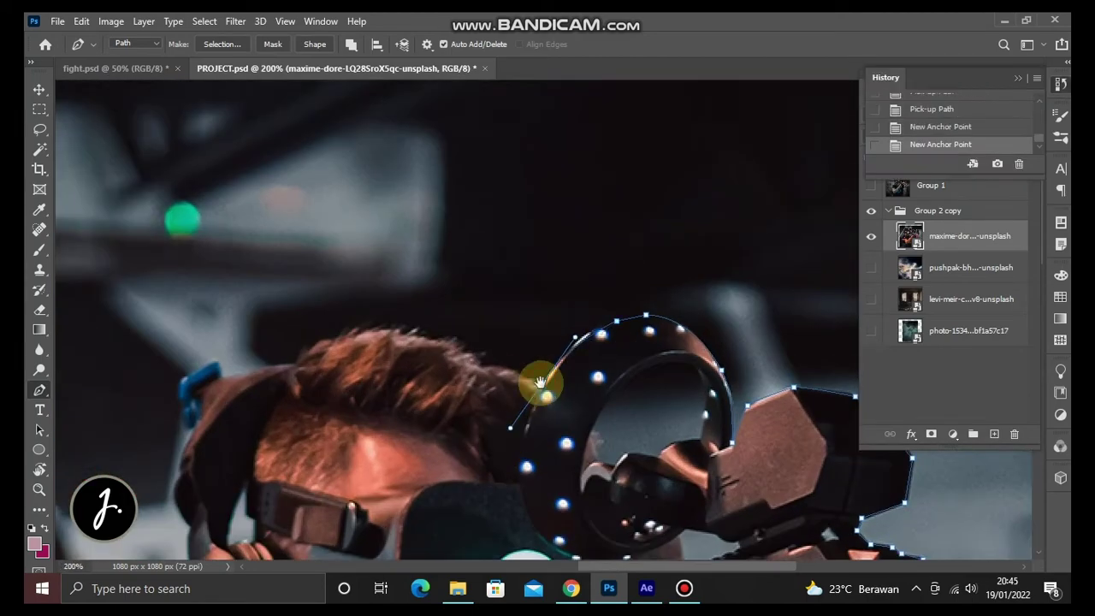
pyautogui.click(482, 371)
pyautogui.click(346, 334)
pyautogui.click(295, 366)
pyautogui.moveTo(348, 351); pyautogui.dragTo(385, 259)
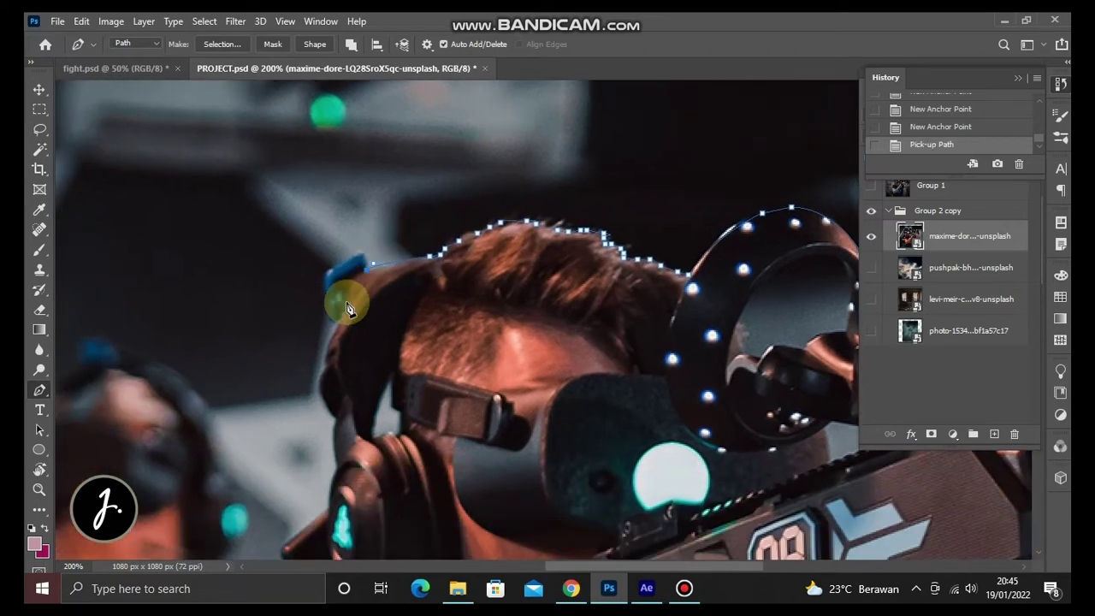
# - Undo the misplaced hair points and trace curves down the headphone edge
pyautogui.hotkey('ctrl', 'z')
pyautogui.hotkey('ctrl', 'z')
pyautogui.click(329, 342)
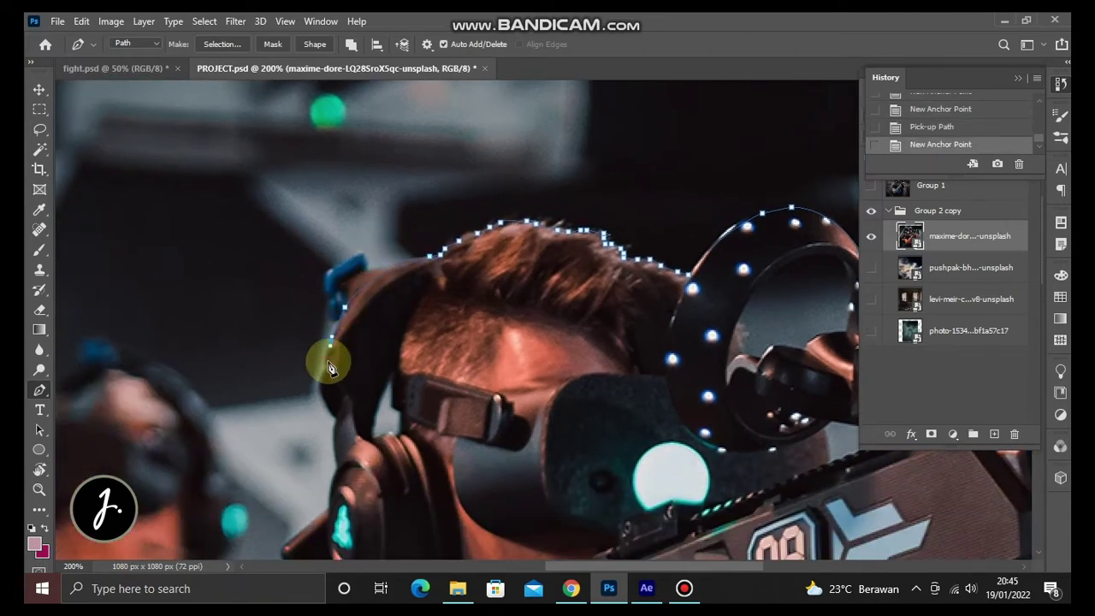
pyautogui.click(346, 422)
pyautogui.moveTo(347, 420); pyautogui.dragTo(348, 352)
pyautogui.click(342, 391)
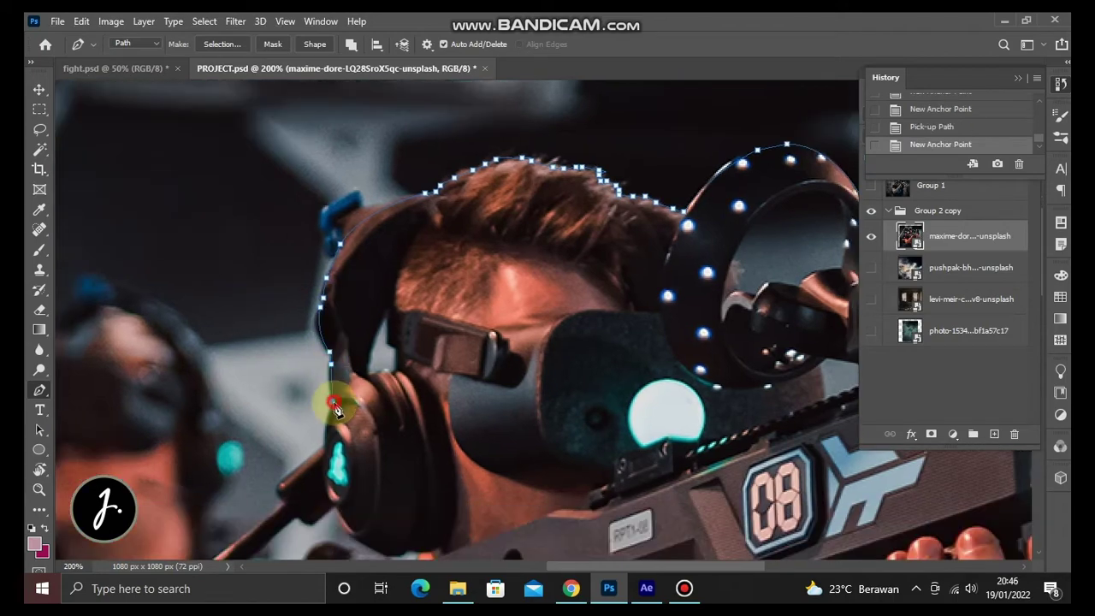
pyautogui.moveTo(342, 391); pyautogui.dragTo(352, 351)
pyautogui.click(300, 407)
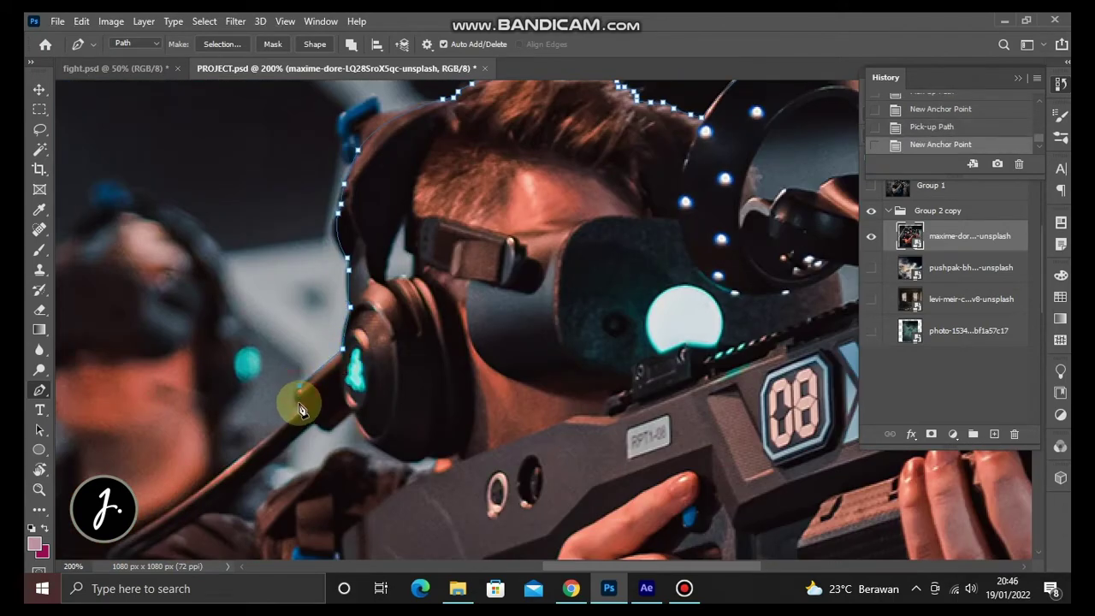
# - Extend the path along the boom and down the shoulder, redoing two misplaced points
pyautogui.scroll(-5, 301, 397)
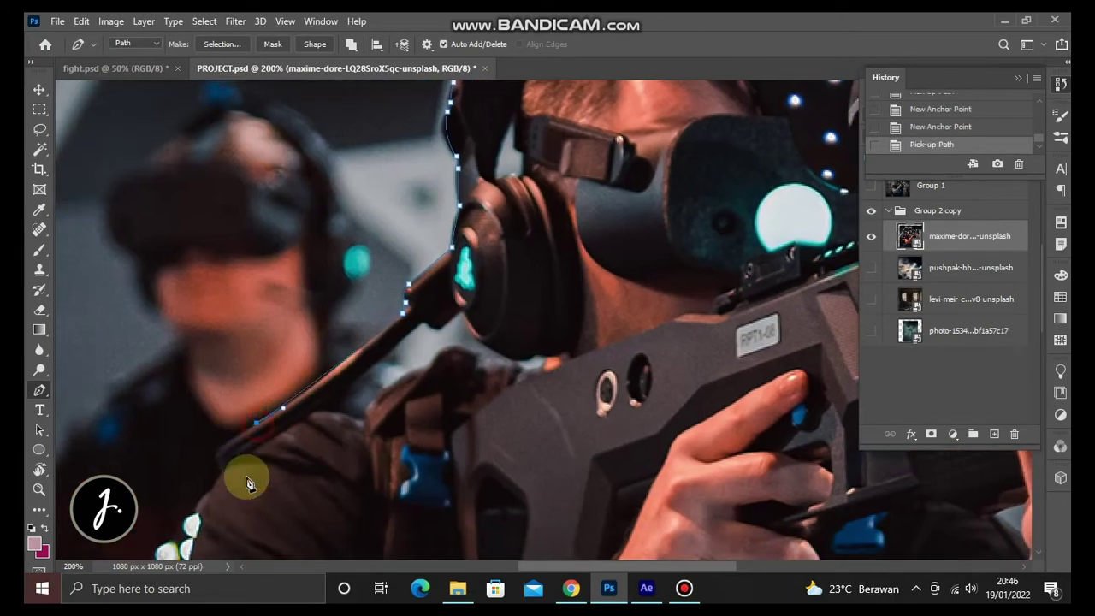
pyautogui.scroll(-1, 245, 476)
pyautogui.click(310, 314)
pyautogui.click(264, 379)
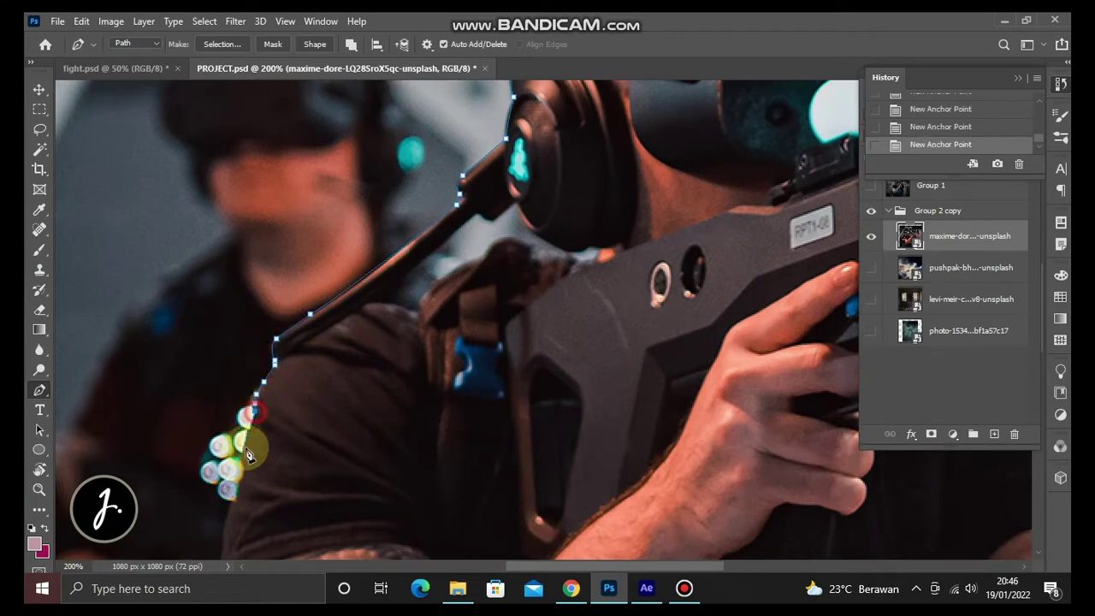
pyautogui.scroll(-3, 244, 449)
pyautogui.hotkey('ctrl', 'z')
pyautogui.hotkey('ctrl', 'z')
pyautogui.click(285, 382)
pyautogui.click(253, 474)
pyautogui.scroll(-2, 288, 422)
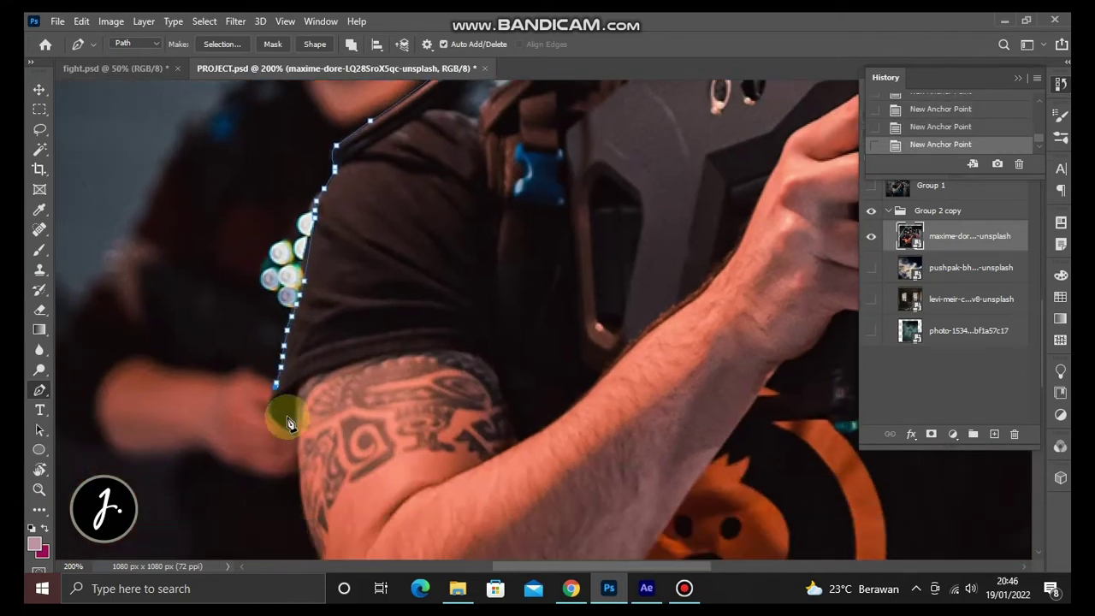
pyautogui.scroll(-3, 308, 419)
# - Trace down the tattooed arm to the bottom edge and curve back toward the waist
pyautogui.click(334, 427)
pyautogui.scroll(-3, 330, 402)
pyautogui.click(306, 359)
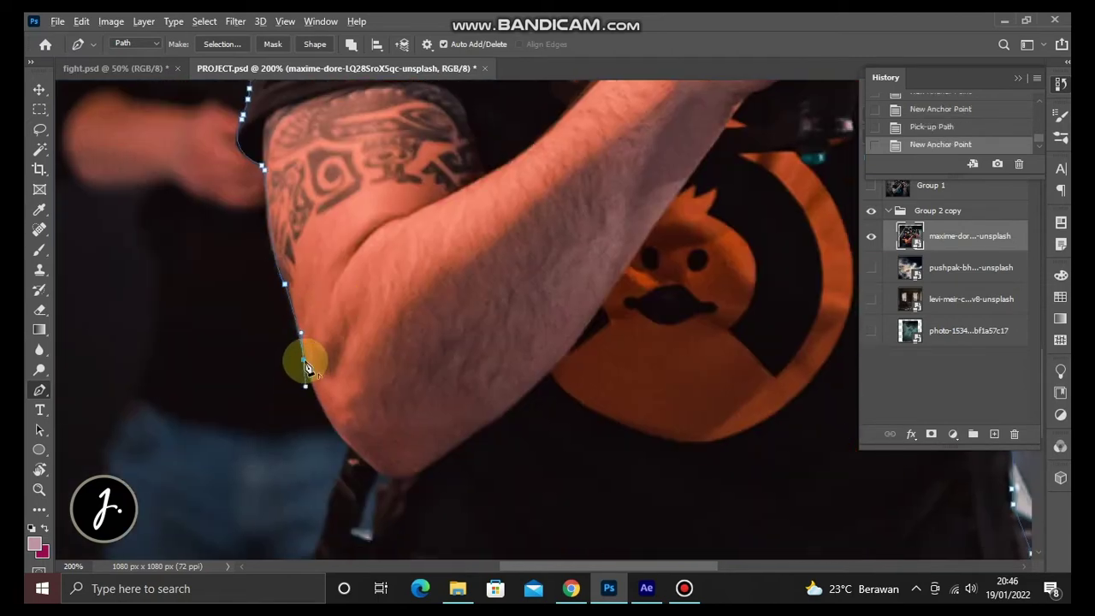
pyautogui.click(343, 442)
pyautogui.scroll(-1, 354, 471)
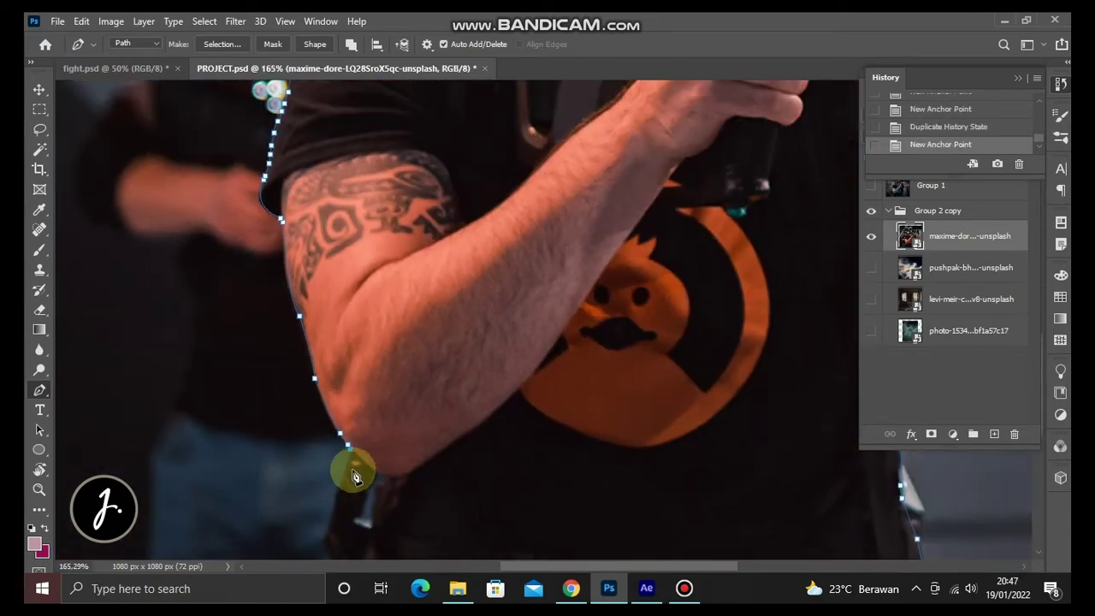
pyautogui.scroll(-2, 333, 462)
pyautogui.click(315, 512)
pyautogui.scroll(1, 321, 513)
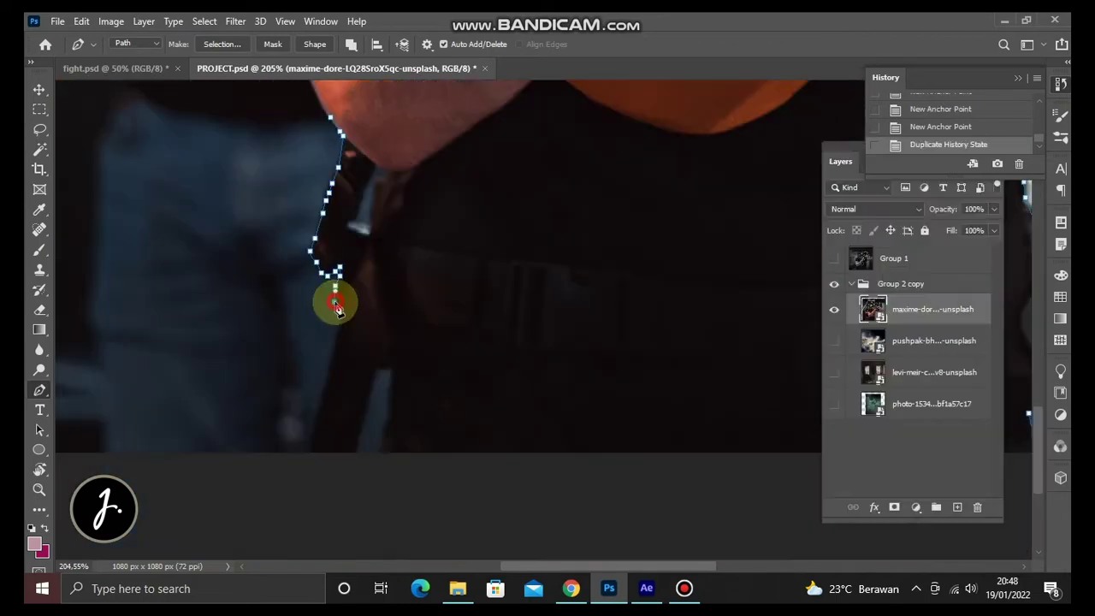
pyautogui.click(310, 452)
pyautogui.click(352, 453)
pyautogui.moveTo(377, 368); pyautogui.dragTo(395, 366)
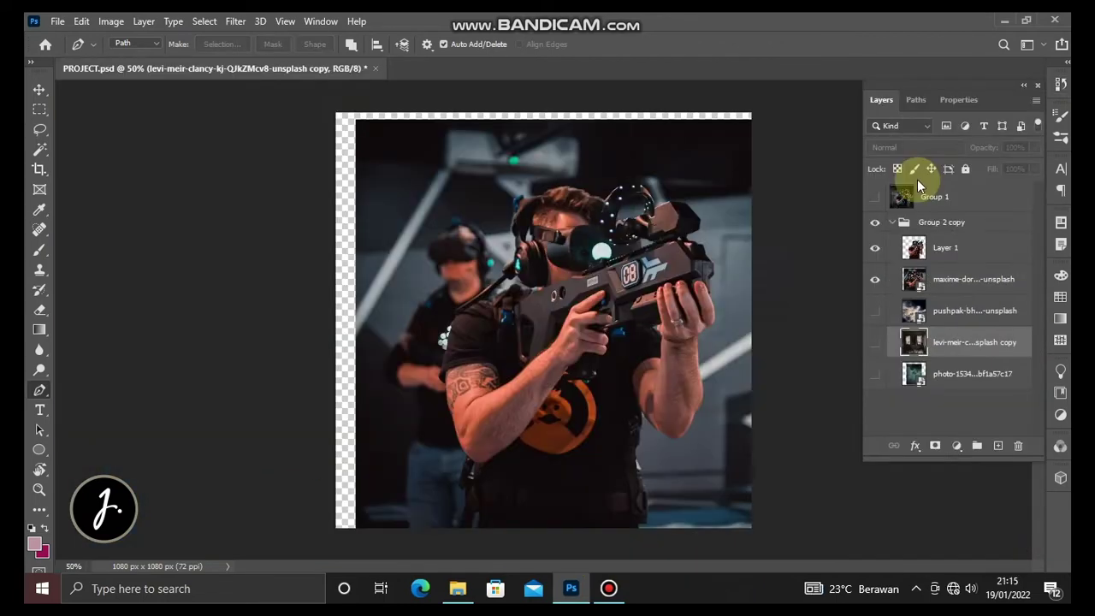
# - Show only the ruined-room photo and zoom in on it
pyautogui.click(874, 280)
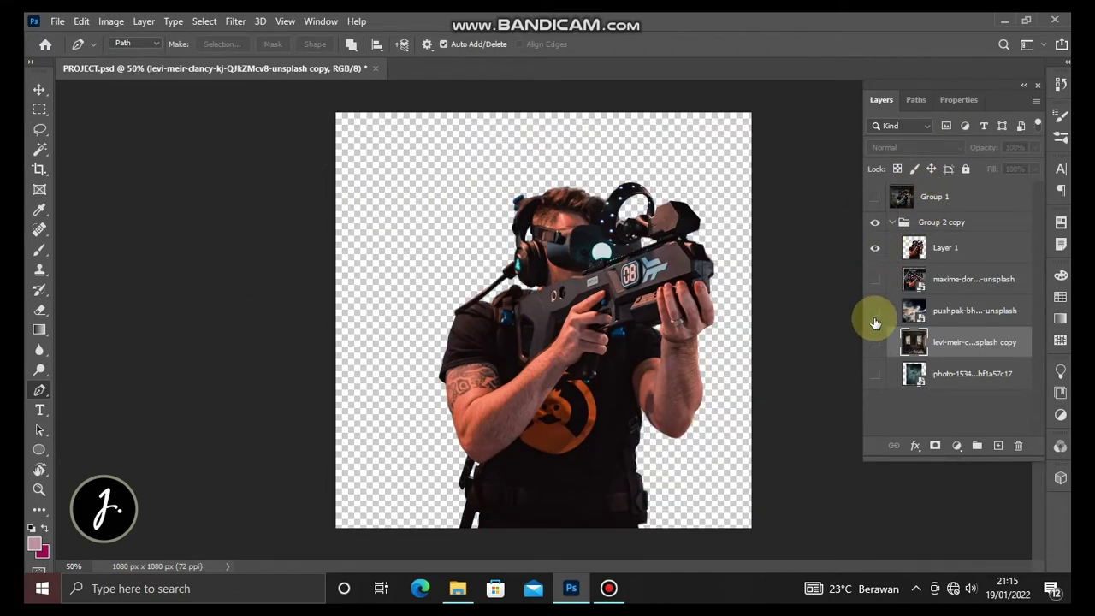
pyautogui.click(874, 342)
pyautogui.click(874, 247)
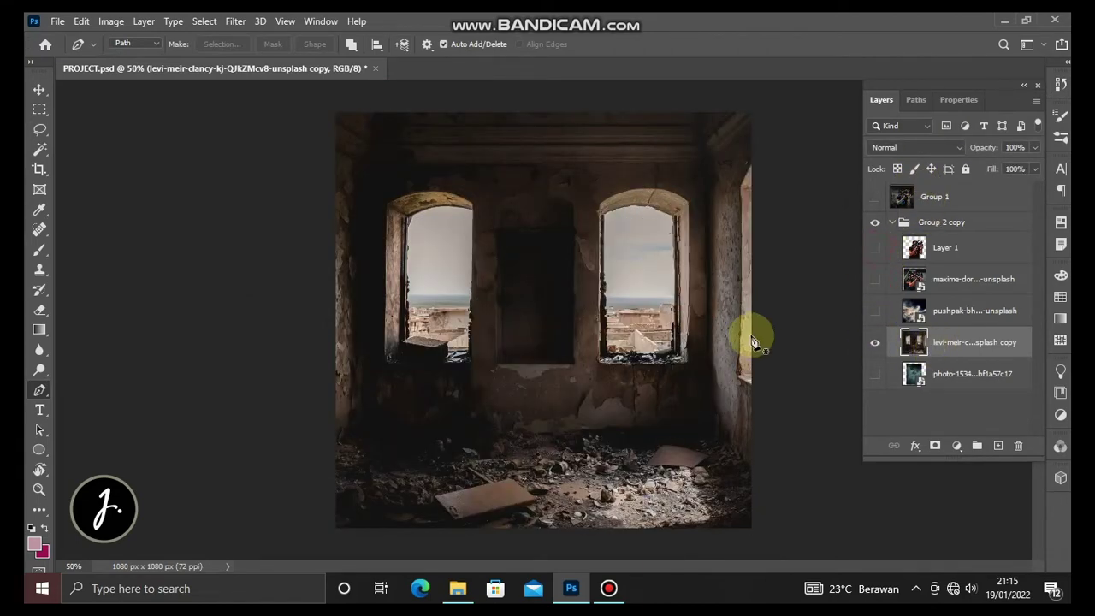
pyautogui.hotkey('ctrl', '+')
pyautogui.hotkey('ctrl', '+')
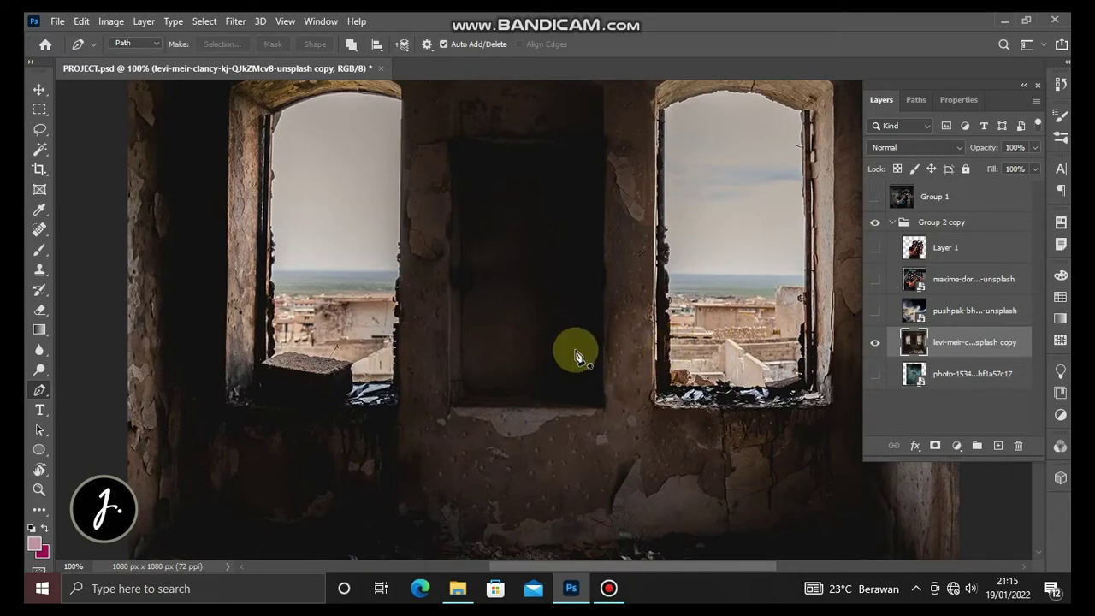
# - Trace the left arched window, turn the path into a selection, and delete its contents
pyautogui.click(399, 381)
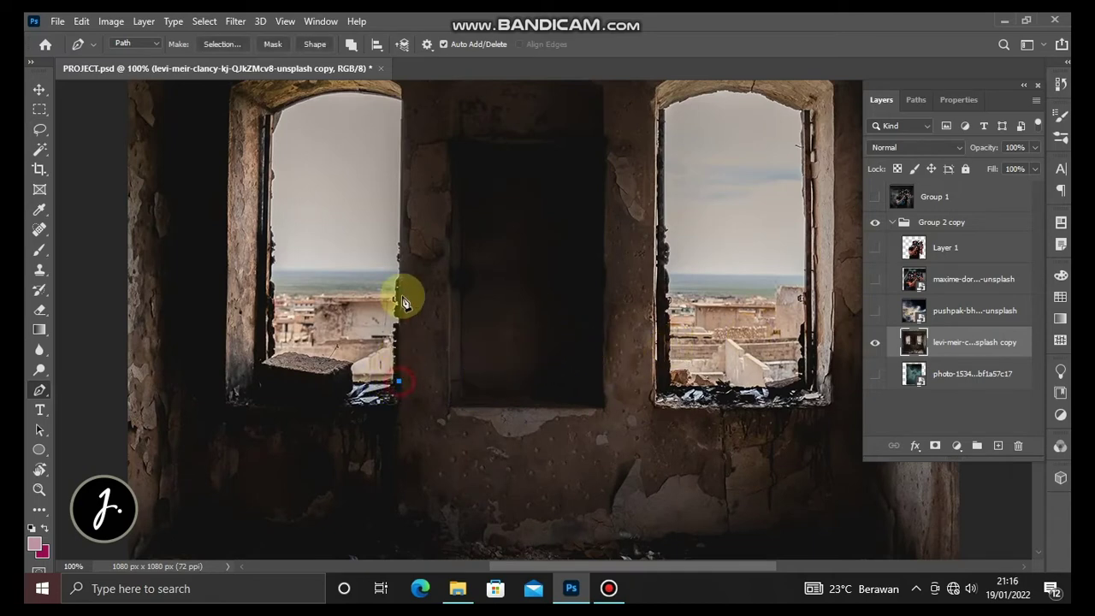
pyautogui.click(401, 100)
pyautogui.moveTo(270, 112); pyautogui.dragTo(243, 151)
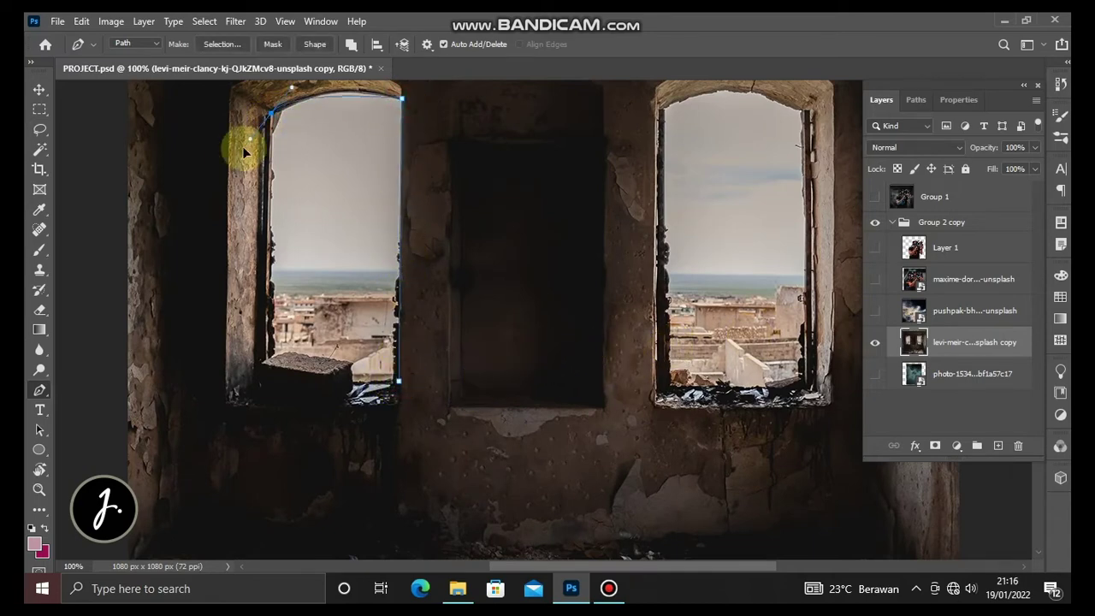
pyautogui.keyDown('alt'); pyautogui.click(271, 112); pyautogui.keyUp('alt')
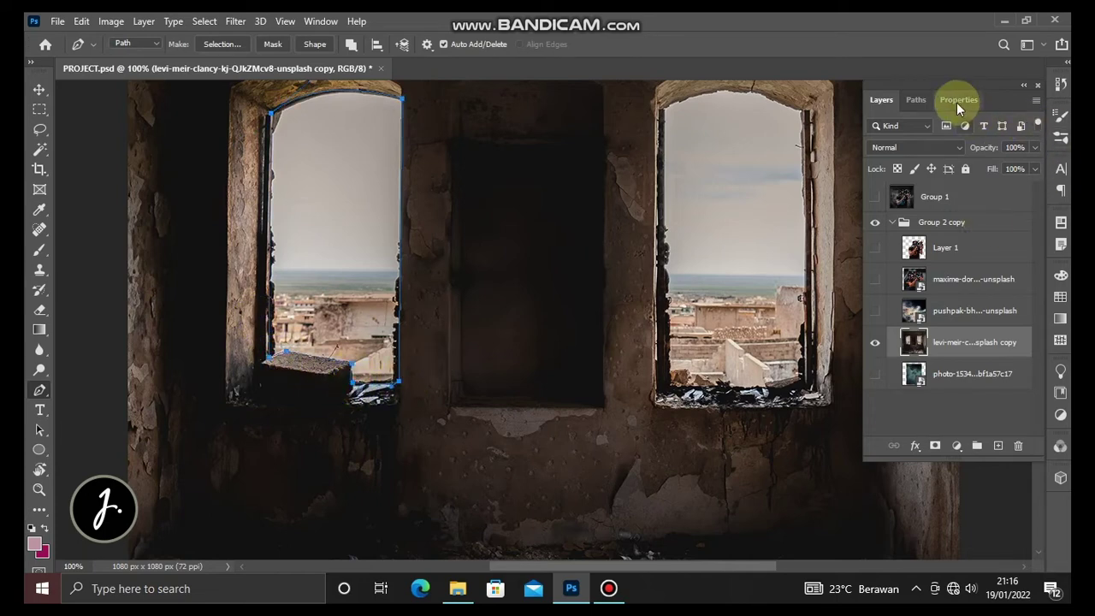
pyautogui.click(915, 99)
pyautogui.rightClick(907, 129)
pyautogui.click(927, 164)
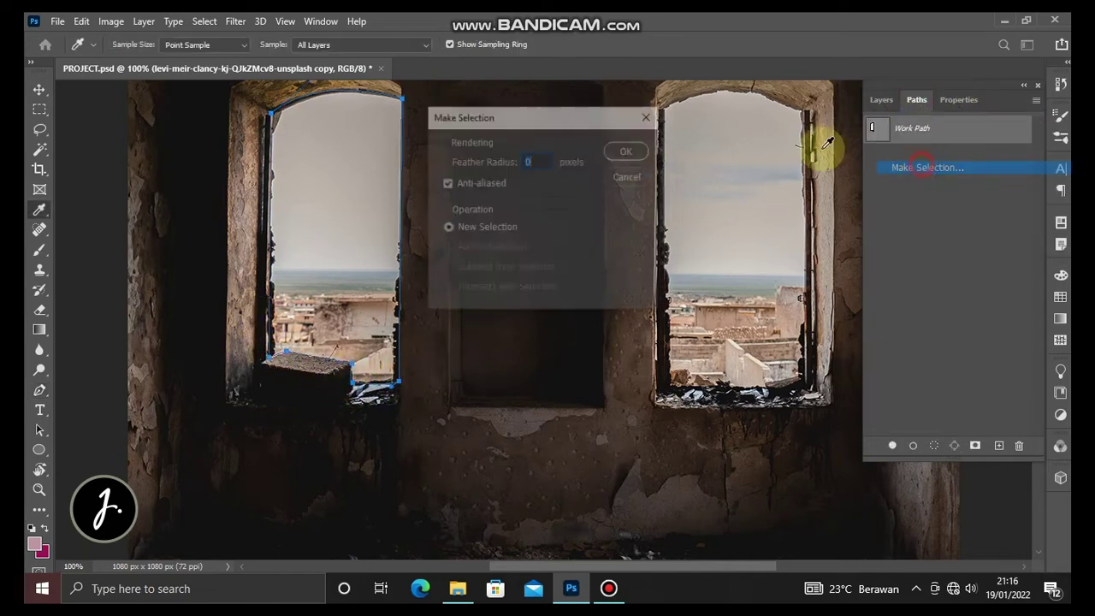
pyautogui.click(631, 152)
pyautogui.press('Delete')
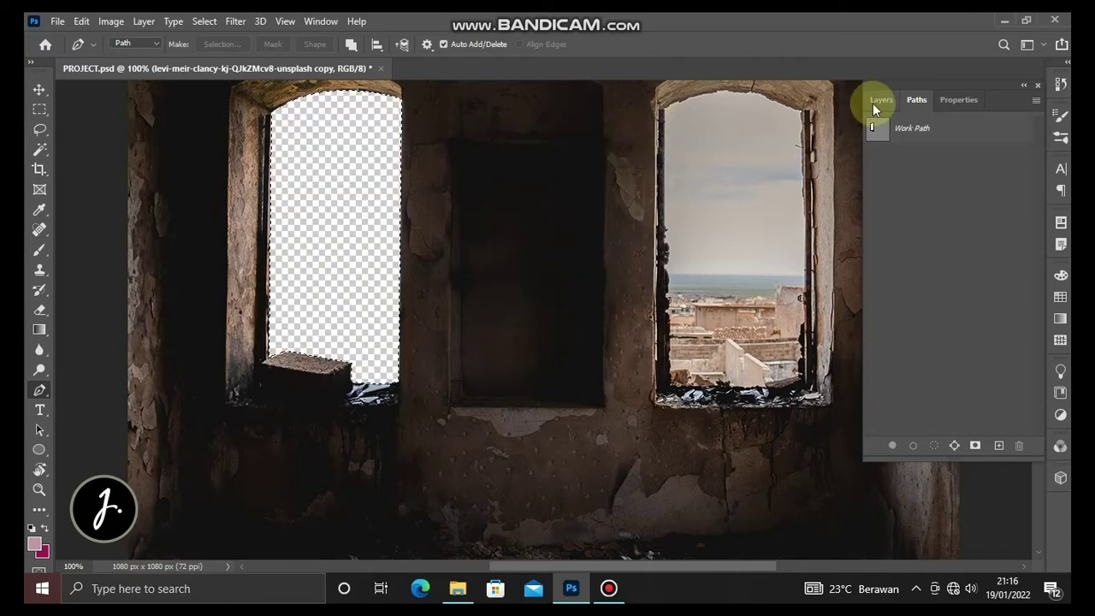
pyautogui.click(876, 103)
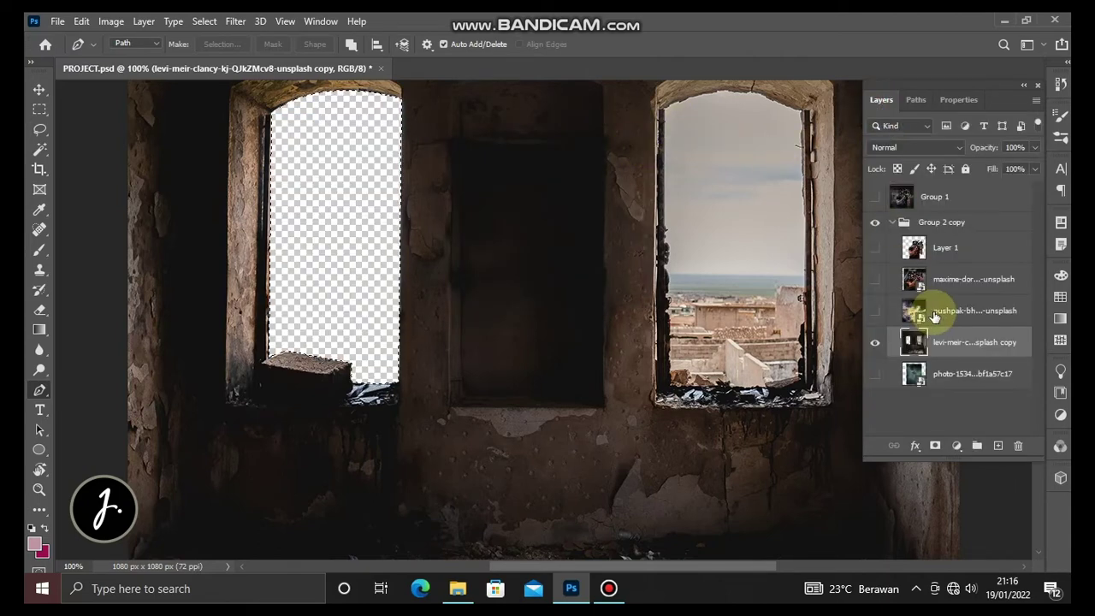
# - Trace and delete the right arched window, then place the sky photo behind the room
pyautogui.click(656, 395)
pyautogui.click(806, 390)
pyautogui.click(801, 109)
pyautogui.moveTo(662, 108); pyautogui.dragTo(637, 150)
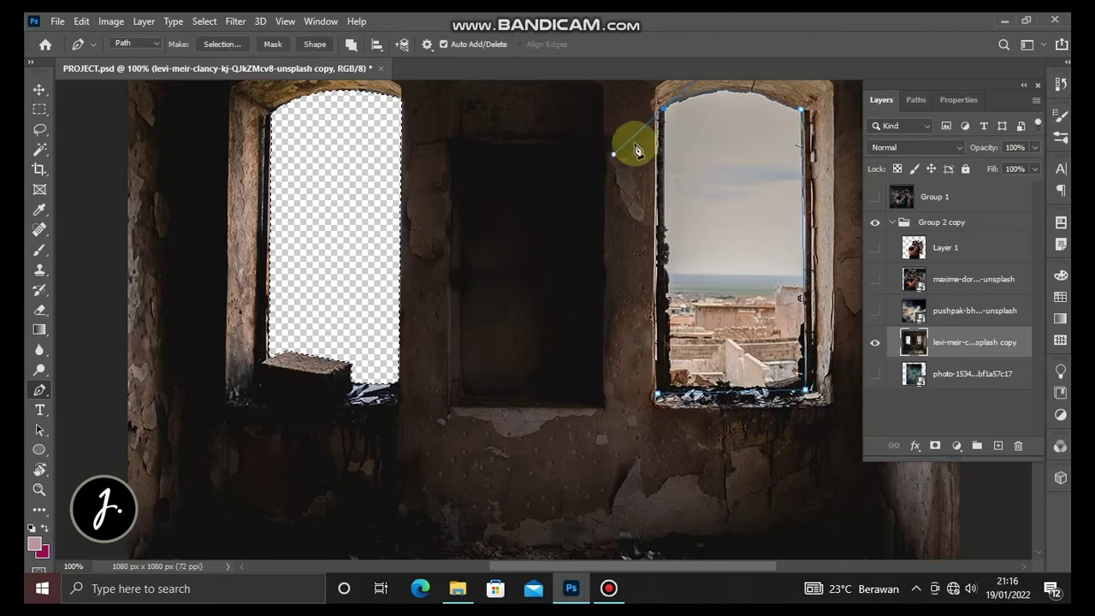
pyautogui.click(658, 396)
pyautogui.click(916, 99)
pyautogui.rightClick(912, 127)
pyautogui.click(964, 169)
pyautogui.click(630, 150)
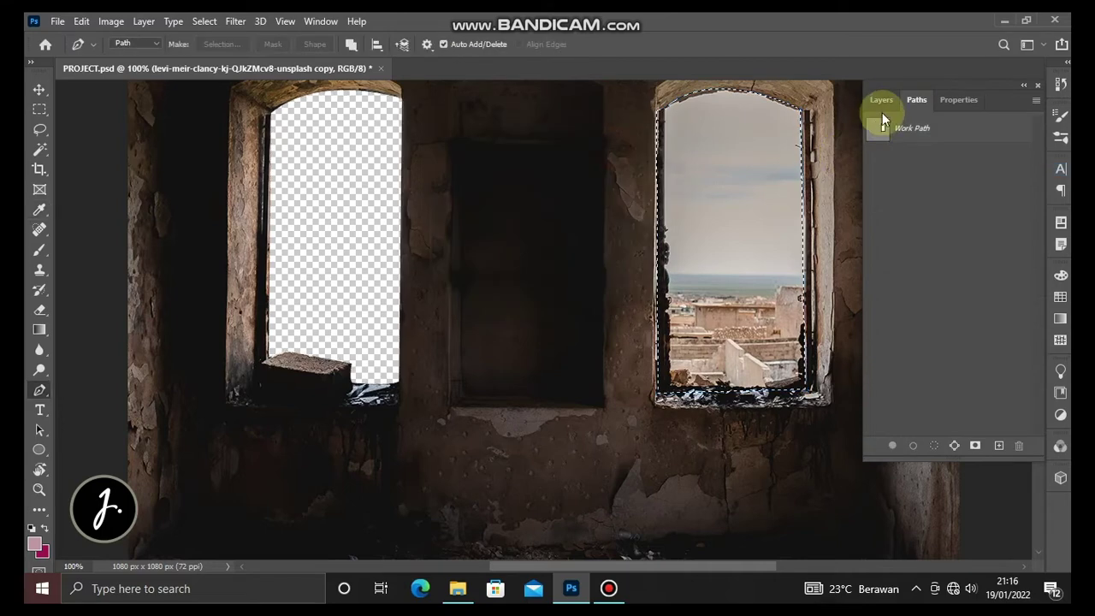
pyautogui.click(881, 118)
pyautogui.press('Delete')
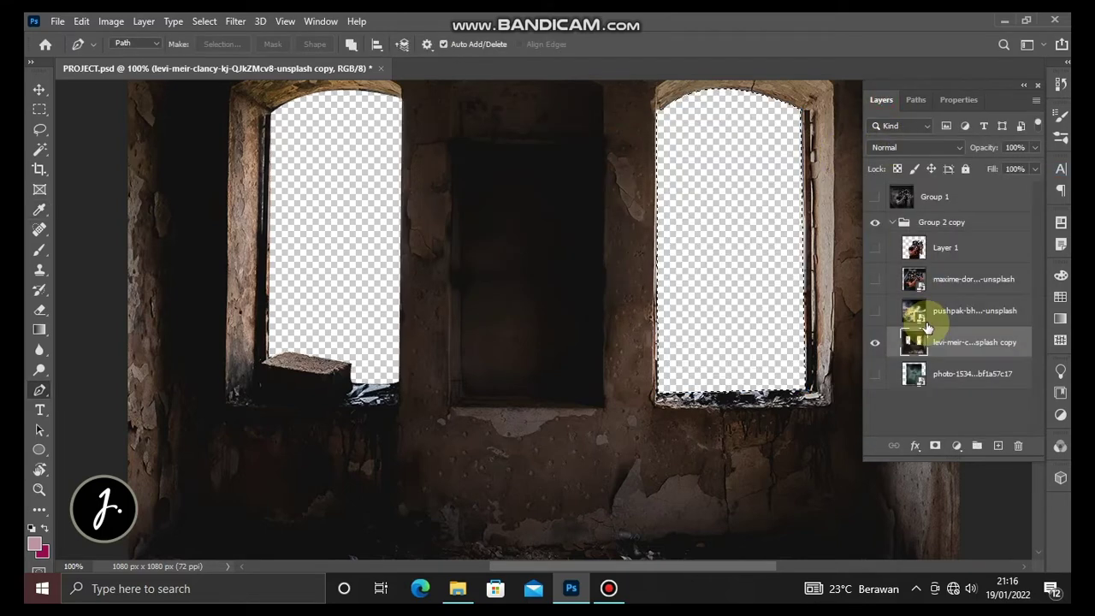
pyautogui.click(874, 343)
pyautogui.moveTo(901, 342)
pyautogui.mouseDown()
pyautogui.moveTo(934, 306)
pyautogui.moveTo(937, 359)
pyautogui.moveTo(897, 308)
pyautogui.mouseUp()
# - Show the VR gamer and smoke layers and set the smoke's blend mode to Luminosity
pyautogui.click(874, 248)
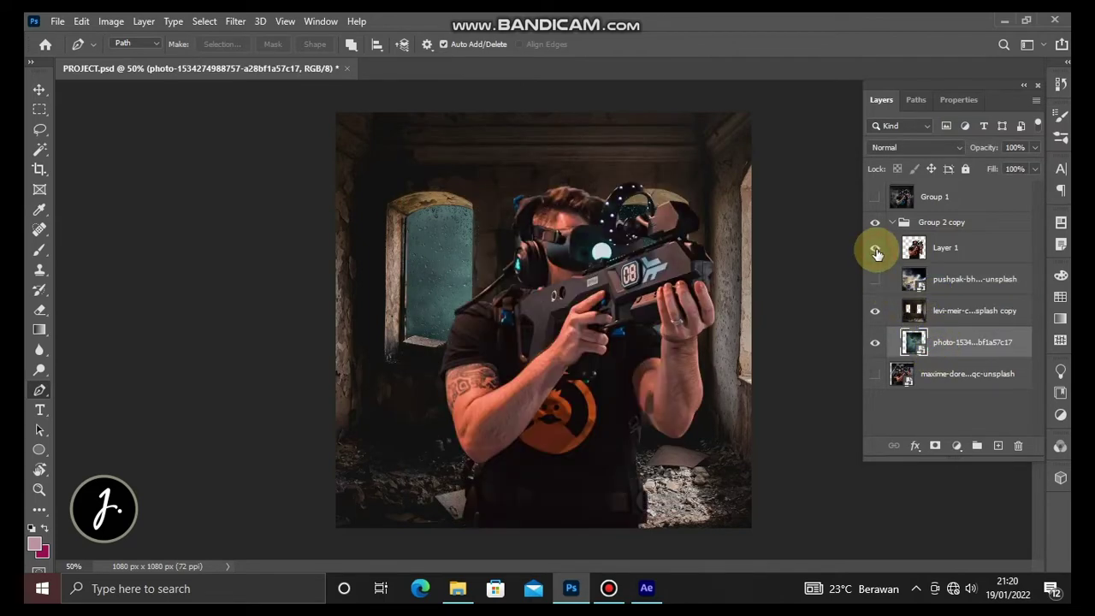
pyautogui.click(880, 283)
pyautogui.click(932, 287)
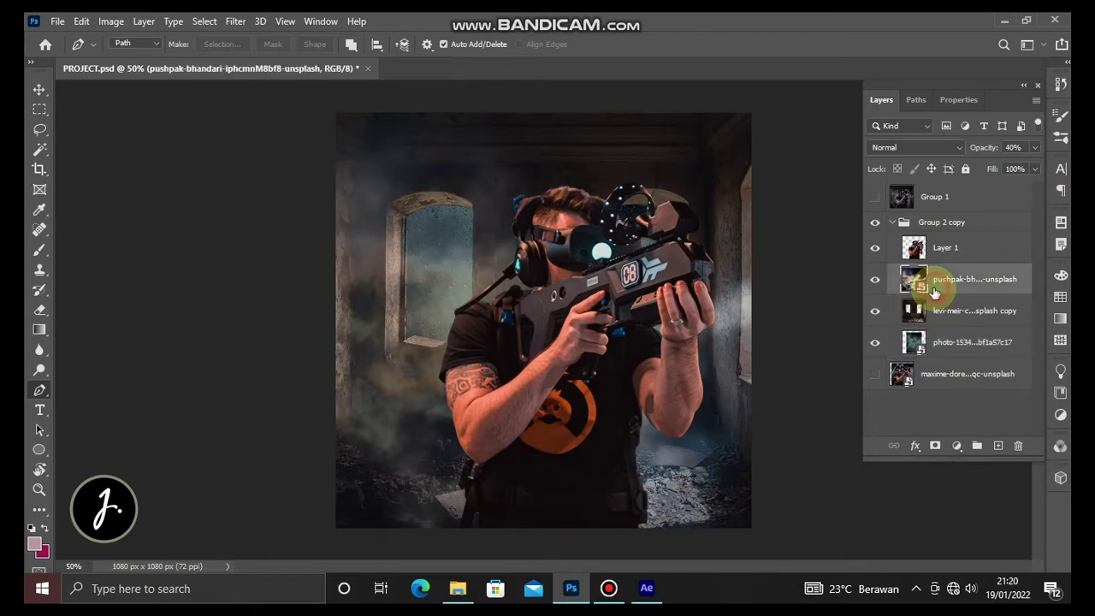
pyautogui.click(905, 147)
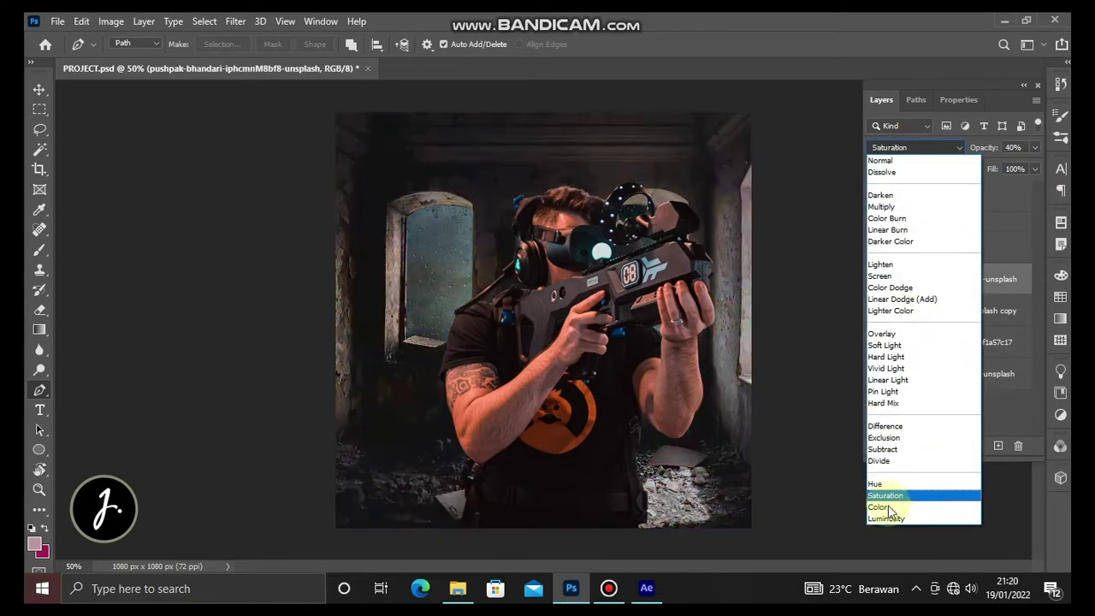
pyautogui.click(886, 519)
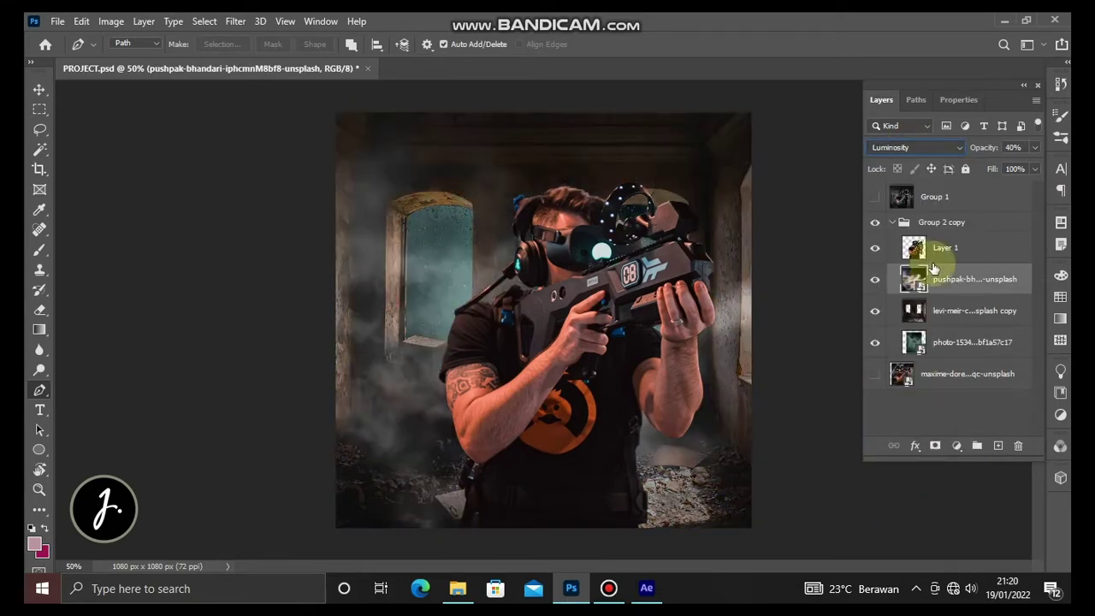
pyautogui.click(957, 446)
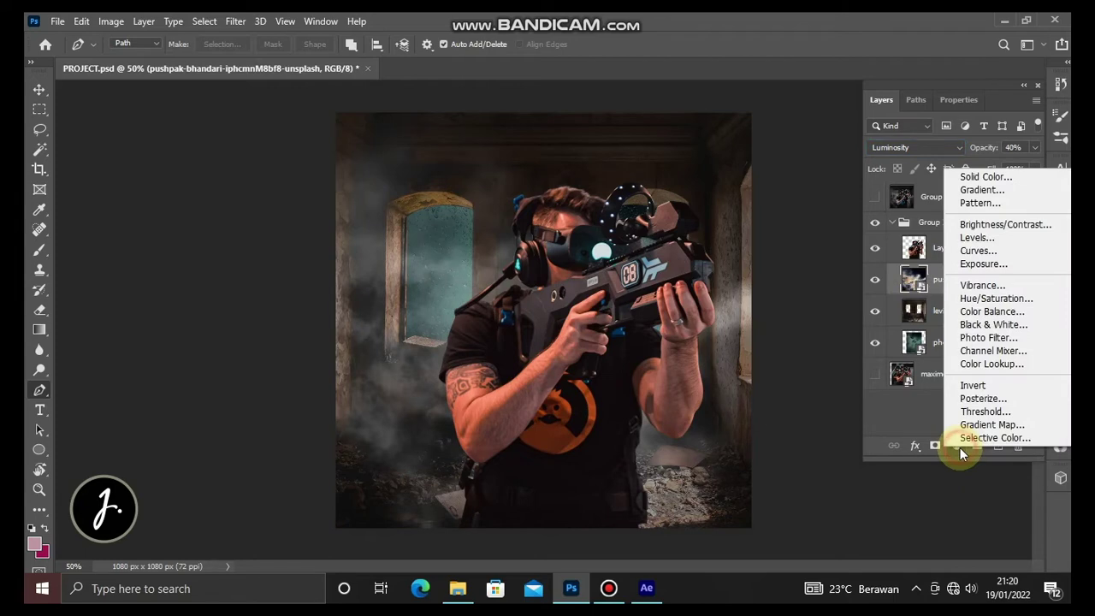
# - Add Black & White 1 and Levels 1 adjustment layers, with Levels midtones at 0.89
pyautogui.click(992, 324)
pyautogui.click(881, 99)
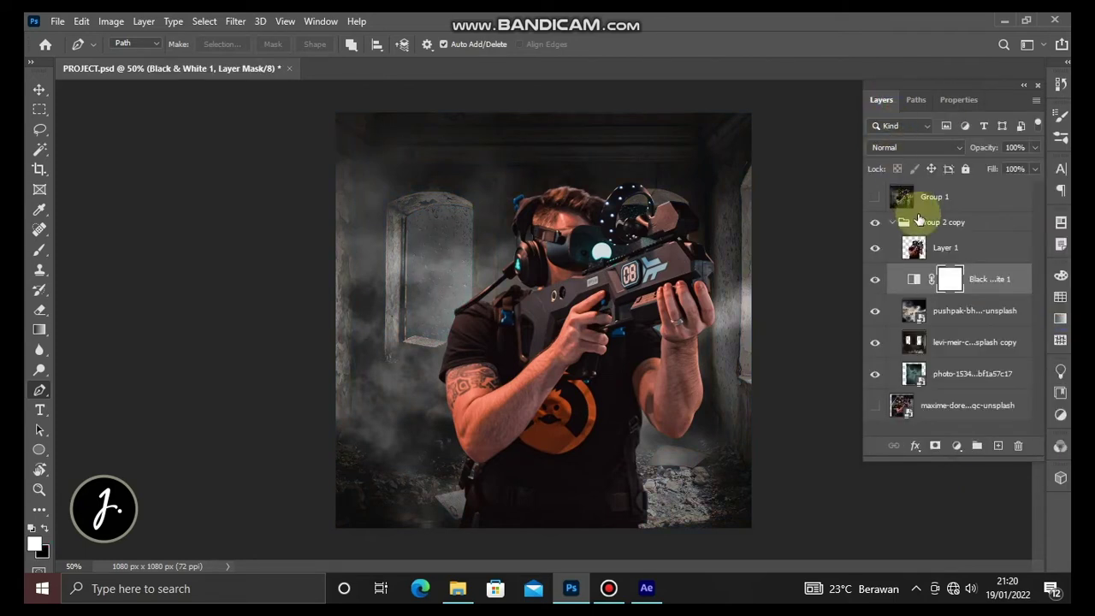
pyautogui.click(956, 447)
pyautogui.click(970, 237)
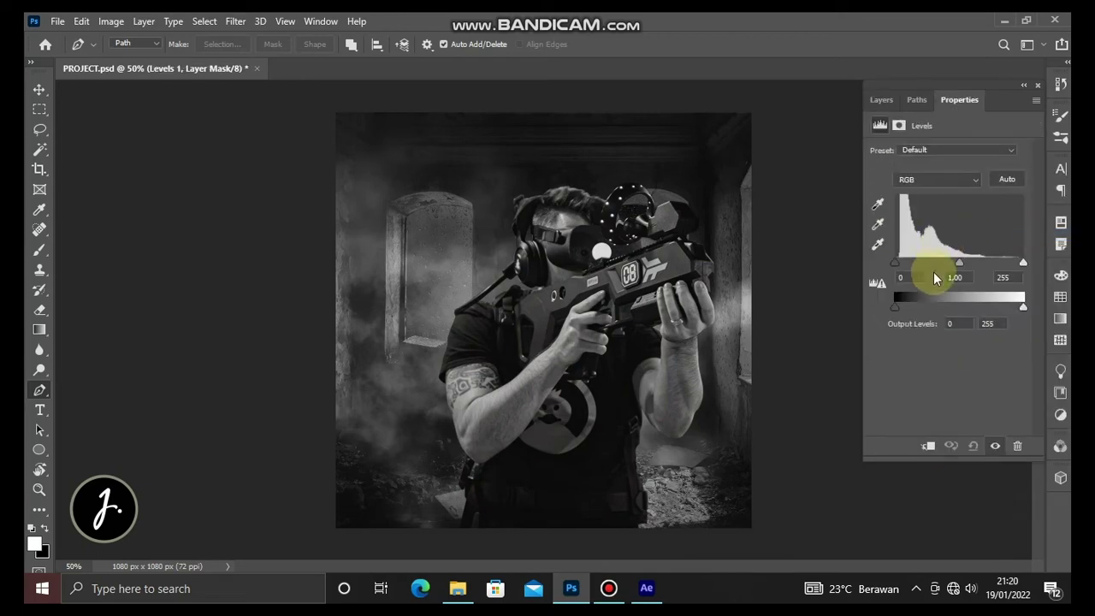
pyautogui.moveTo(957, 268); pyautogui.dragTo(966, 280)
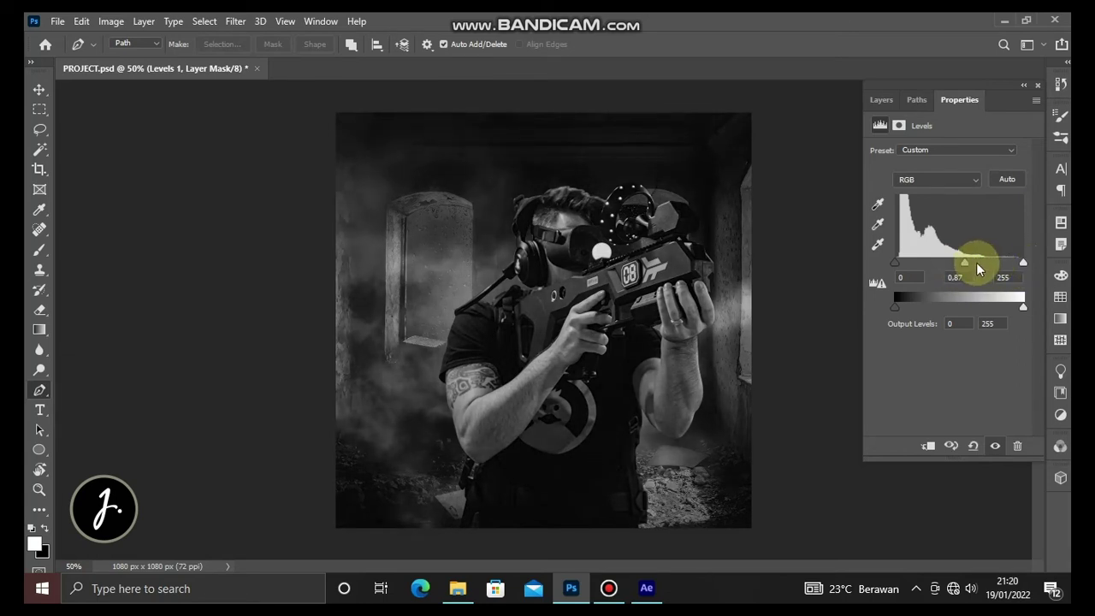
pyautogui.write('0.89')
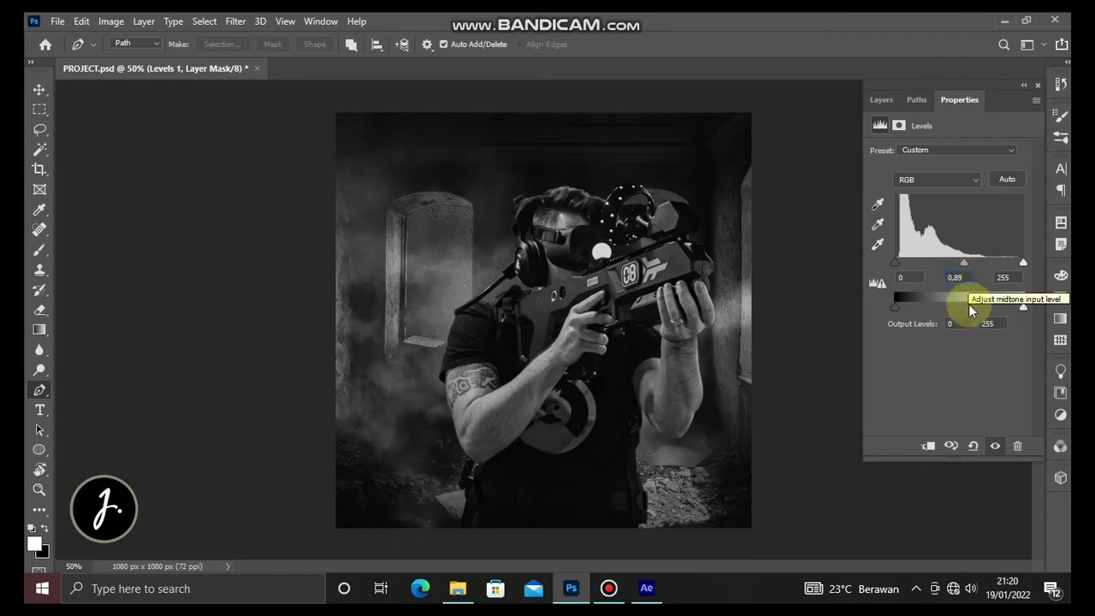
pyautogui.click(880, 101)
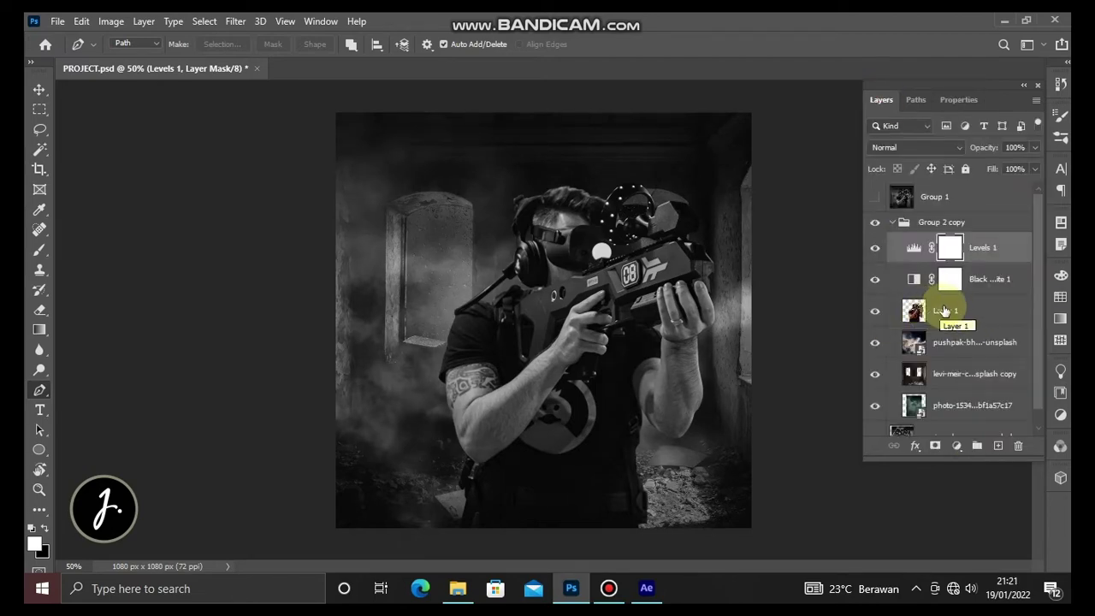
# - Add a new layer above Layer 1 and paint darkness over the lower-left area with a smaller brush
pyautogui.click(947, 311)
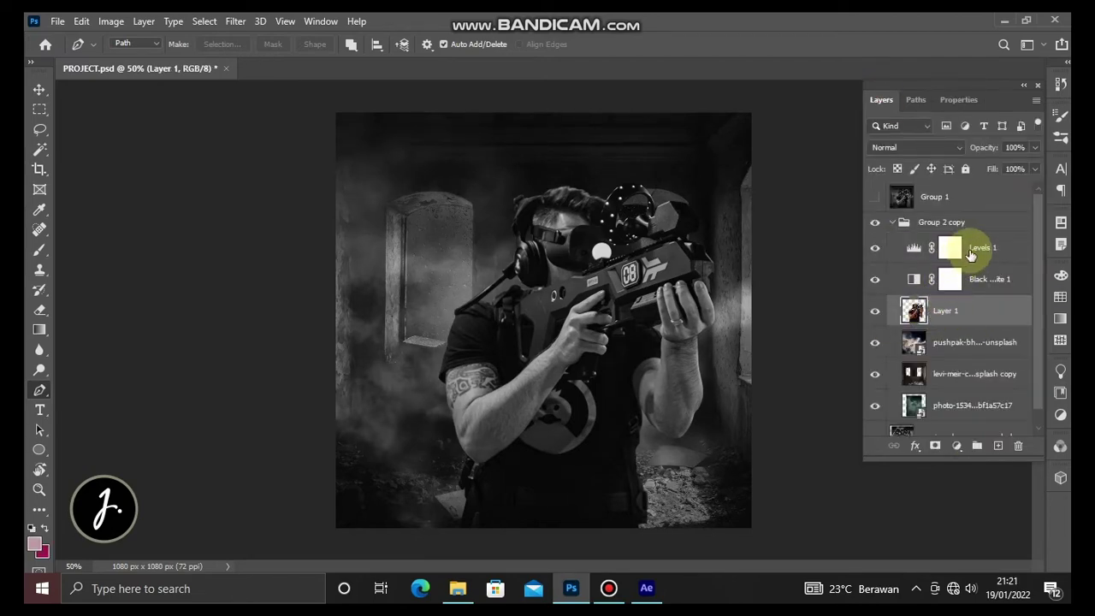
pyautogui.click(999, 446)
pyautogui.press('b')
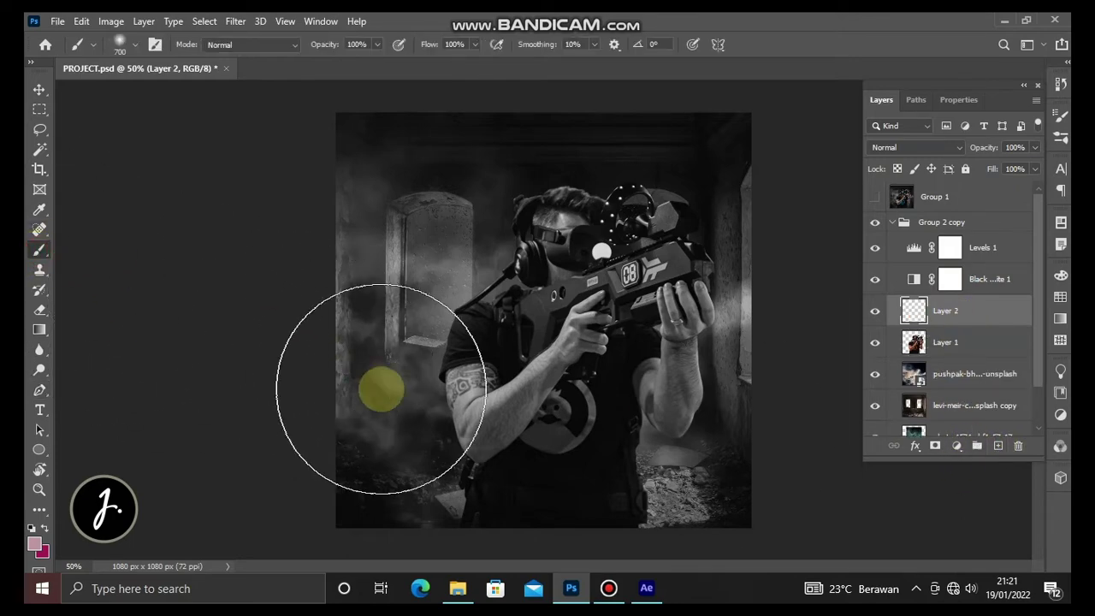
pyautogui.press('[')
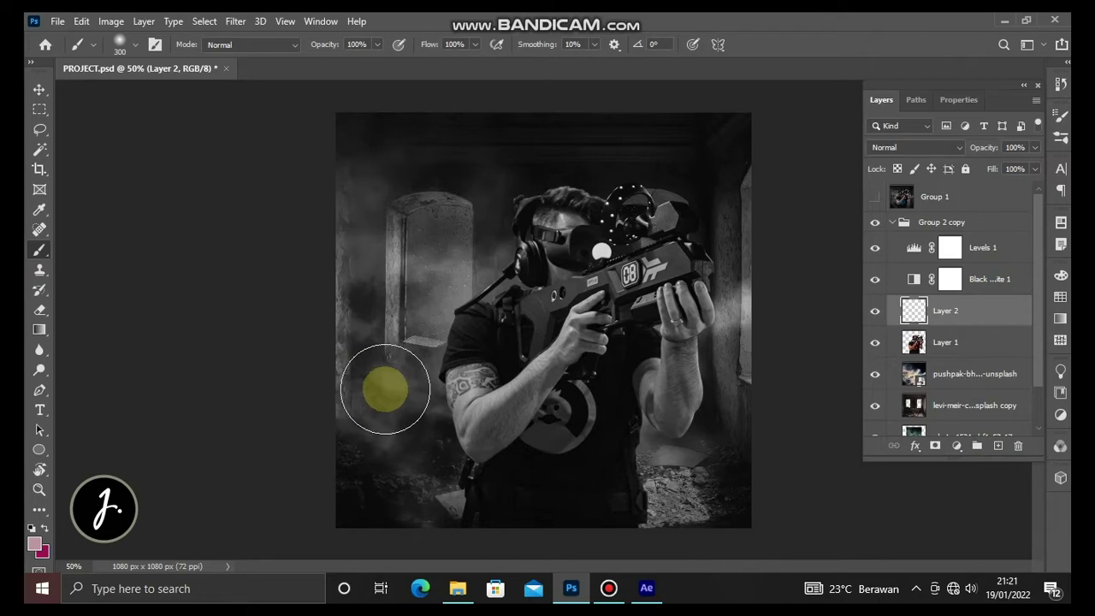
pyautogui.moveTo(381, 389); pyautogui.dragTo(85, 495)
# - Pick a dark grey foreground and set brush opacity to 27% and flow to 73%
pyautogui.click(38, 546)
pyautogui.moveTo(224, 361); pyautogui.dragTo(27, 354)
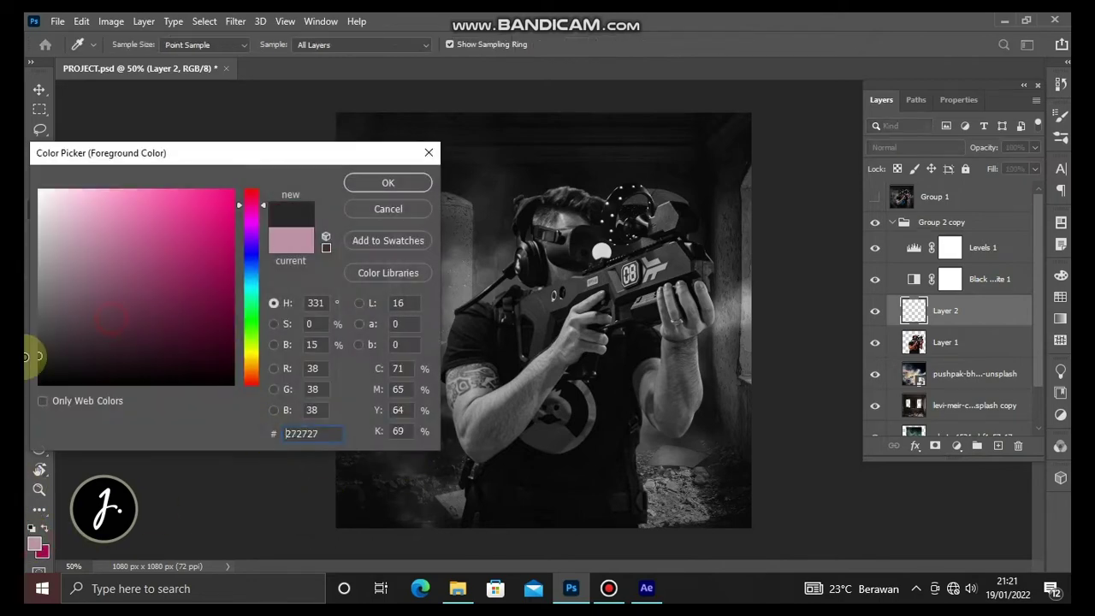
pyautogui.click(363, 183)
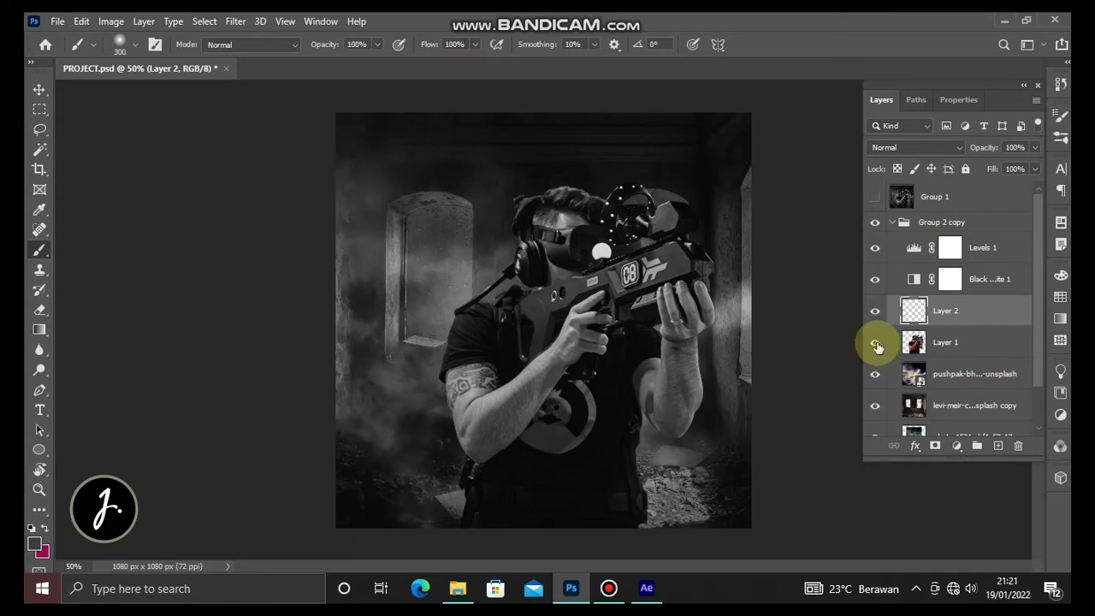
pyautogui.click(875, 343)
pyautogui.moveTo(338, 44)
pyautogui.mouseDown()
pyautogui.moveTo(289, 43)
pyautogui.moveTo(318, 45)
pyautogui.mouseUp()
pyautogui.moveTo(449, 45); pyautogui.dragTo(428, 45)
pyautogui.moveTo(616, 496); pyautogui.dragTo(676, 492)
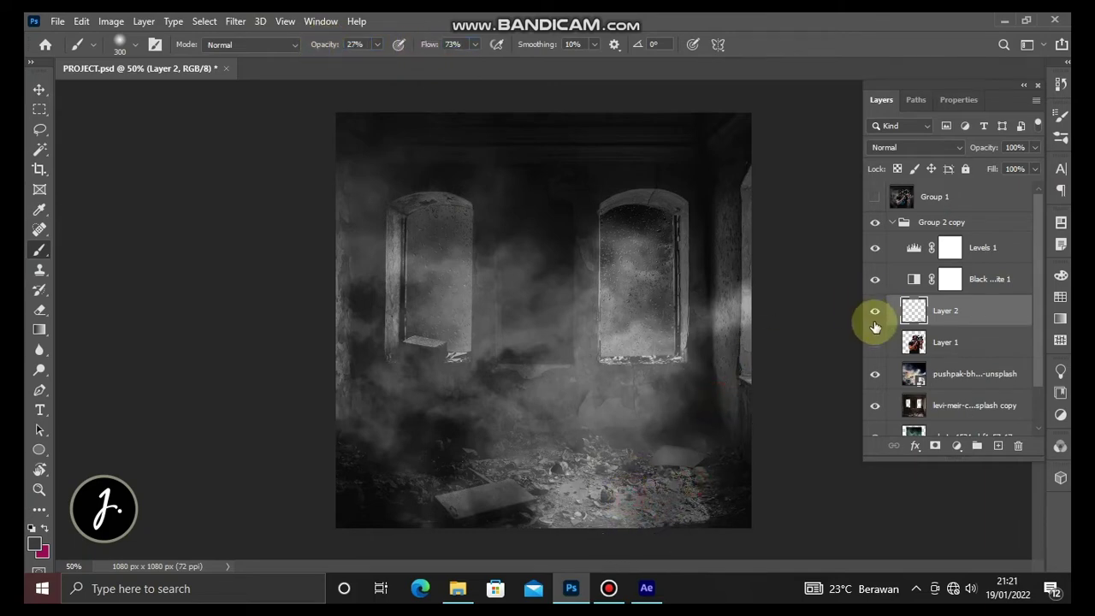
pyautogui.click(875, 342)
# - Move Layer 2 below Layer 1 and darken the smoke, rubble and area near the arm
pyautogui.moveTo(932, 311); pyautogui.dragTo(935, 350)
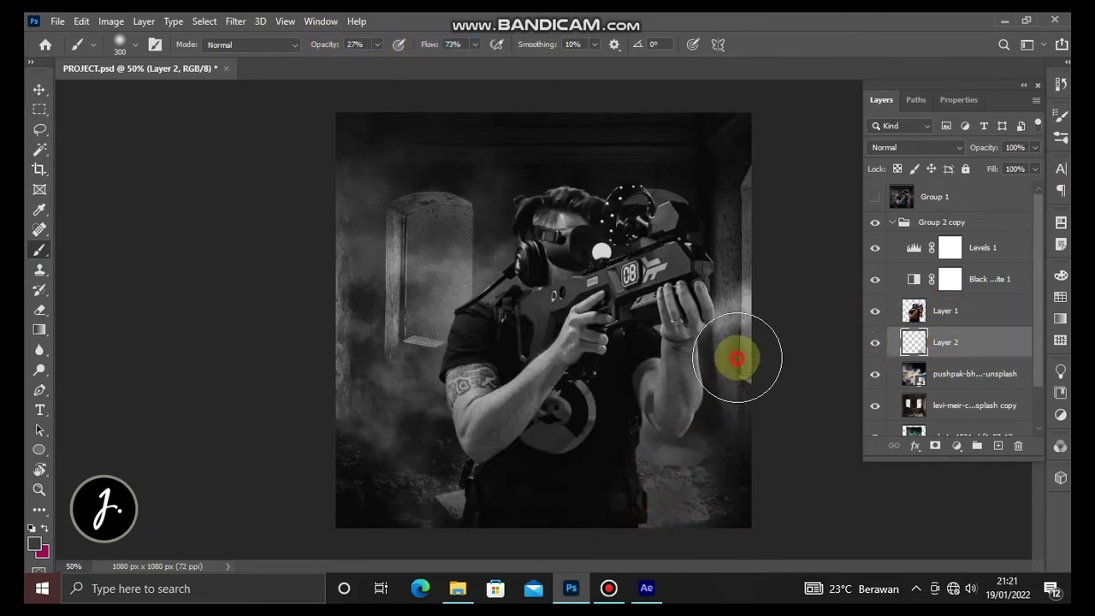
pyautogui.moveTo(737, 357); pyautogui.dragTo(723, 330)
pyautogui.moveTo(675, 466); pyautogui.dragTo(708, 512)
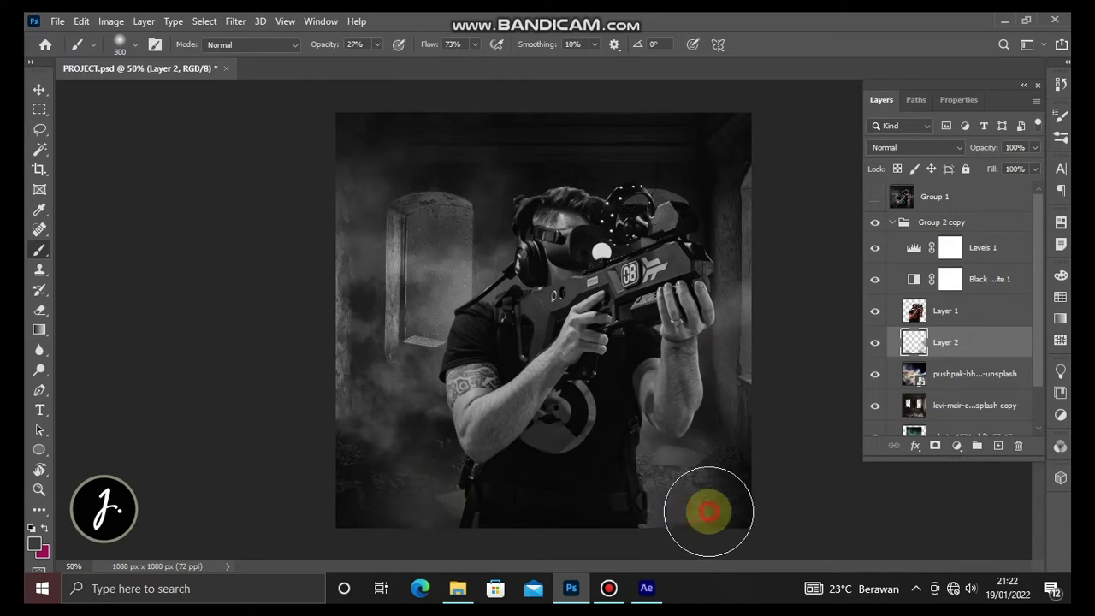
pyautogui.moveTo(719, 421); pyautogui.dragTo(741, 389)
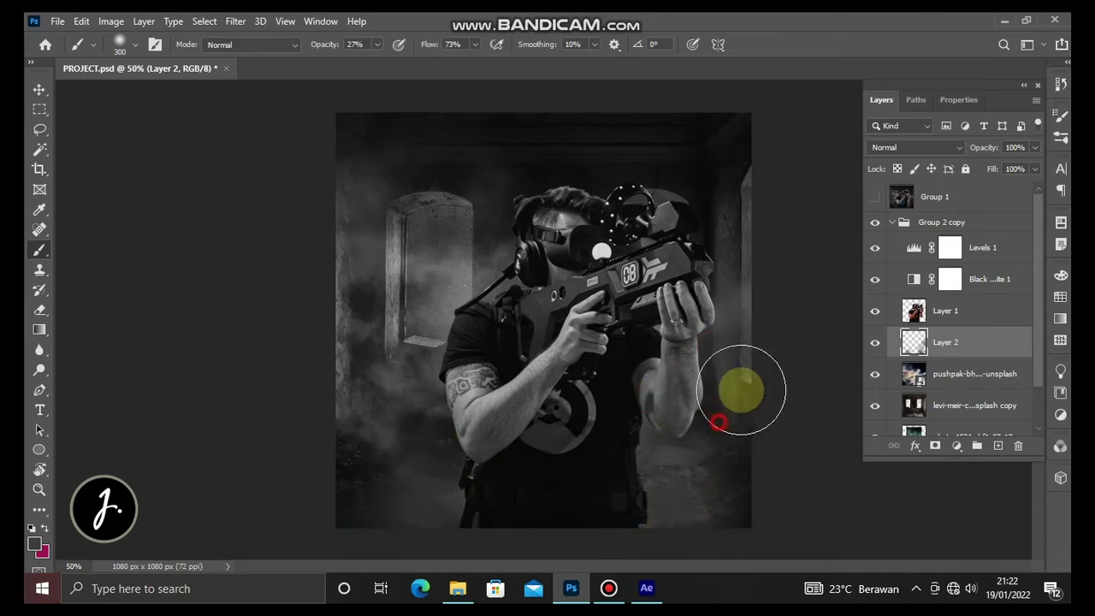
# - Hide Layer 2's dark paint to compare the lighter scene
pyautogui.moveTo(390, 337); pyautogui.dragTo(379, 244)
pyautogui.click(874, 342)
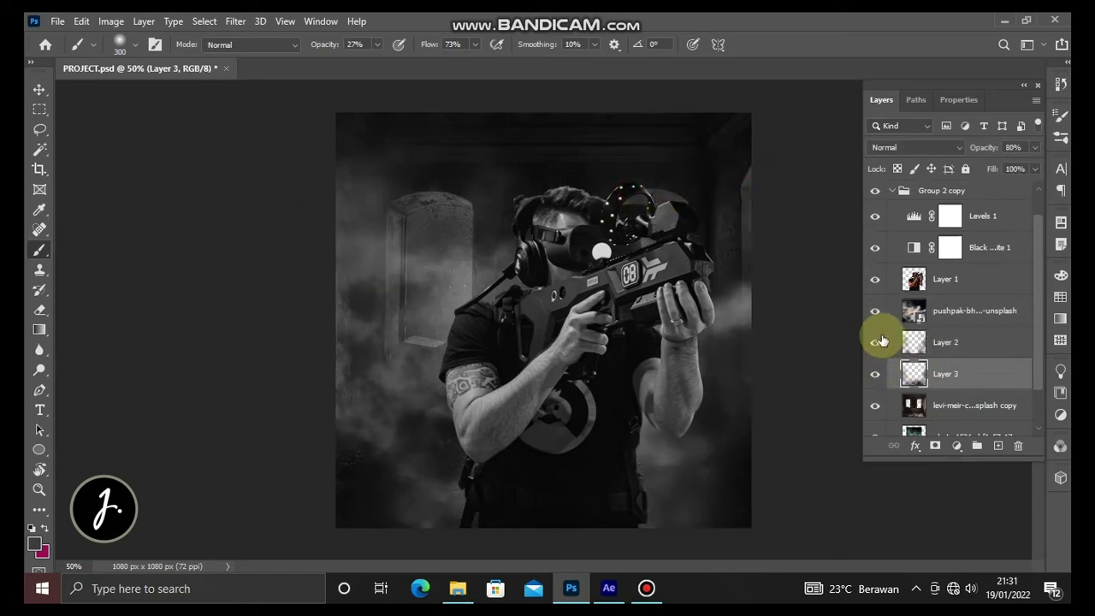
pyautogui.click(874, 341)
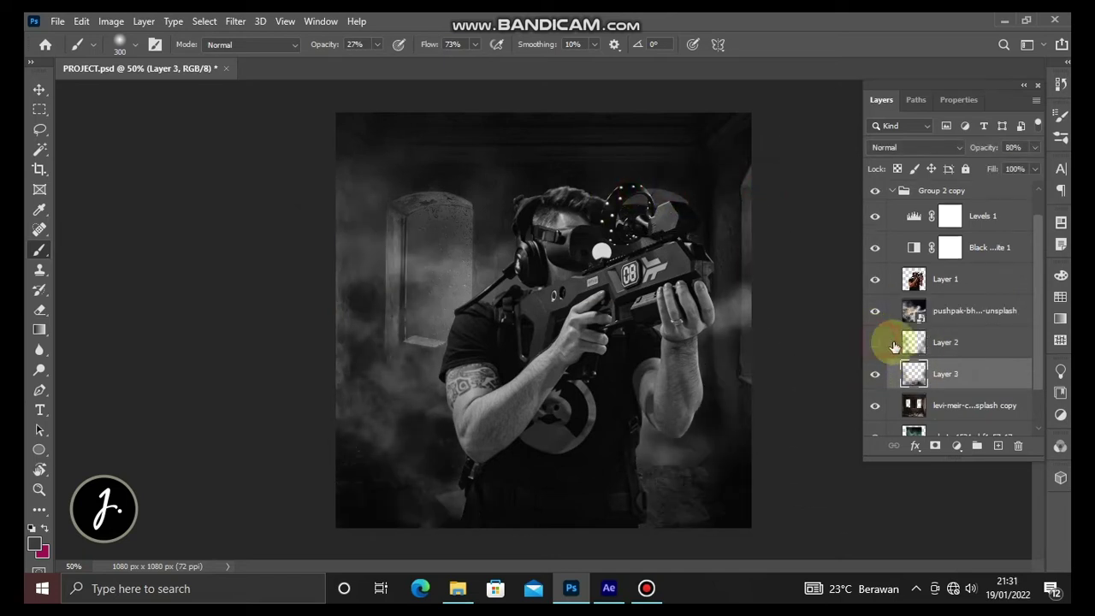
# - Delete the unused Layer 2, confirming the deletion
pyautogui.click(945, 342)
pyautogui.click(1017, 445)
pyautogui.click(501, 237)
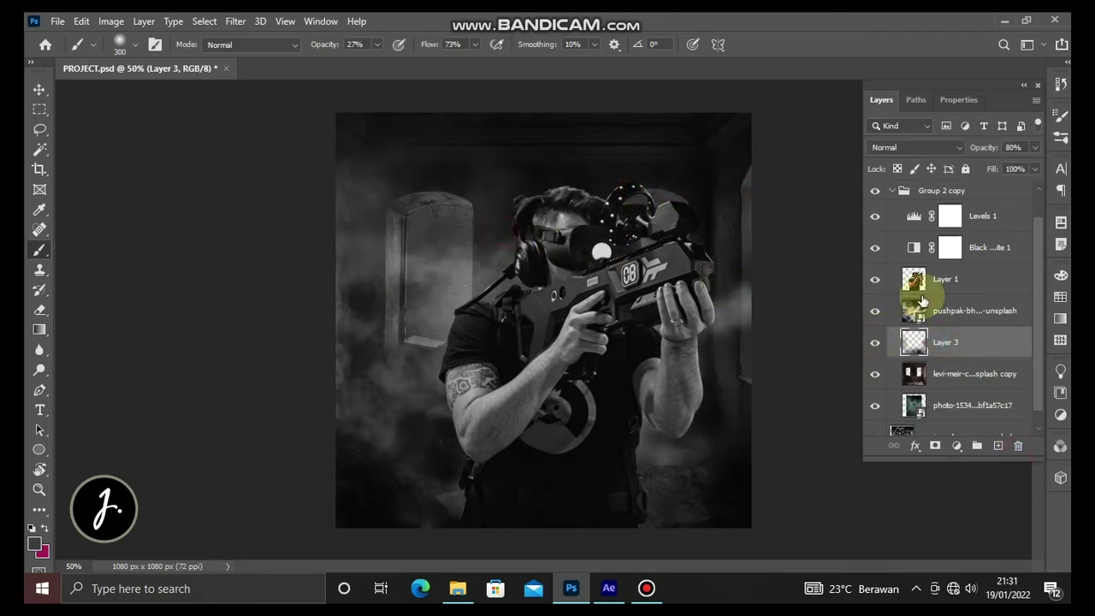
# - Set the Black & White 1 adjustment's opacity to 80%, comparing it on and off
pyautogui.click(874, 247)
pyautogui.click(978, 247)
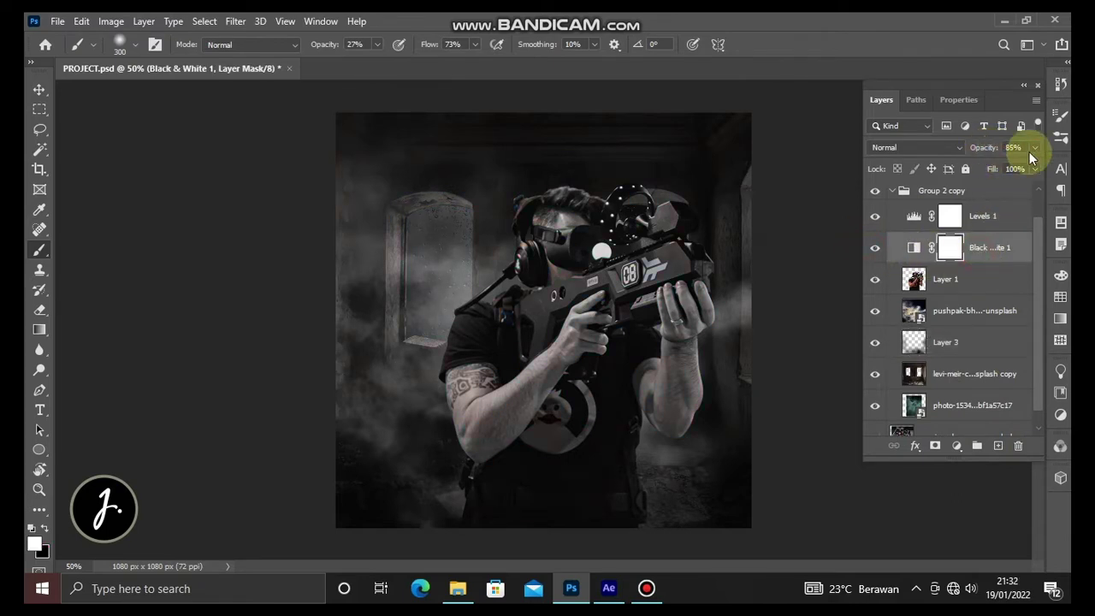
pyautogui.click(1014, 148)
pyautogui.write('80')
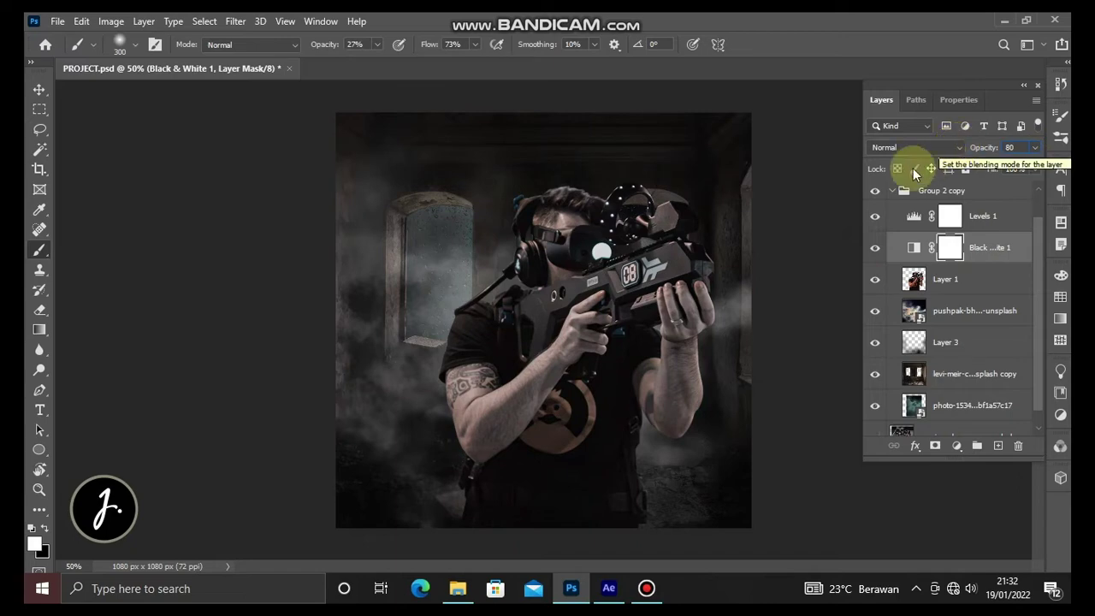
pyautogui.click(874, 247)
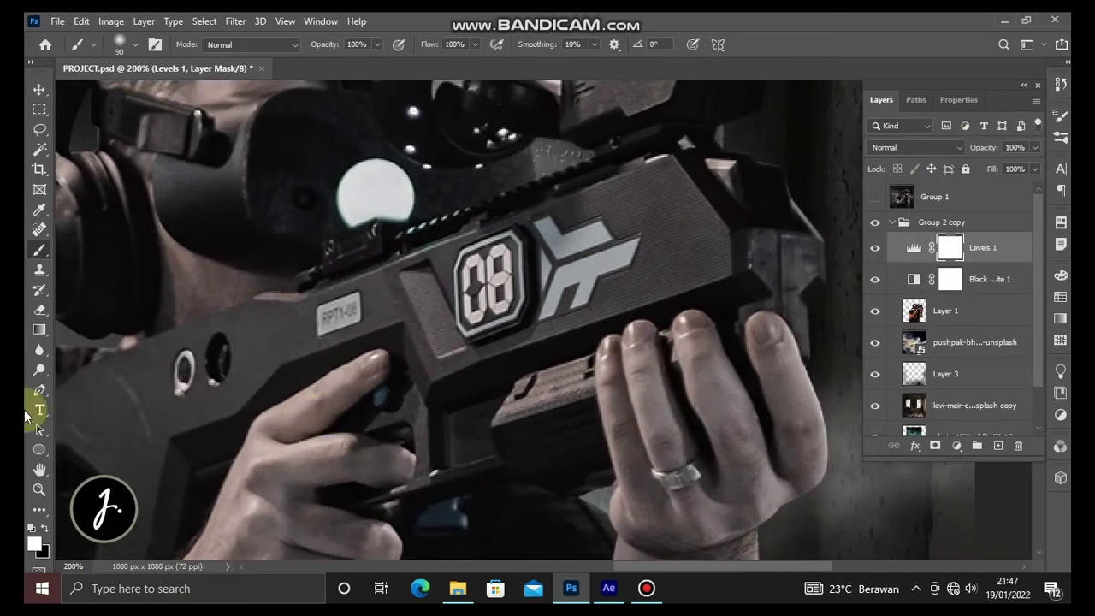
# - Add a new layer and trace the arrow logo with the Pen tool into a selection
pyautogui.click(40, 390)
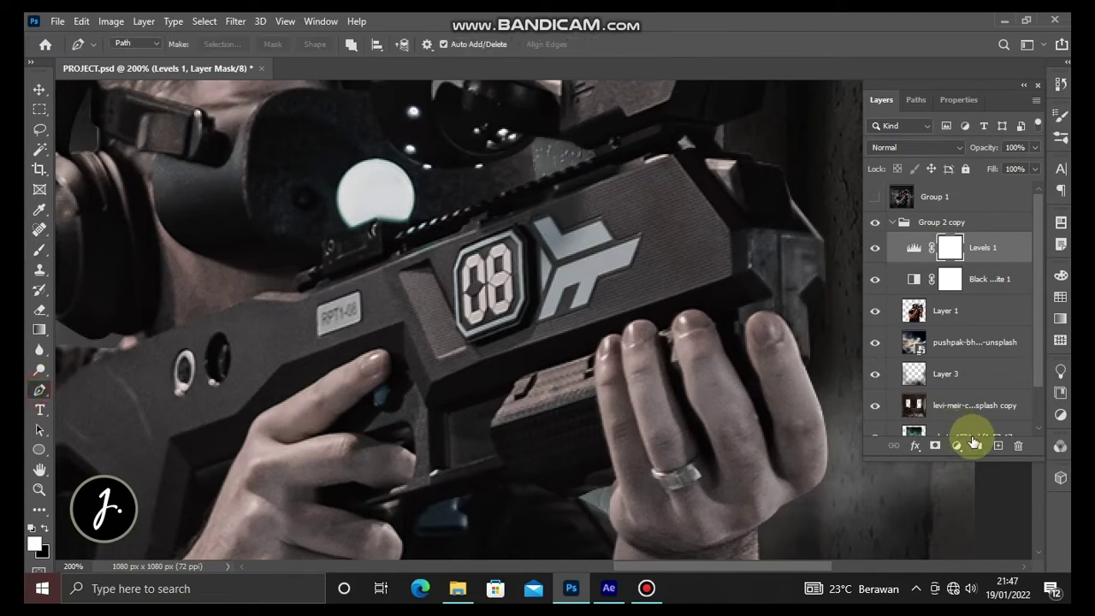
pyautogui.click(997, 445)
pyautogui.hotkey('ctrl', '+')
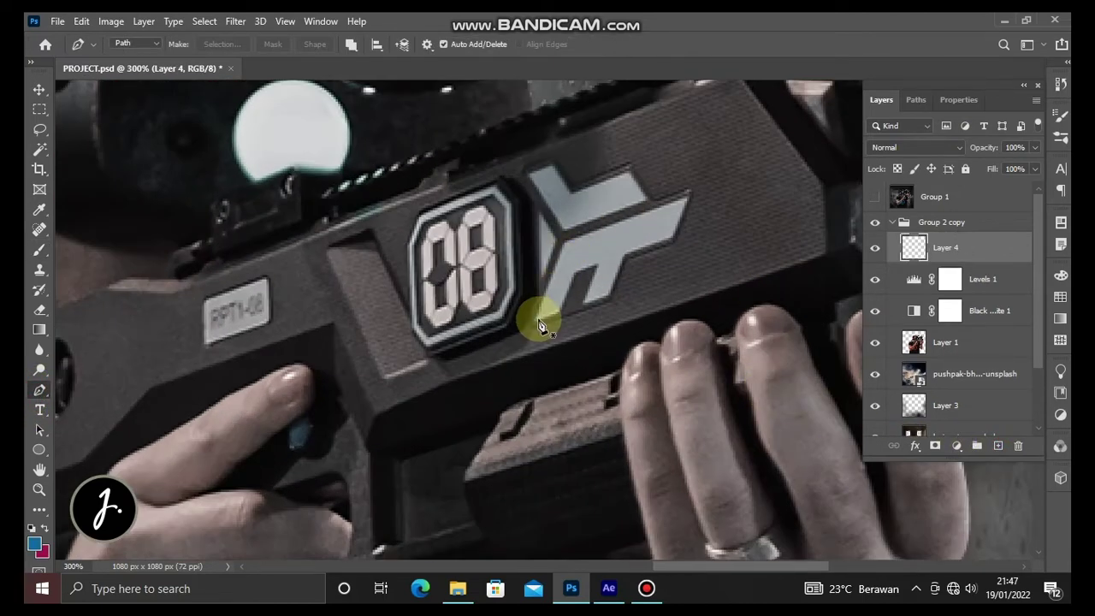
pyautogui.click(533, 320)
pyautogui.click(564, 241)
pyautogui.click(689, 196)
pyautogui.click(671, 237)
pyautogui.click(626, 254)
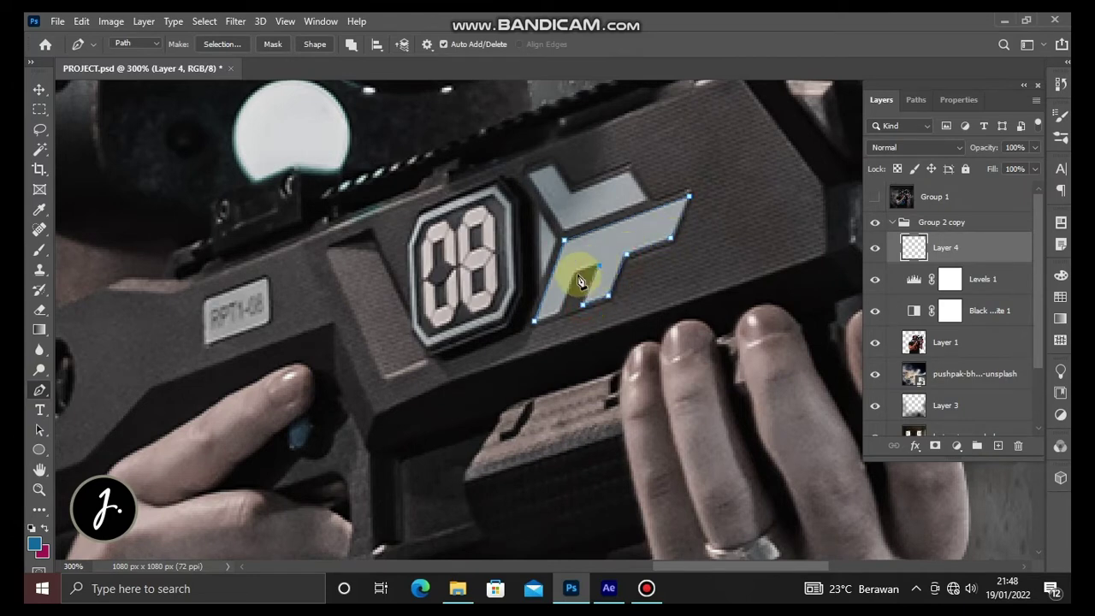
pyautogui.rightClick(552, 289)
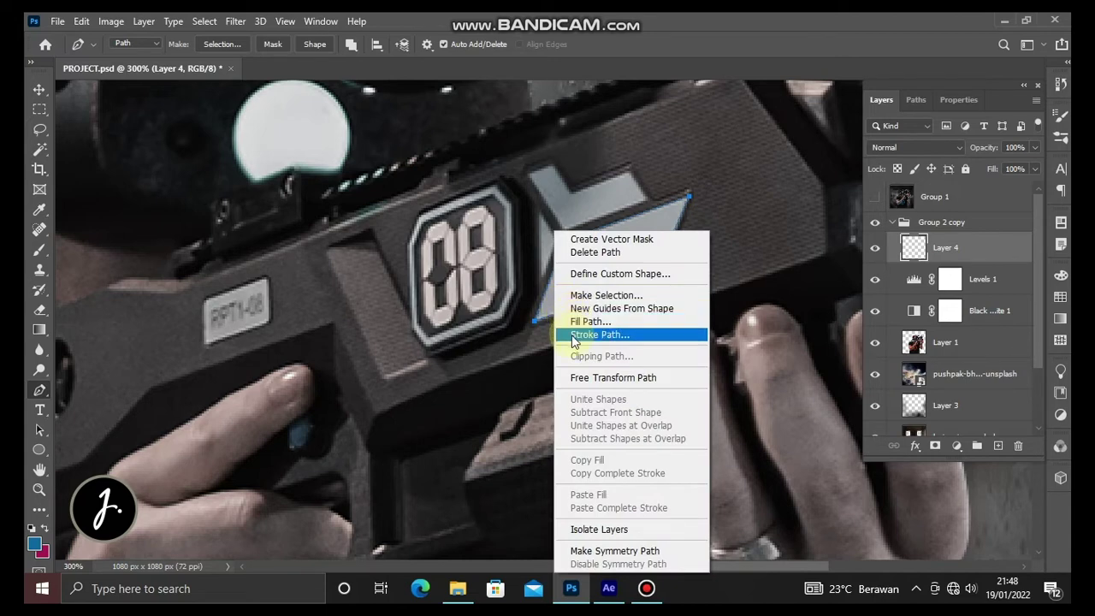
pyautogui.click(599, 296)
pyautogui.press('Return')
# - Set the foreground colour to red ea0e1d
pyautogui.press('b')
pyautogui.click(34, 544)
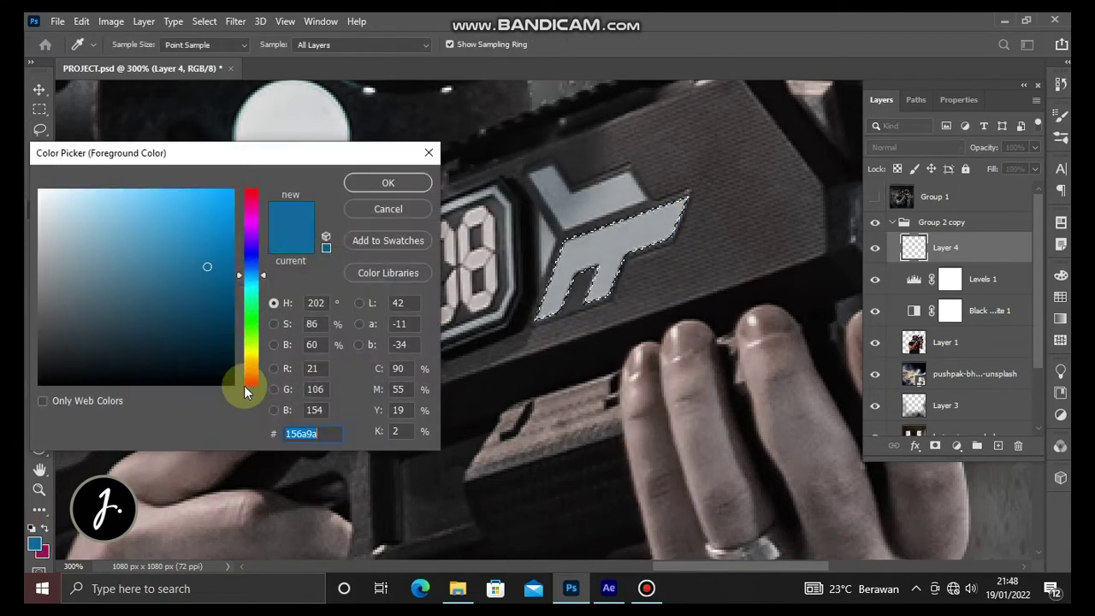
pyautogui.moveTo(338, 434); pyautogui.dragTo(257, 434)
pyautogui.write('ea')
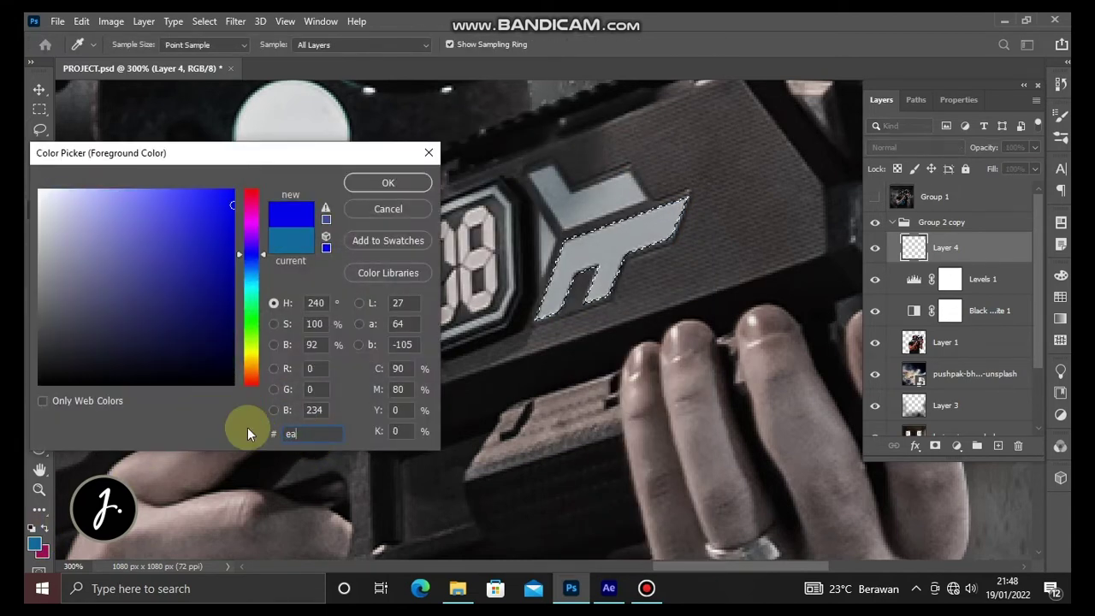
pyautogui.write('0e1')
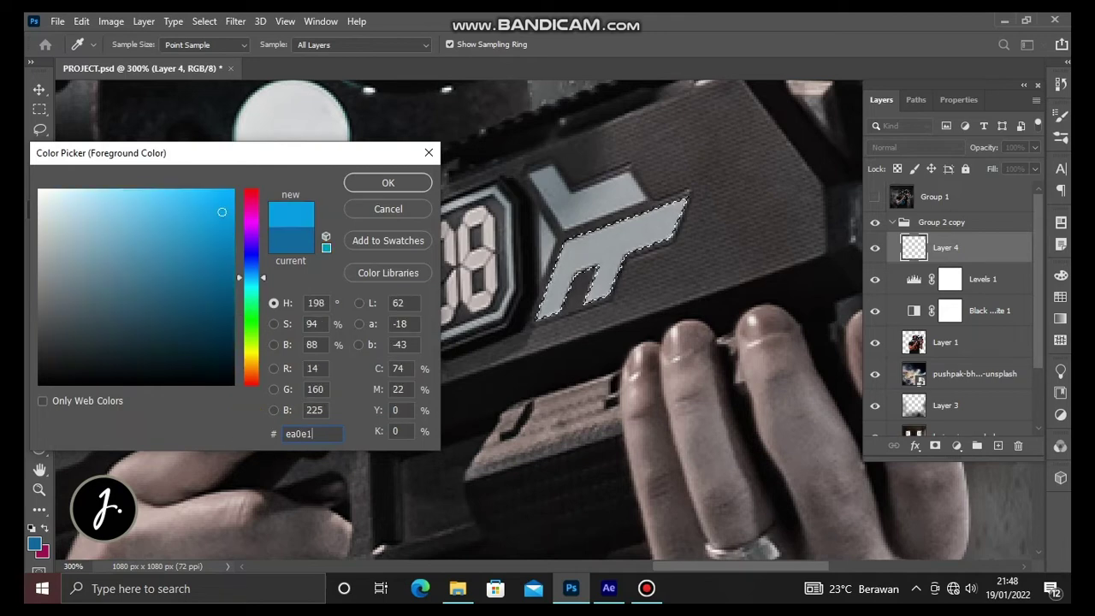
pyautogui.write('d')
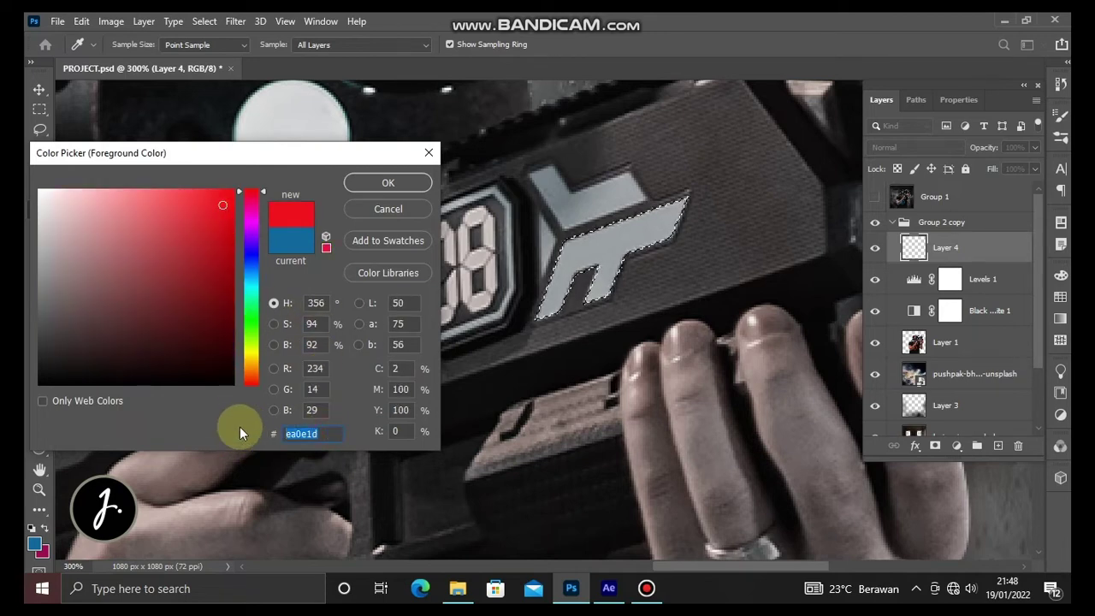
pyautogui.click(387, 182)
# - Brush the logo selection red and set the layer's blend mode to Color
pyautogui.press('b')
pyautogui.moveTo(591, 289); pyautogui.dragTo(566, 292)
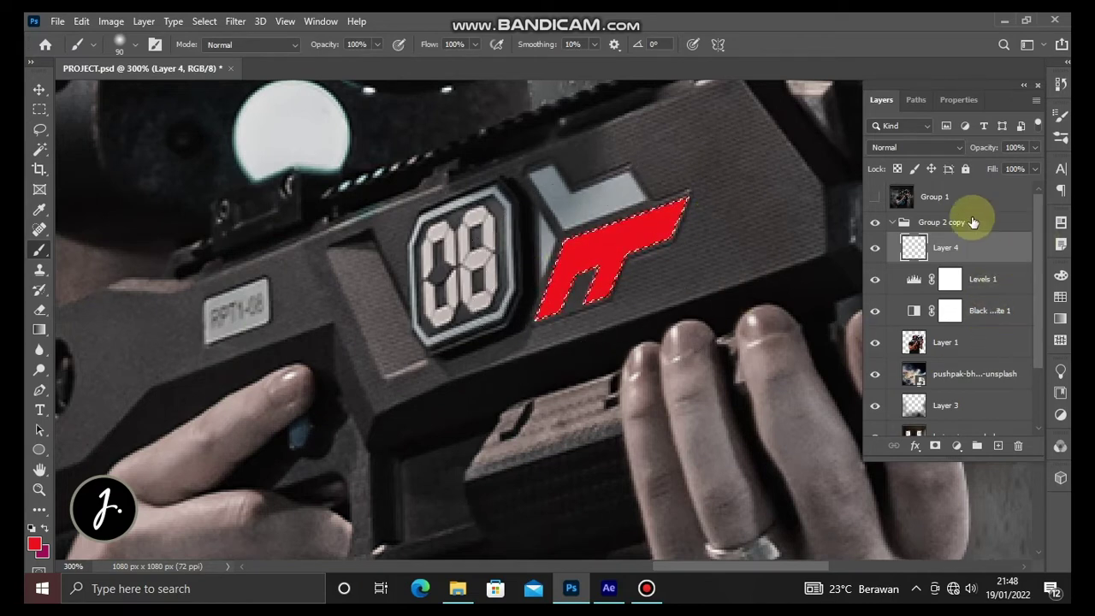
pyautogui.click(937, 147)
pyautogui.click(889, 506)
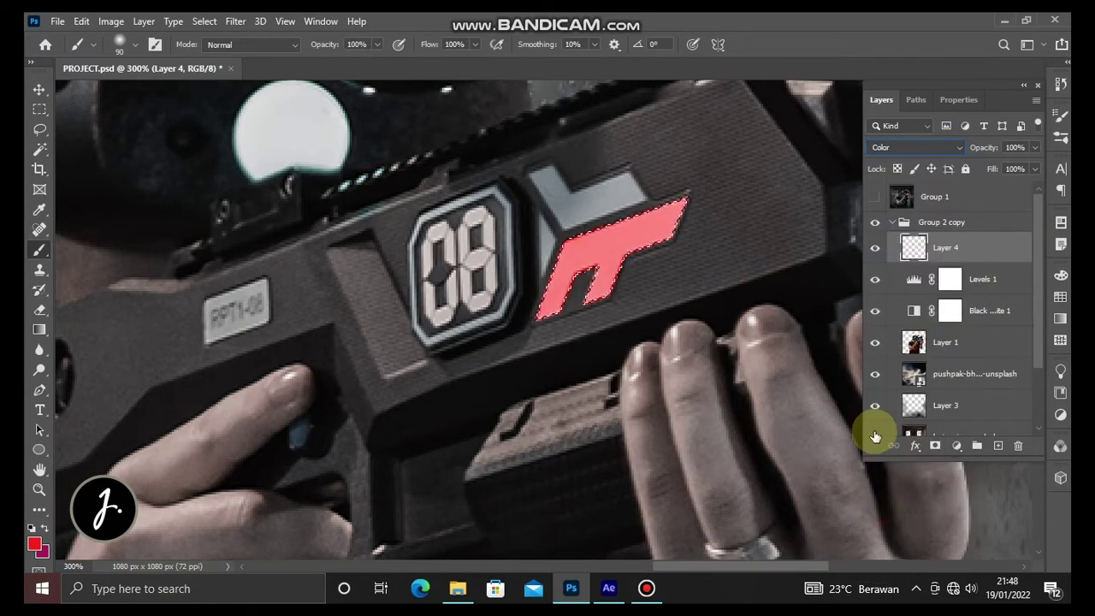
# - Add an Outer Glow to the logo layer with its gradient stop set to ed1c24
pyautogui.click(915, 445)
pyautogui.click(945, 425)
pyautogui.click(327, 283)
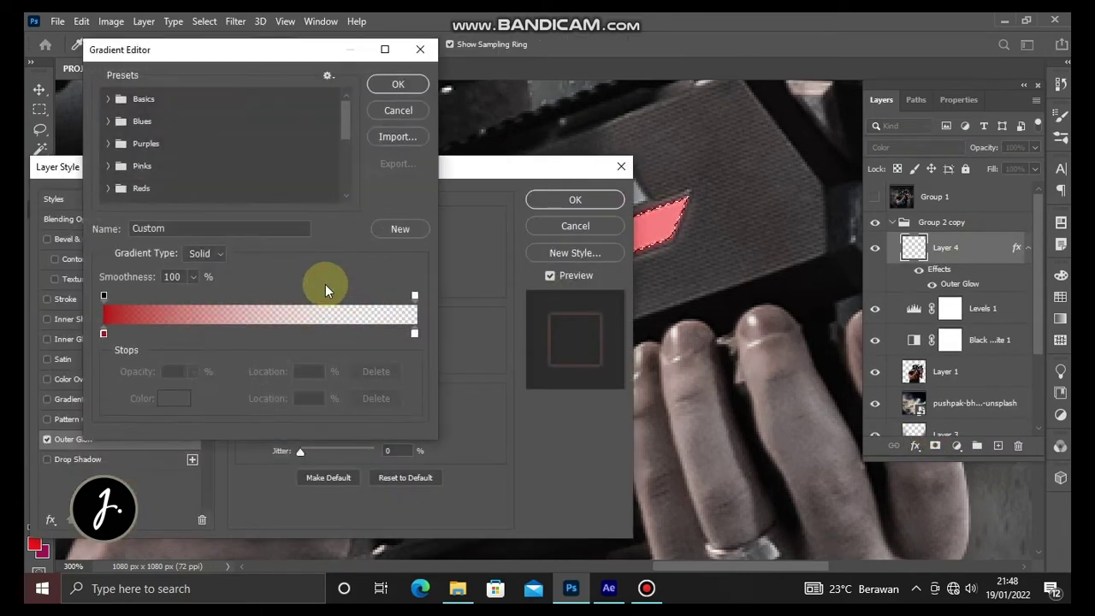
pyautogui.doubleClick(104, 333)
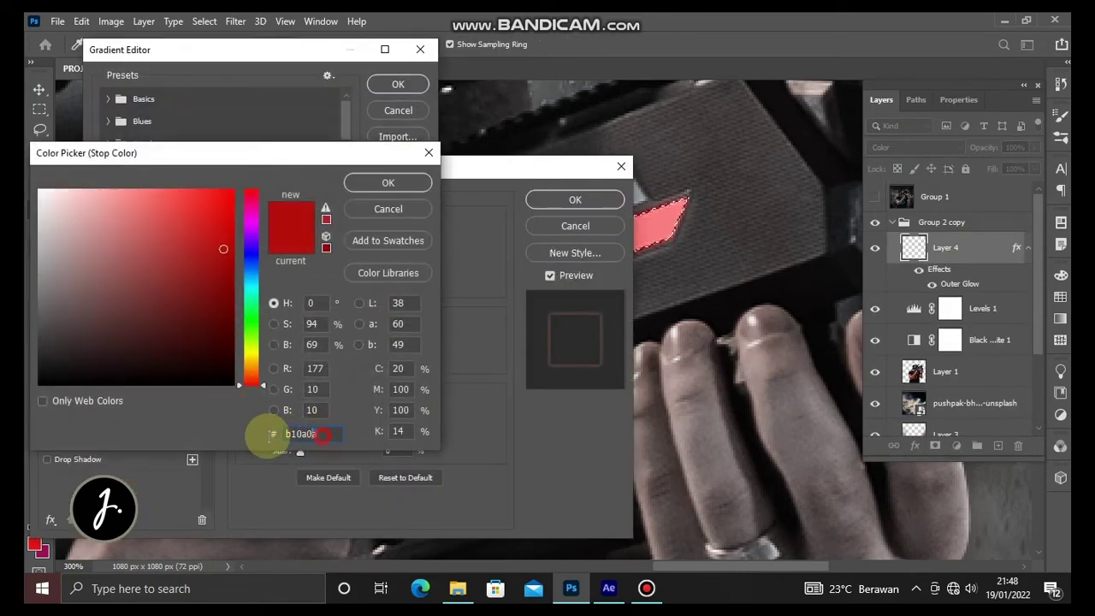
pyautogui.write('ed1c24')
pyautogui.click(377, 185)
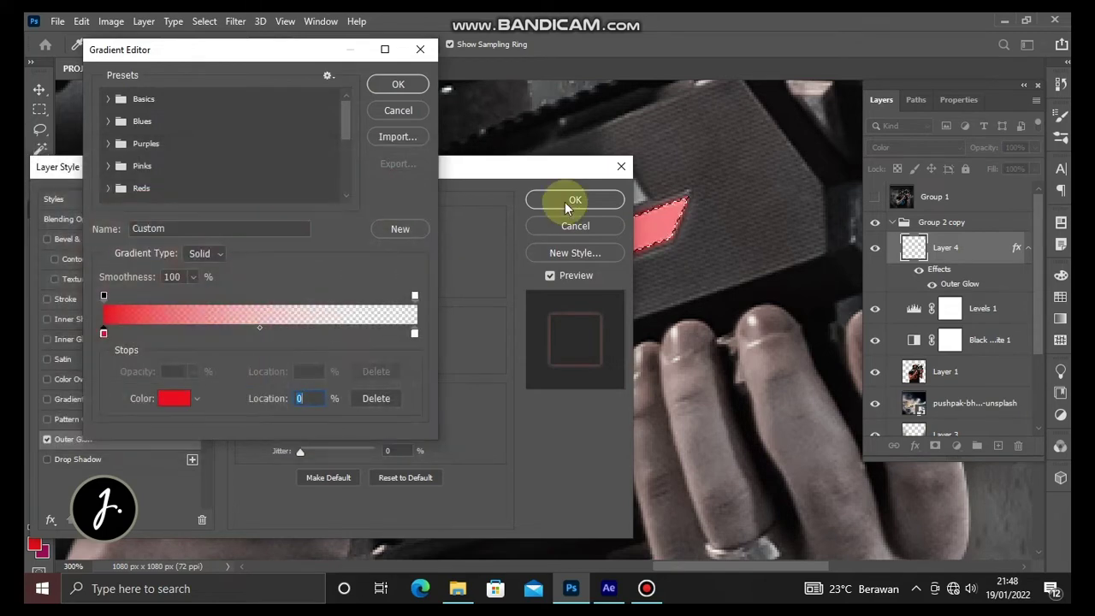
pyautogui.click(398, 84)
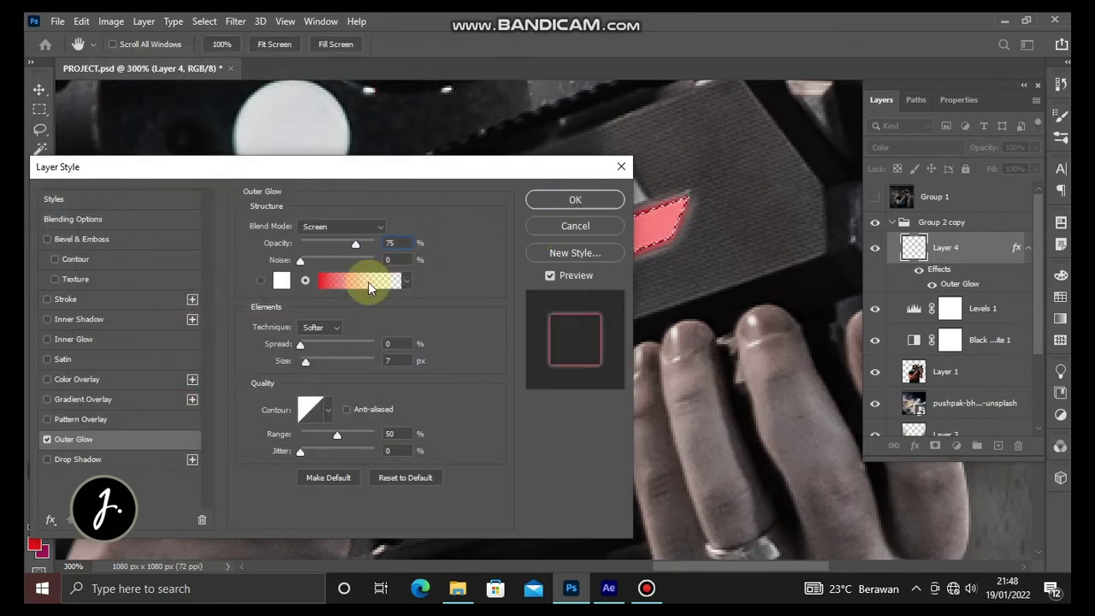
# - Set the glow size to 20 px, apply it, and compare the logo before and after
pyautogui.write('20')
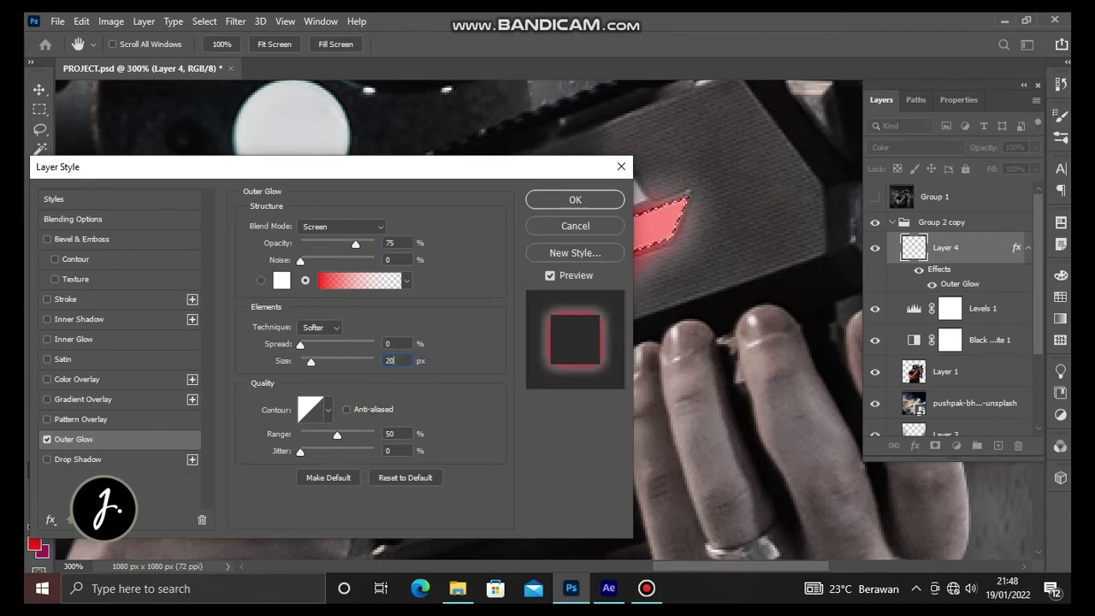
pyautogui.click(552, 206)
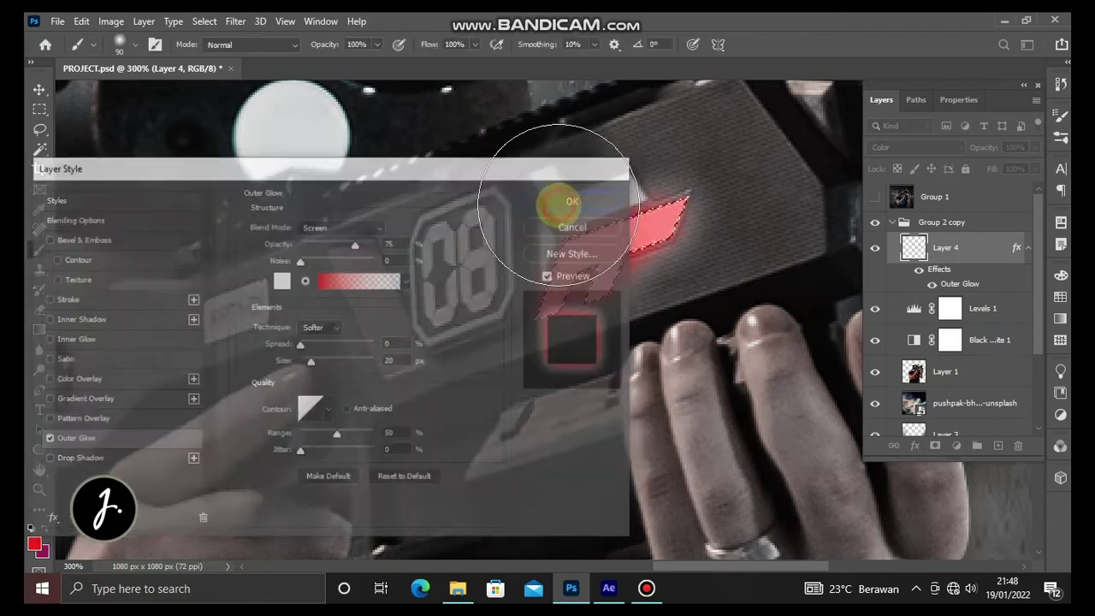
pyautogui.click(876, 248)
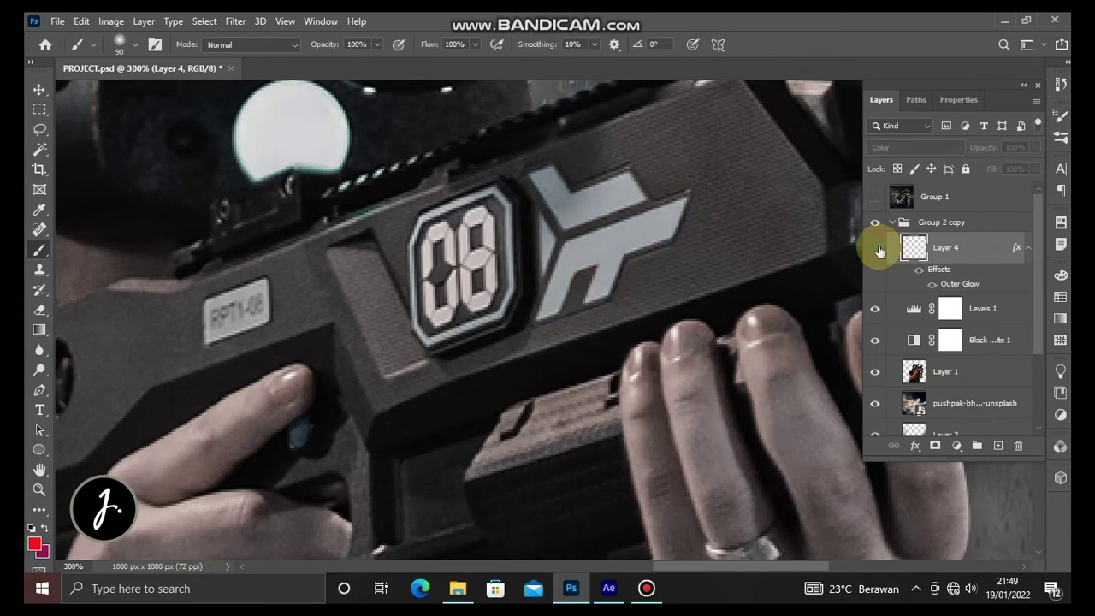
pyautogui.moveTo(445, 283); pyautogui.dragTo(633, 214)
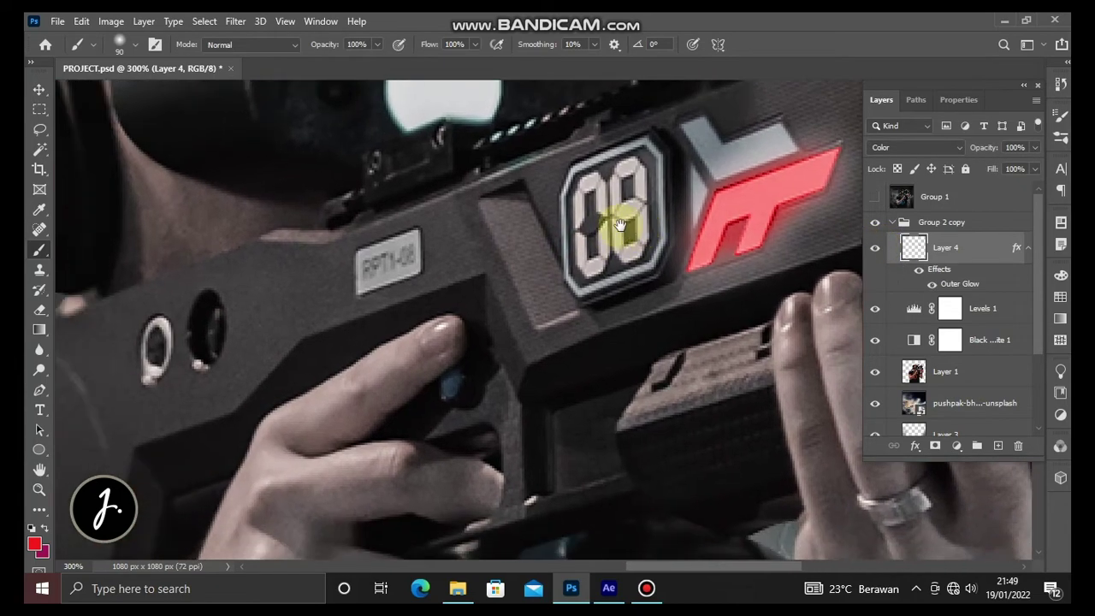
# - Draw a red ellipse over the gun's side hole and blend it in Color mode
pyautogui.click(39, 449)
pyautogui.moveTo(228, 298); pyautogui.dragTo(265, 356)
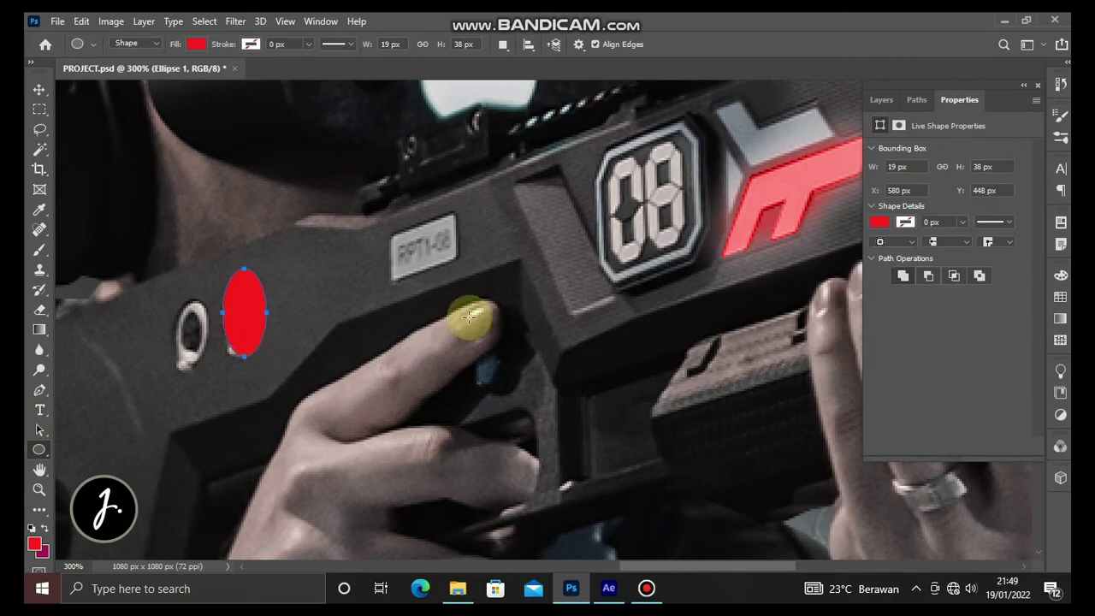
pyautogui.click(881, 99)
pyautogui.click(900, 144)
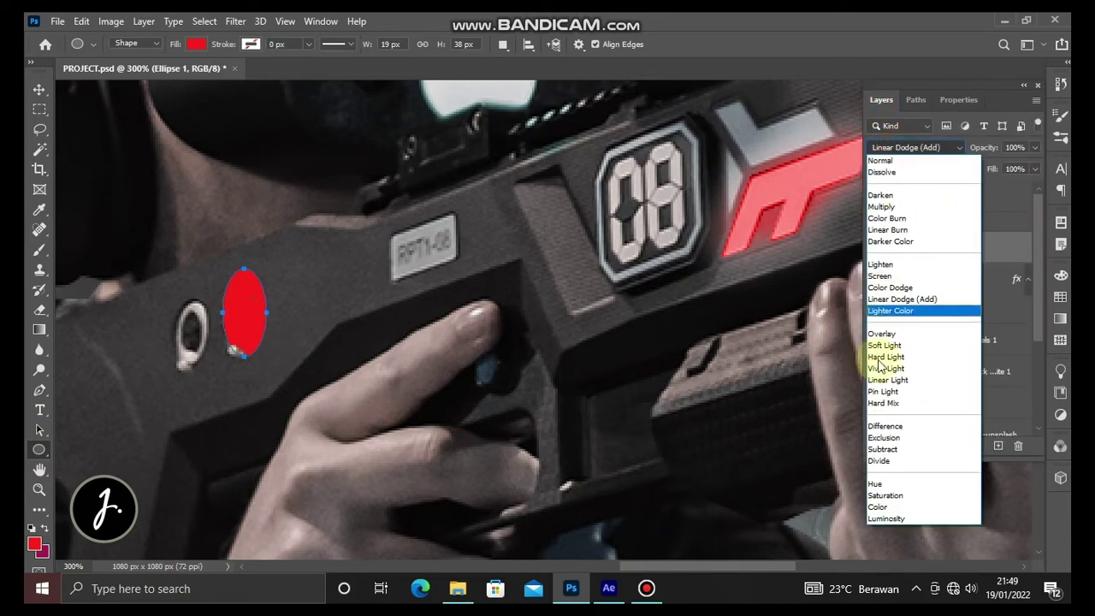
pyautogui.click(879, 509)
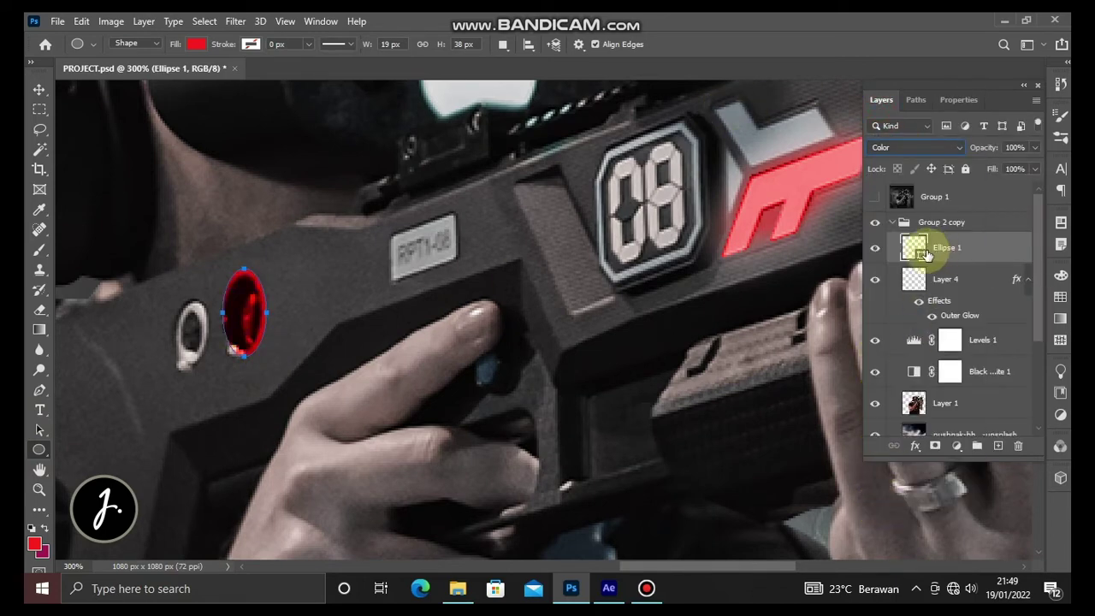
# - Enlarge the red ellipse slightly with Free Transform
pyautogui.hotkey('ctrl', 't')
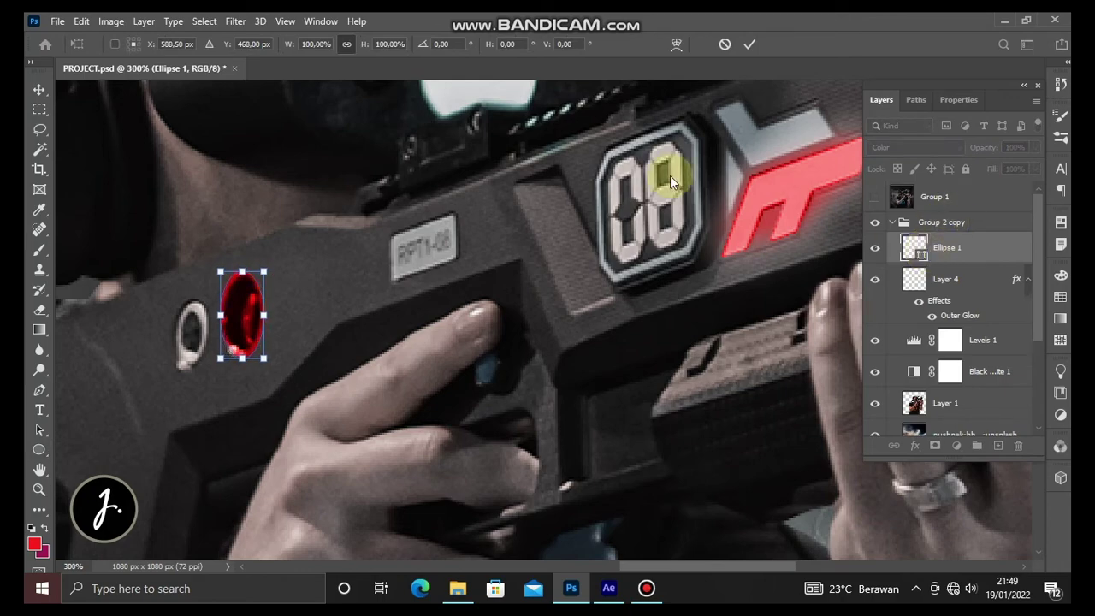
pyautogui.click(272, 270)
pyautogui.moveTo(264, 271); pyautogui.dragTo(268, 269)
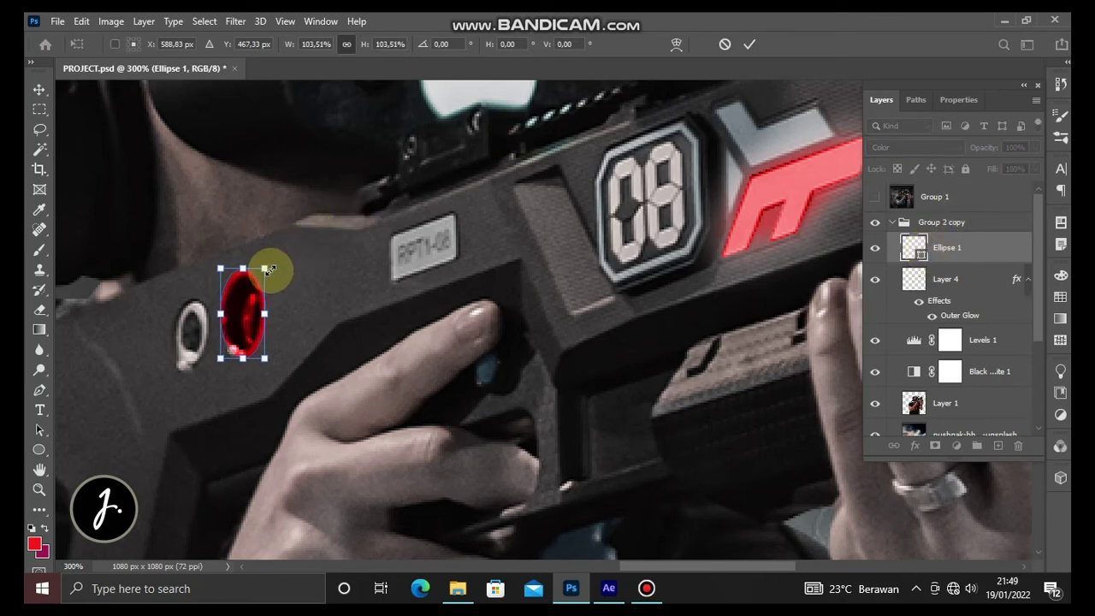
pyautogui.click(749, 46)
# - Copy Layer 4's outer glow style onto Ellipse 1 and add a new empty layer
pyautogui.rightClick(947, 274)
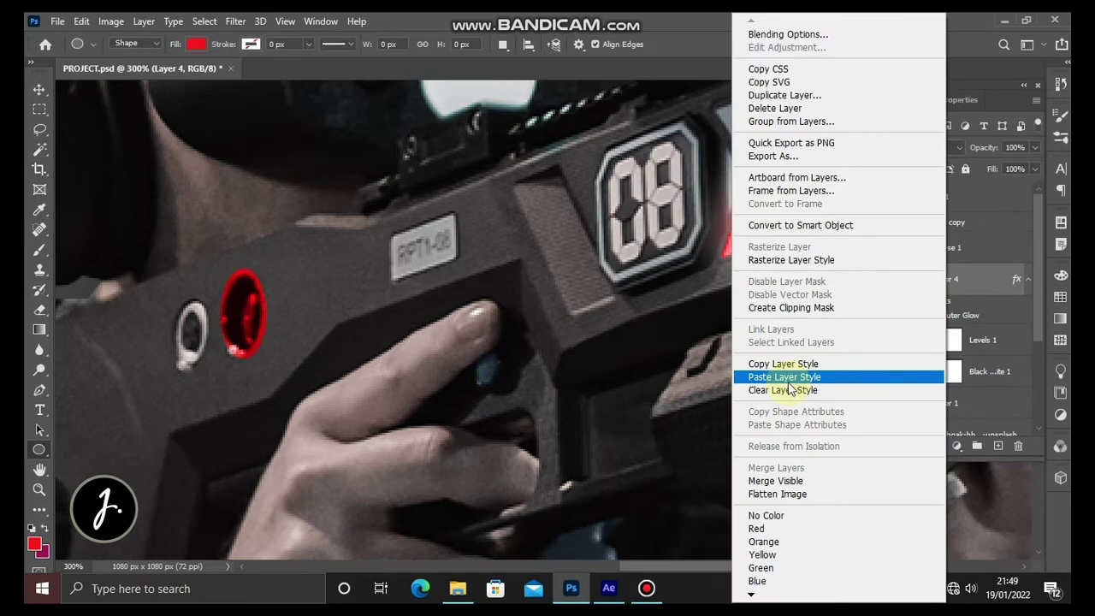
pyautogui.click(783, 363)
pyautogui.click(949, 247)
pyautogui.rightClick(949, 247)
pyautogui.click(820, 377)
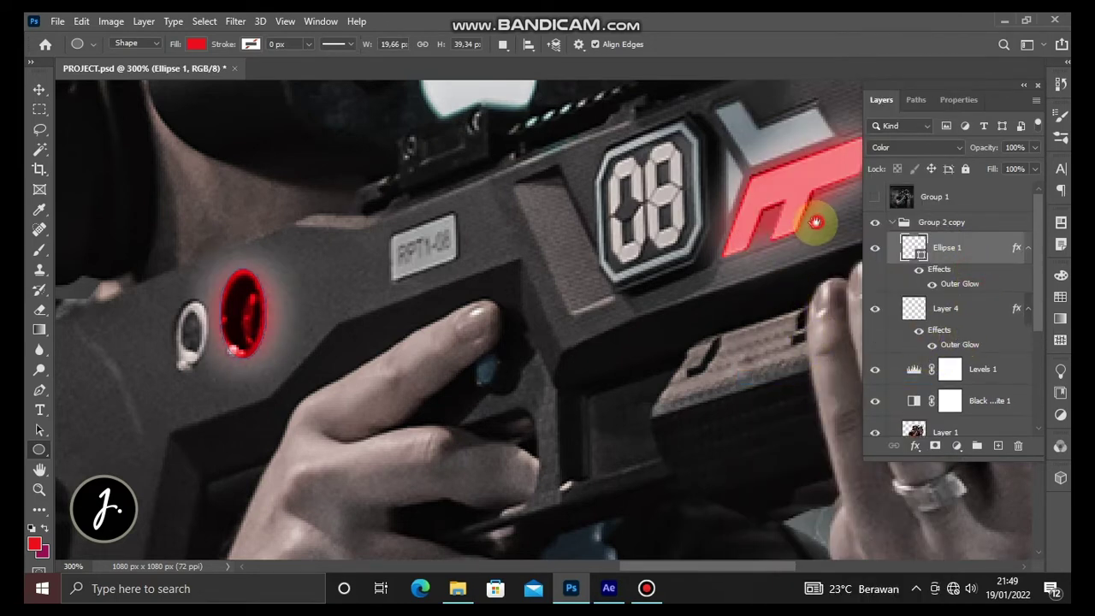
pyautogui.moveTo(817, 222); pyautogui.dragTo(599, 313)
pyautogui.click(997, 446)
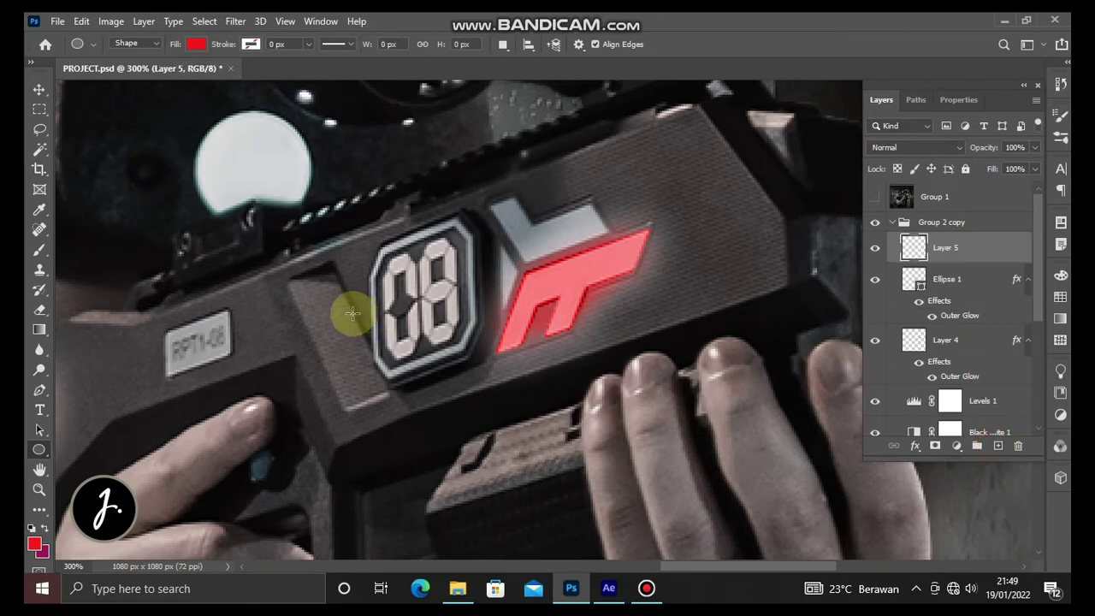
# - Trace the L-shaped piece above the logo with the Pen tool and make it a selection
pyautogui.press('p')
pyautogui.click(488, 207)
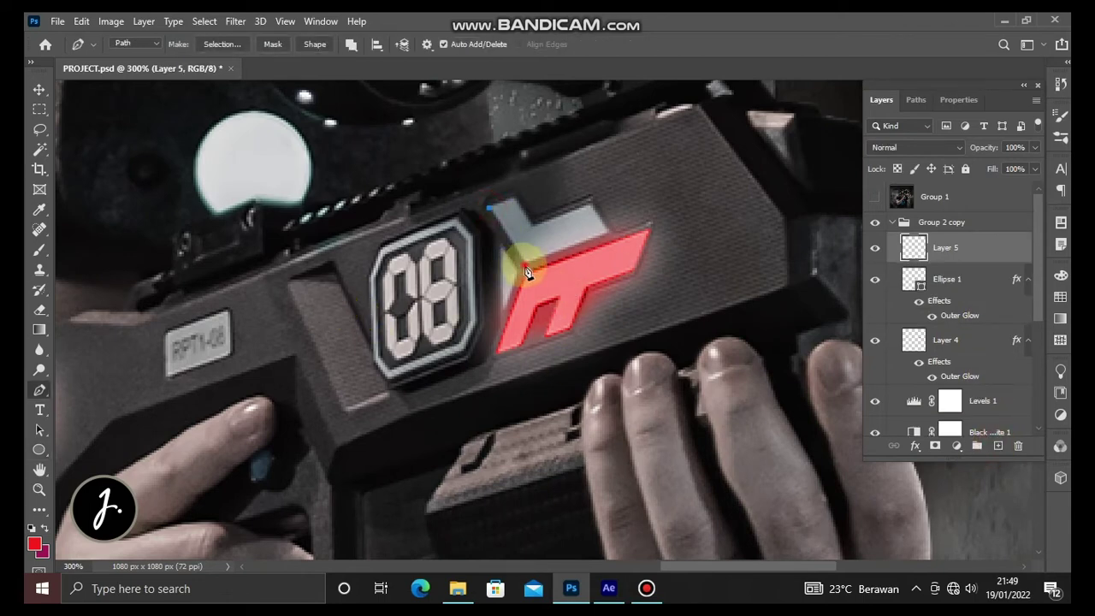
pyautogui.click(525, 269)
pyautogui.click(610, 233)
pyautogui.click(589, 203)
pyautogui.rightClick(496, 214)
pyautogui.click(562, 288)
pyautogui.click(629, 150)
# - Paint the L-shaped selection solid blue 156a9a
pyautogui.press('b')
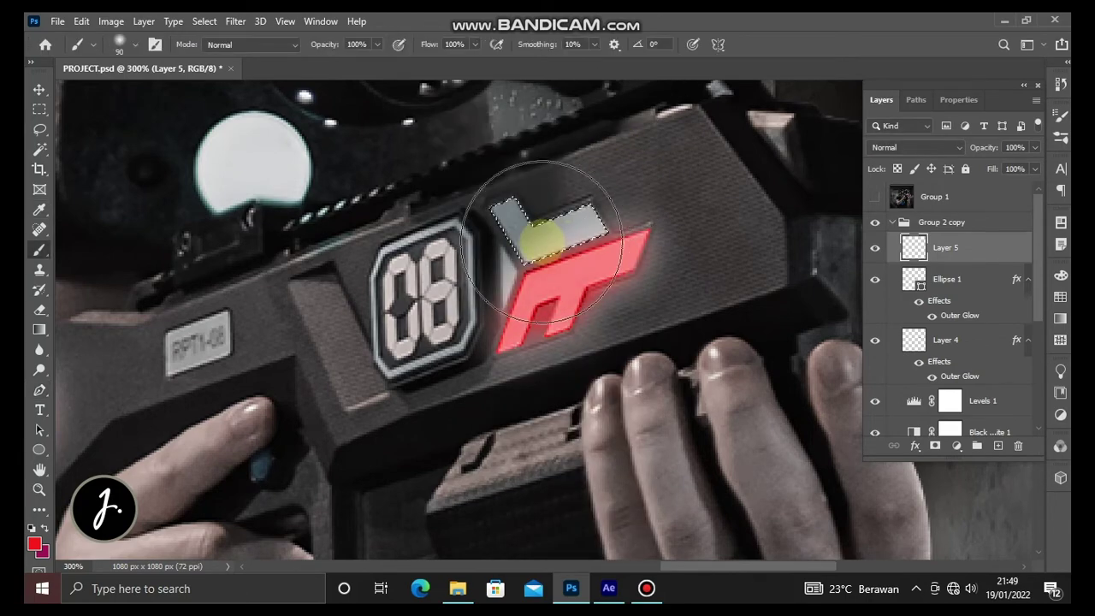
pyautogui.click(34, 543)
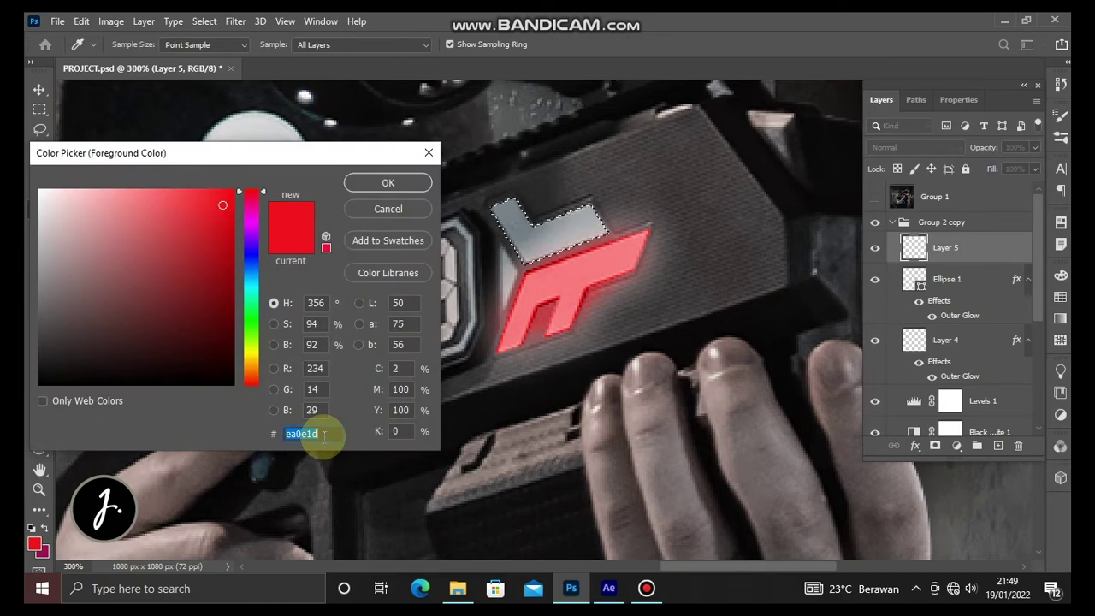
pyautogui.write('156')
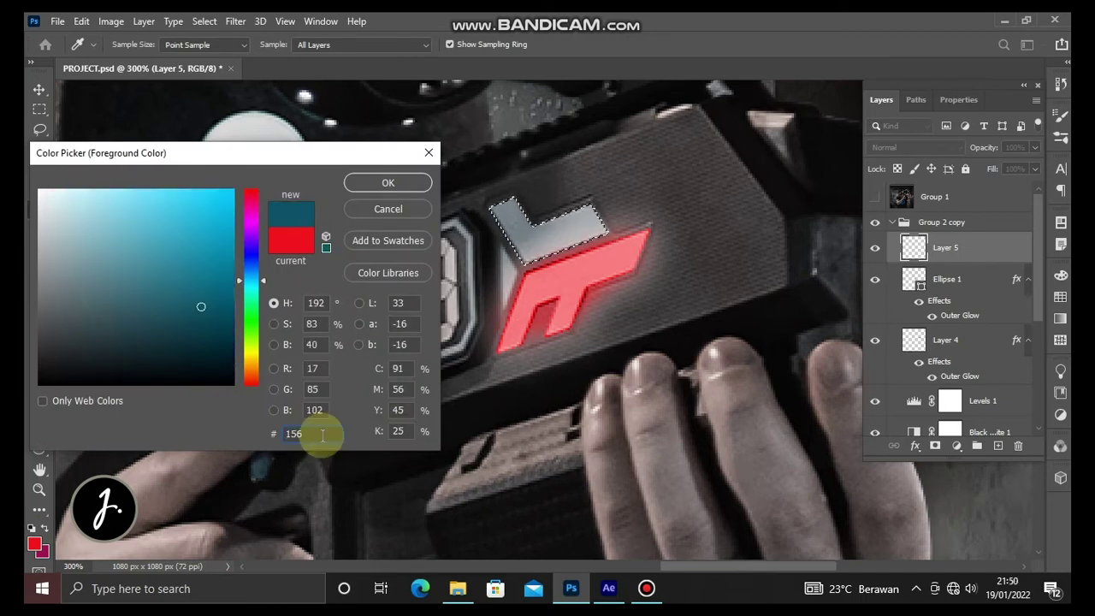
pyautogui.write('a9a')
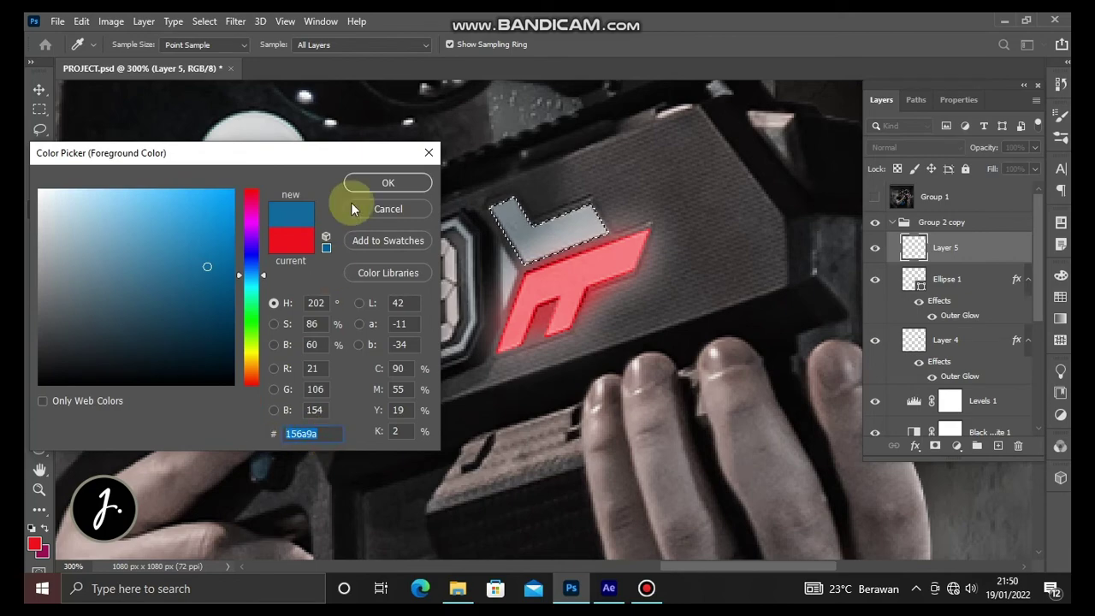
pyautogui.click(387, 182)
pyautogui.press('b')
pyautogui.moveTo(575, 287)
pyautogui.mouseDown()
pyautogui.moveTo(538, 220)
pyautogui.moveTo(562, 207)
pyautogui.mouseUp()
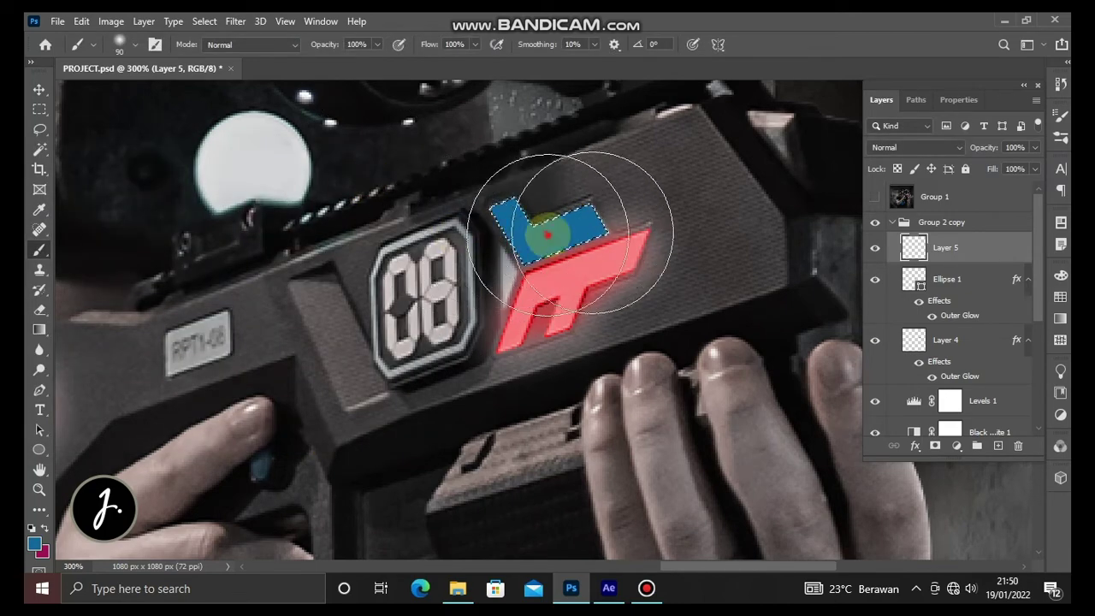
# - Paste the outer glow onto Layer 5 and change its gradient stop to 156a9a
pyautogui.rightClick(953, 252)
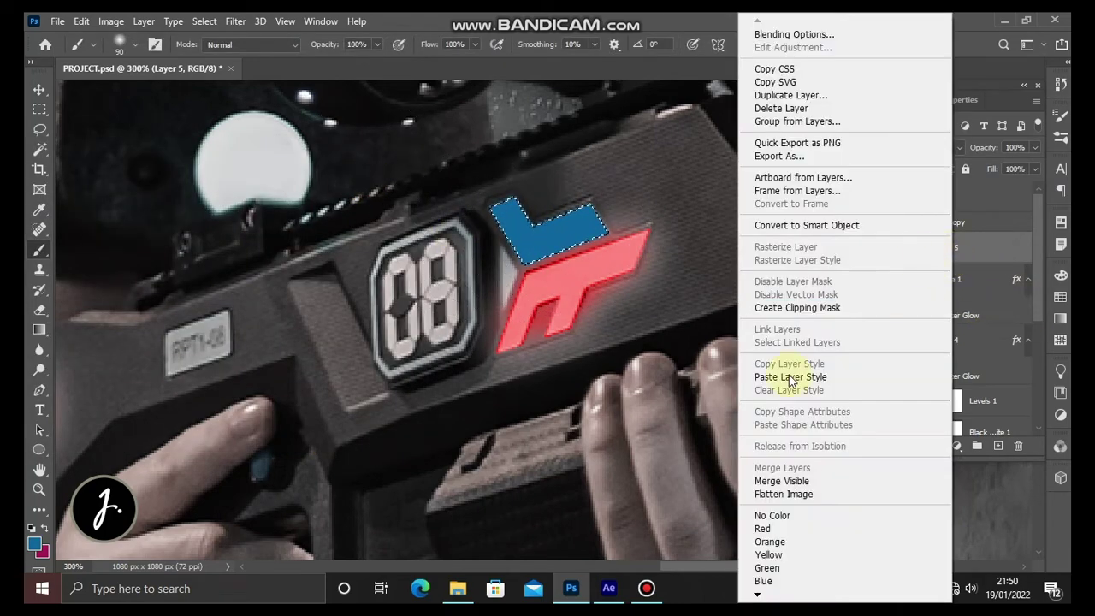
pyautogui.click(786, 376)
pyautogui.doubleClick(947, 285)
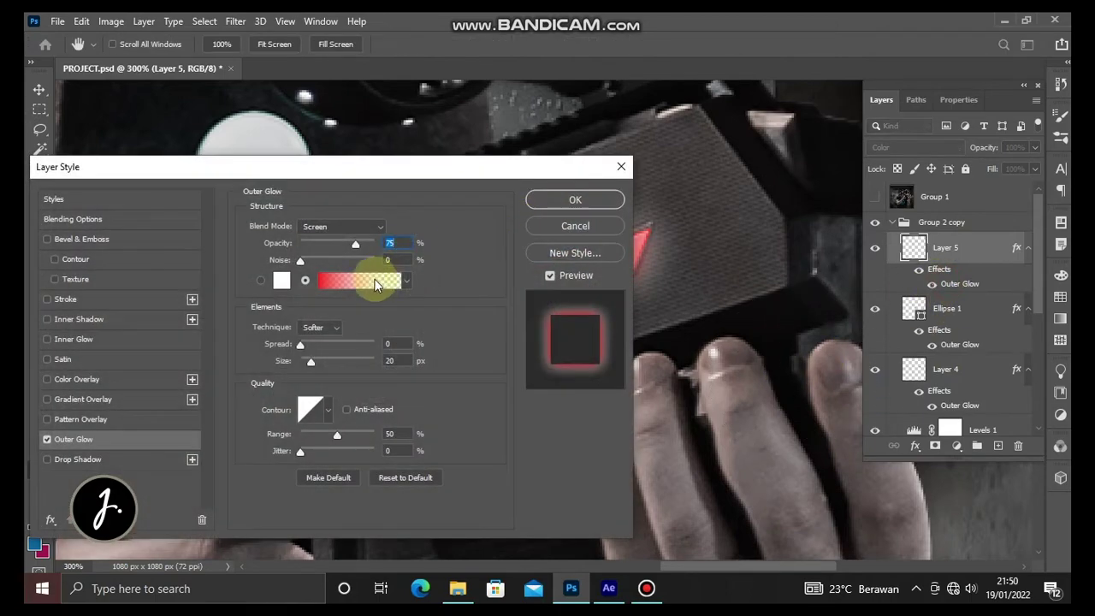
pyautogui.click(325, 281)
pyautogui.click(104, 333)
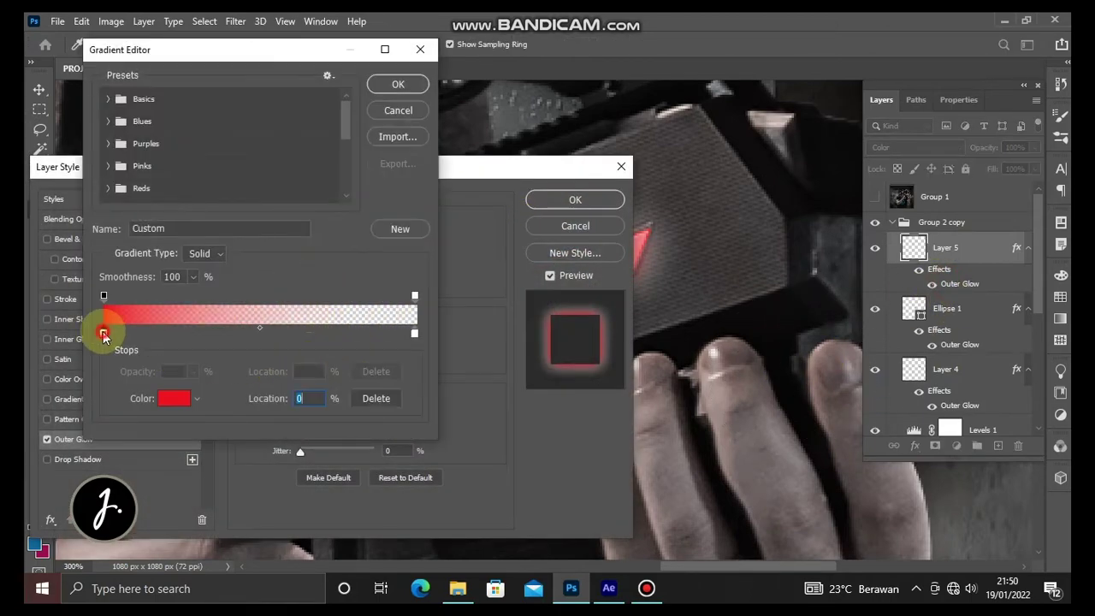
pyautogui.doubleClick(104, 332)
pyautogui.write('156a9a')
pyautogui.click(380, 184)
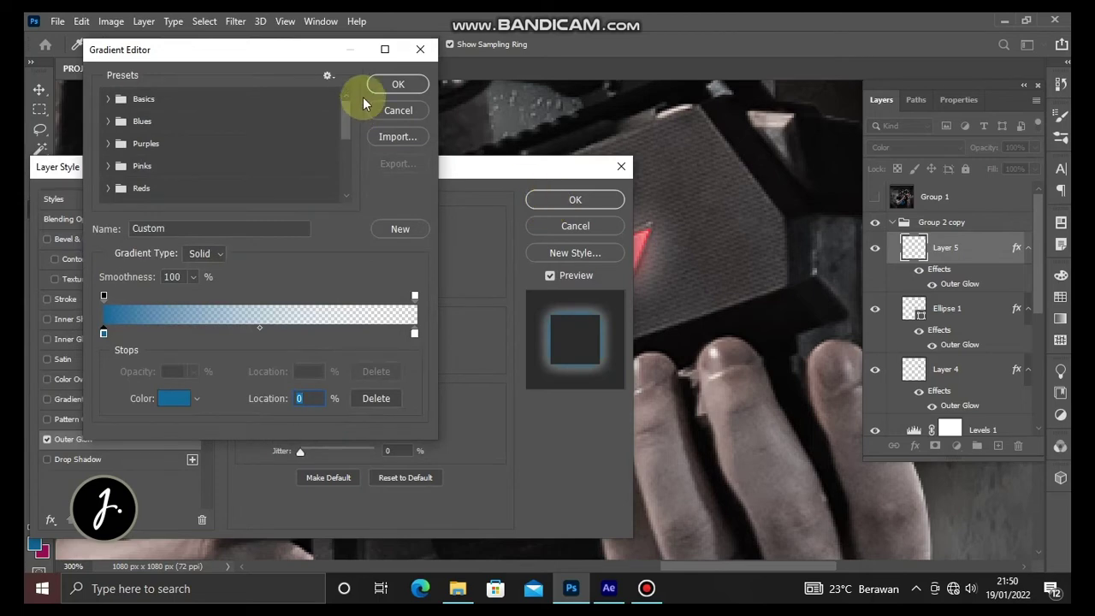
pyautogui.click(398, 84)
pyautogui.click(575, 200)
pyautogui.moveTo(435, 308)
pyautogui.mouseDown()
pyautogui.moveTo(709, 244)
pyautogui.moveTo(787, 289)
pyautogui.moveTo(978, 269)
pyautogui.mouseUp()
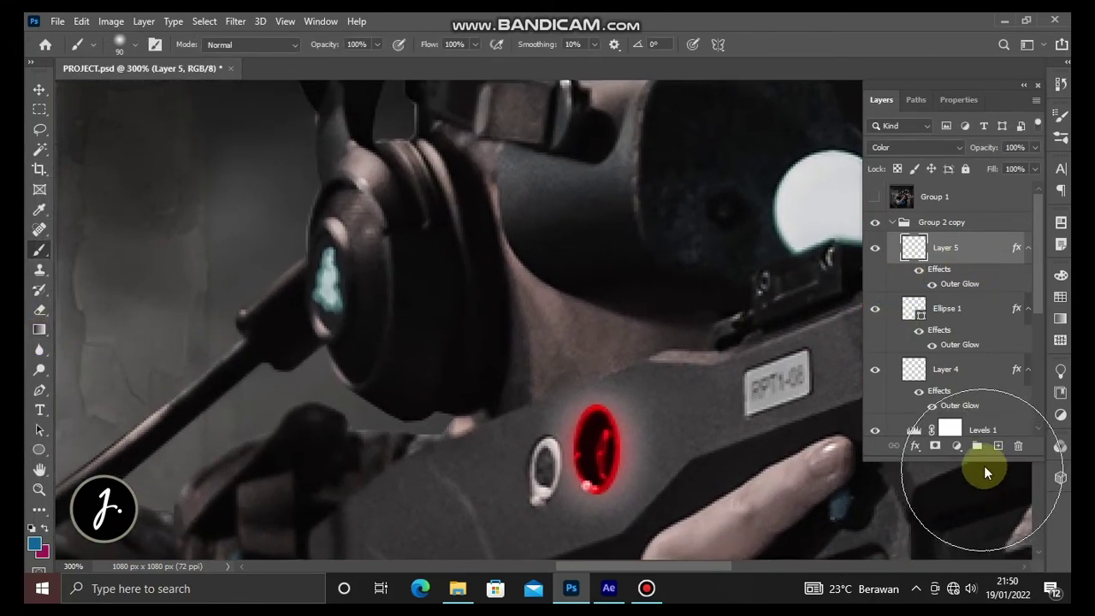
# - On a new layer, trace the headset earcup light and paint the selection blue
pyautogui.click(997, 446)
pyautogui.press('p')
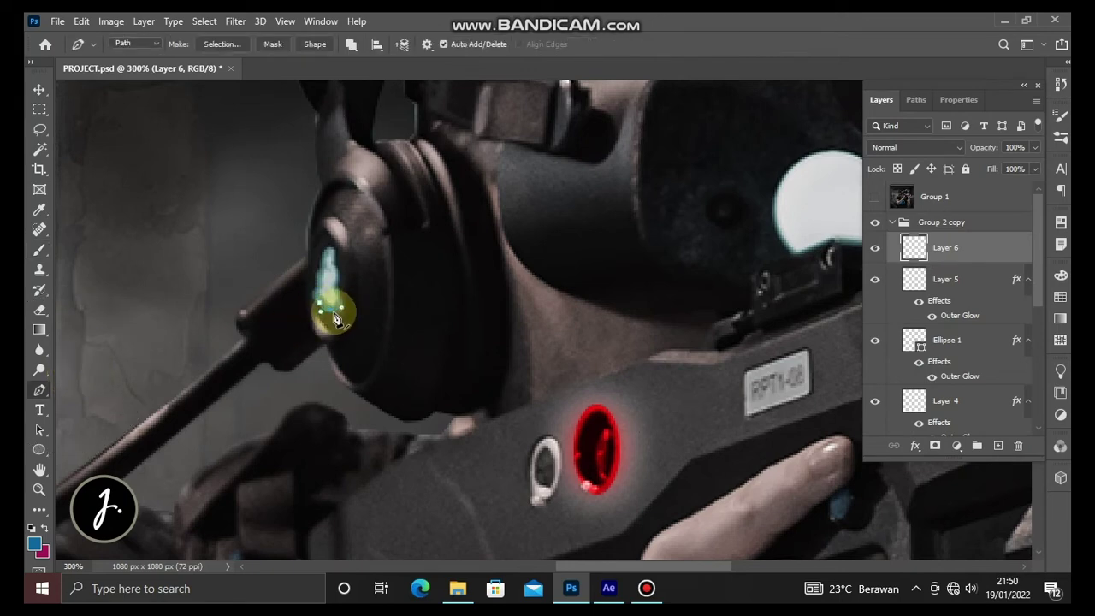
pyautogui.click(339, 289)
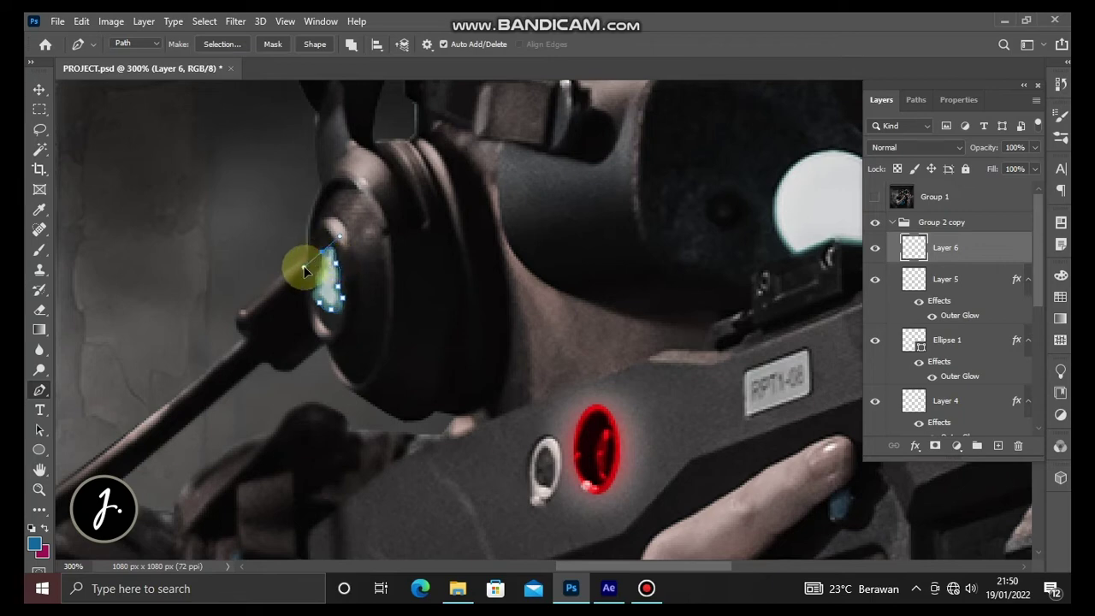
pyautogui.rightClick(331, 312)
pyautogui.click(364, 296)
pyautogui.click(625, 150)
pyautogui.press('b')
pyautogui.moveTo(330, 265); pyautogui.dragTo(335, 303)
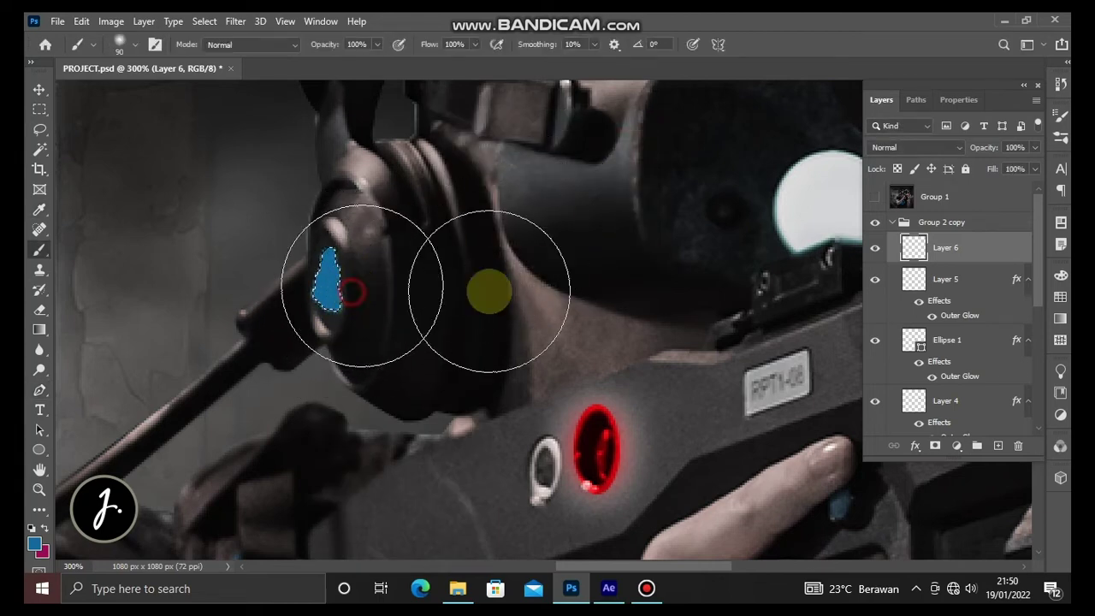
# - Copy Layer 5's outer glow onto Layer 6 and zoom out to view the composite
pyautogui.rightClick(949, 282)
pyautogui.click(791, 362)
pyautogui.click(958, 247)
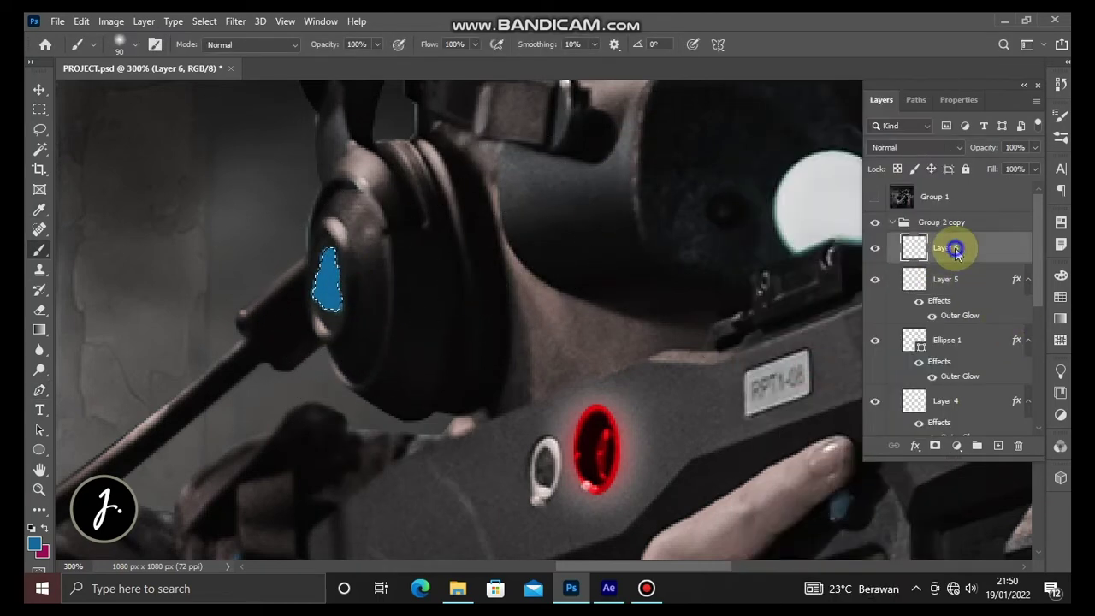
pyautogui.rightClick(958, 246)
pyautogui.click(792, 376)
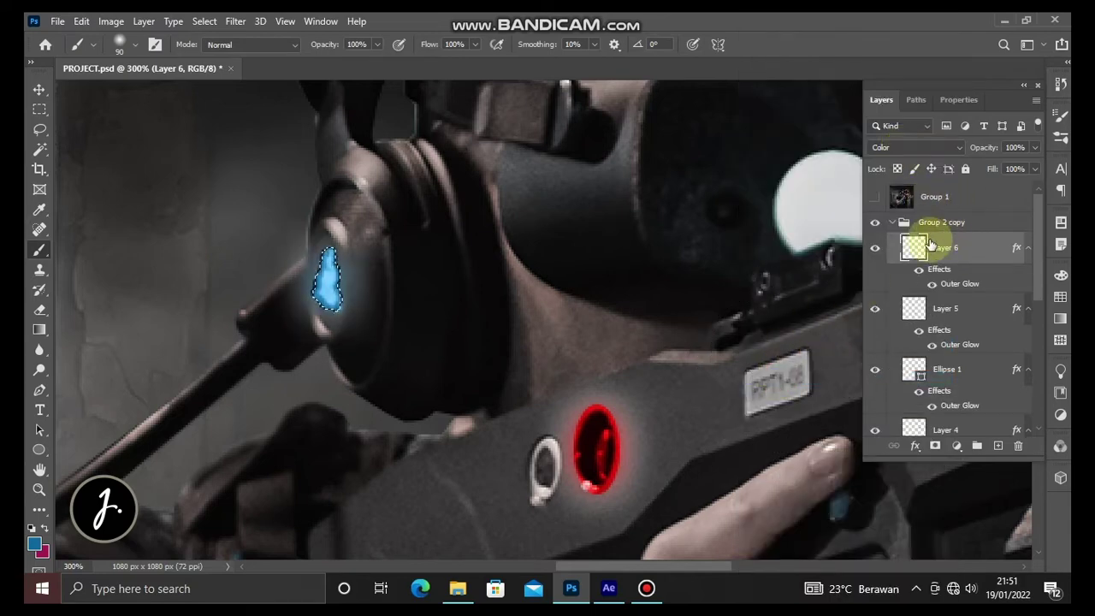
pyautogui.hotkey('ctrl', '1')
pyautogui.moveTo(704, 388); pyautogui.dragTo(617, 323)
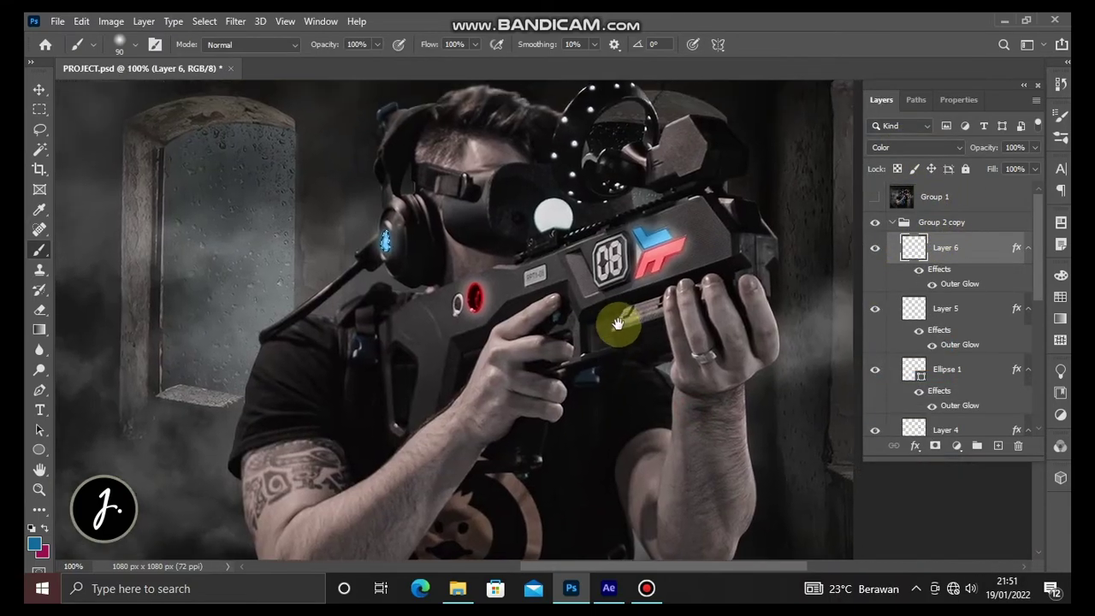
# - Collapse the layers' effects lists and add a new empty layer above Layer 6
pyautogui.click(1027, 247)
pyautogui.click(1027, 279)
pyautogui.click(1027, 311)
pyautogui.click(998, 446)
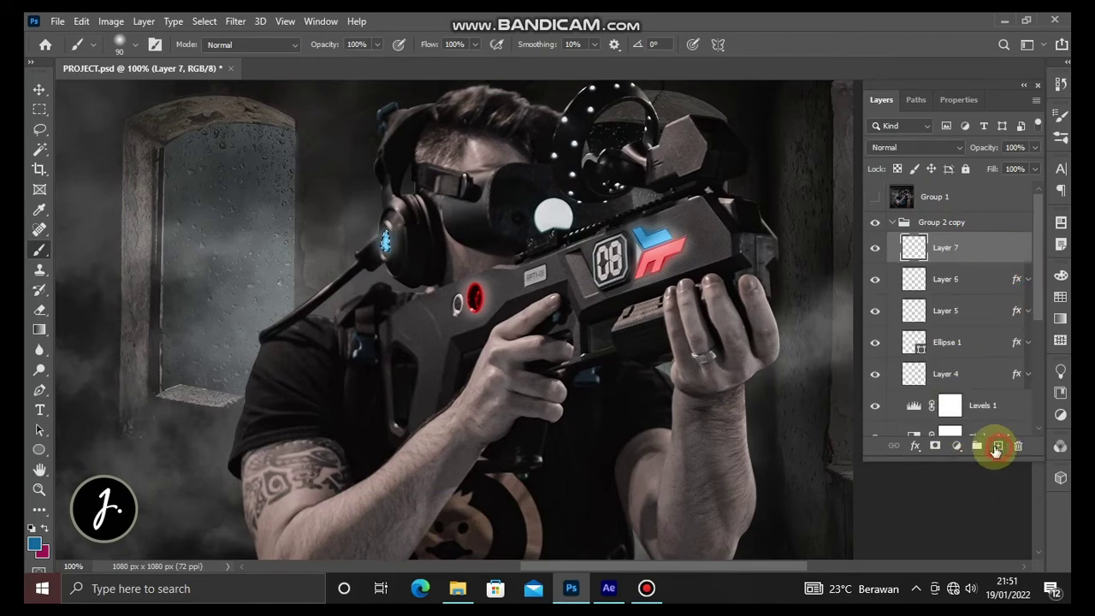
# - Pick a neutral grey foreground and set brush opacity 51% and flow 88%
pyautogui.press('i')
pyautogui.click(34, 543)
pyautogui.moveTo(54, 337); pyautogui.dragTo(37, 313)
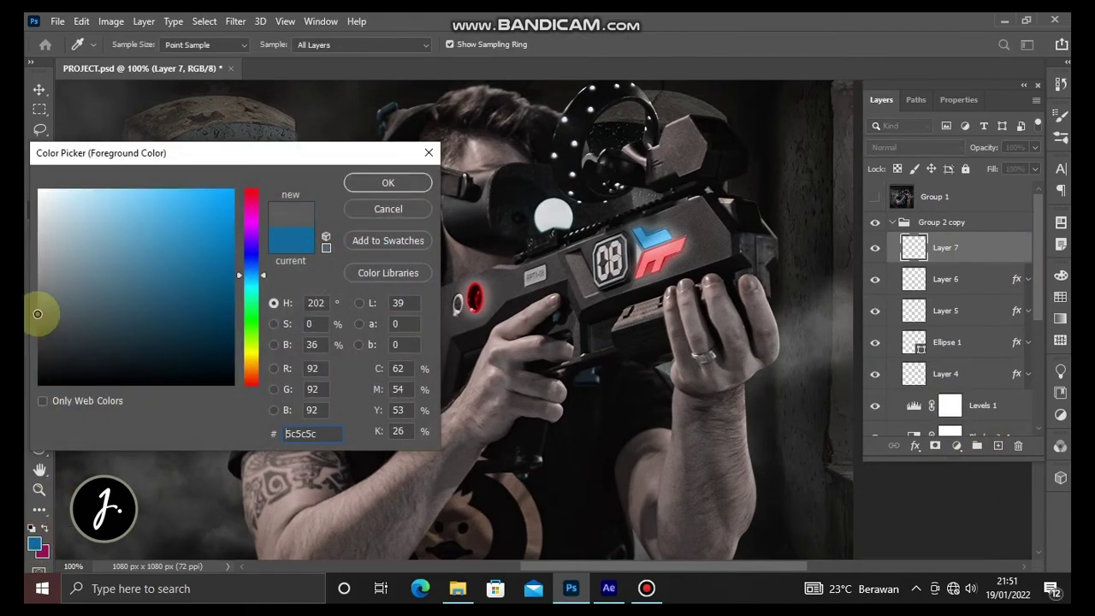
pyautogui.click(387, 183)
pyautogui.write('51')
pyautogui.press('Tab')
pyautogui.write('88')
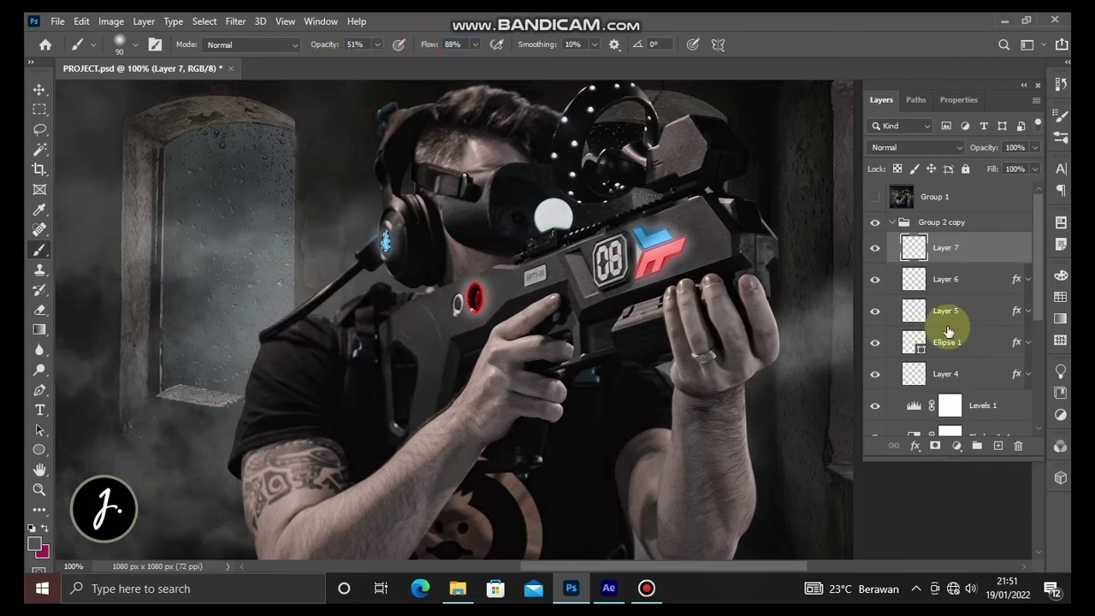
# - Select Layer 1, toggle its visibility, and lower the brush flow to 81%
pyautogui.scroll(-2, 956, 330)
pyautogui.click(941, 406)
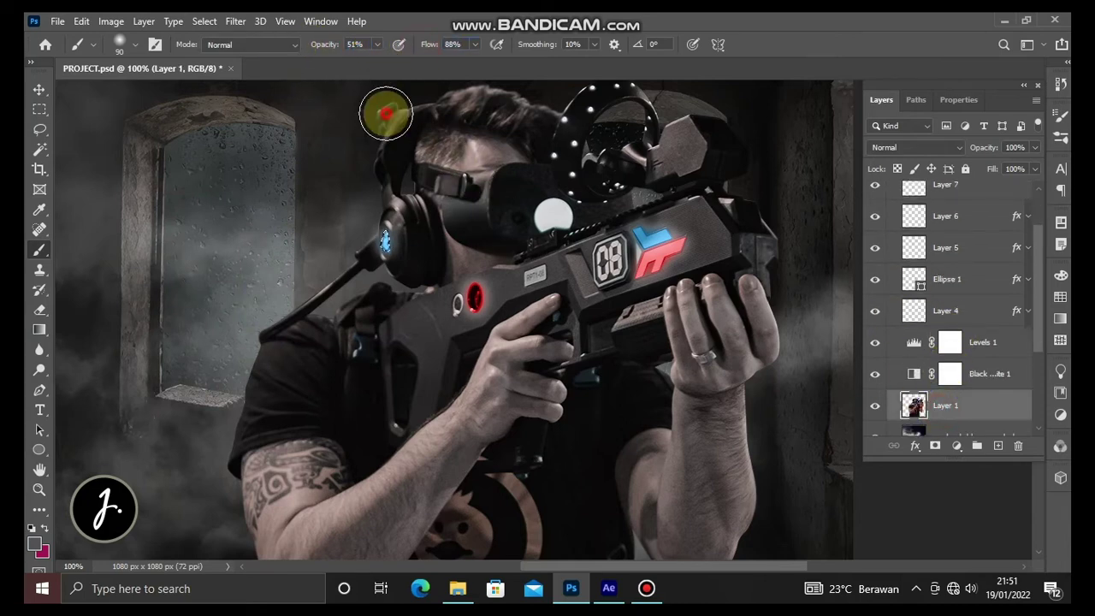
pyautogui.click(874, 405)
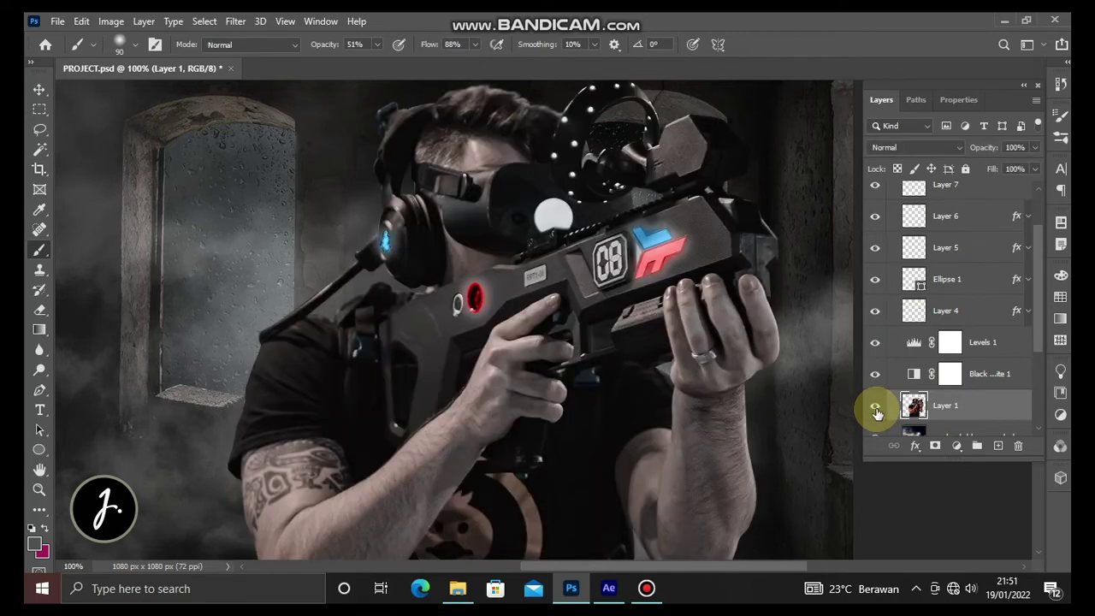
pyautogui.moveTo(339, 133); pyautogui.dragTo(374, 112)
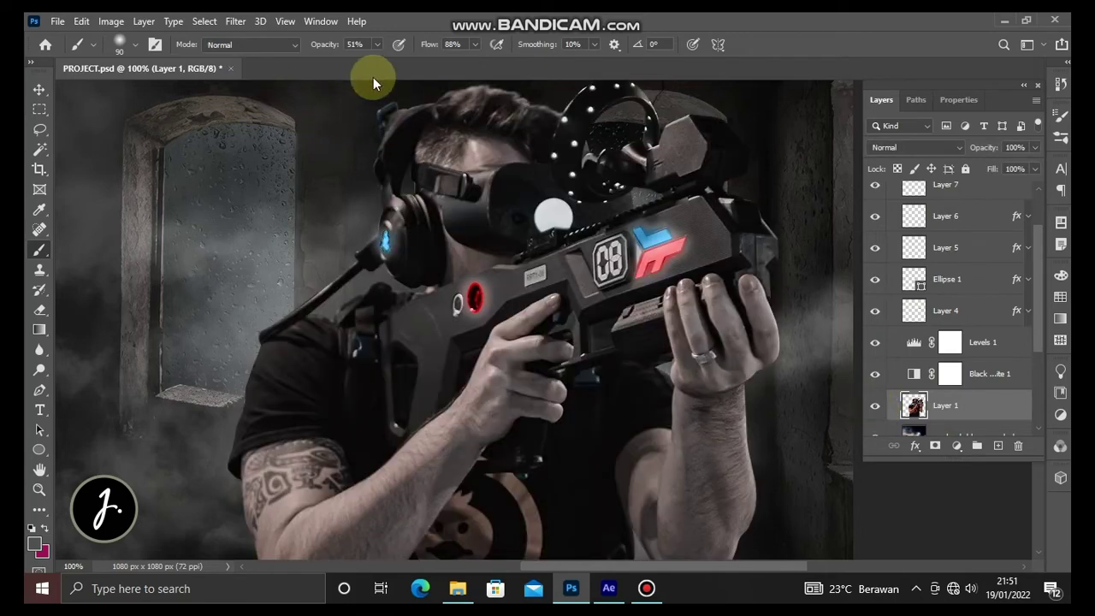
pyautogui.moveTo(432, 50); pyautogui.dragTo(426, 49)
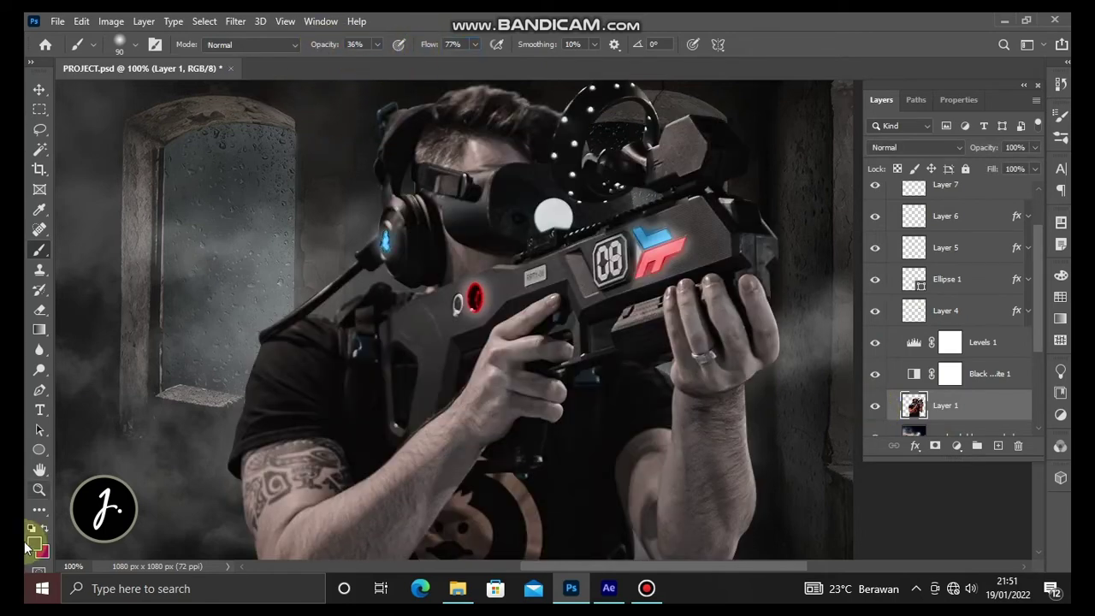
# - Switch to dark grey and brush faint dark strokes beside the man's head
pyautogui.click(31, 540)
pyautogui.click(193, 411)
pyautogui.click(369, 183)
pyautogui.moveTo(390, 122); pyautogui.dragTo(388, 101)
pyautogui.press('[')
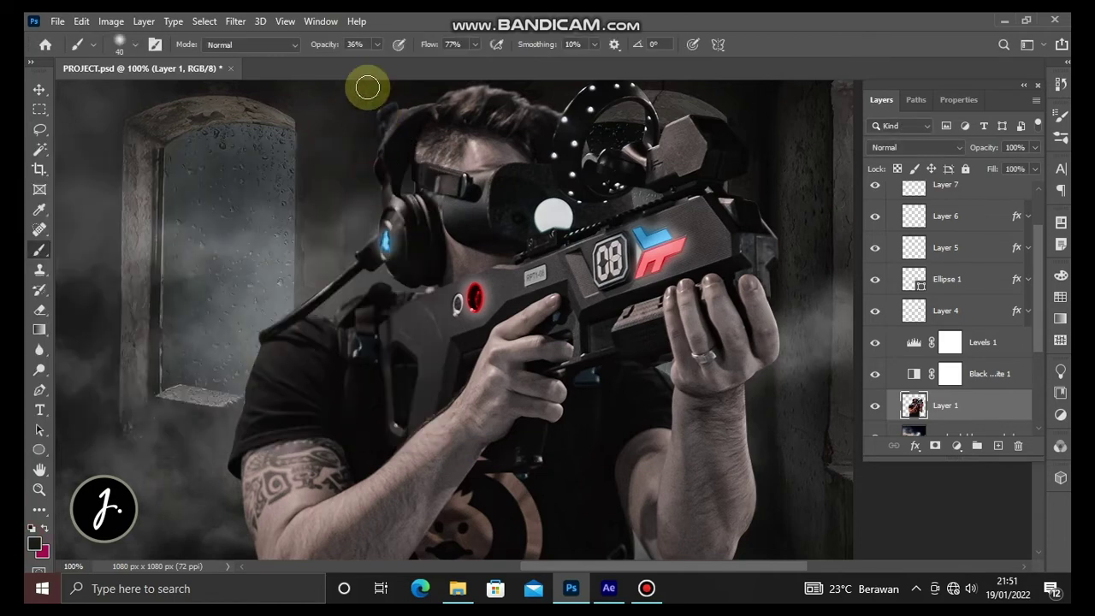
pyautogui.moveTo(323, 44); pyautogui.dragTo(307, 44)
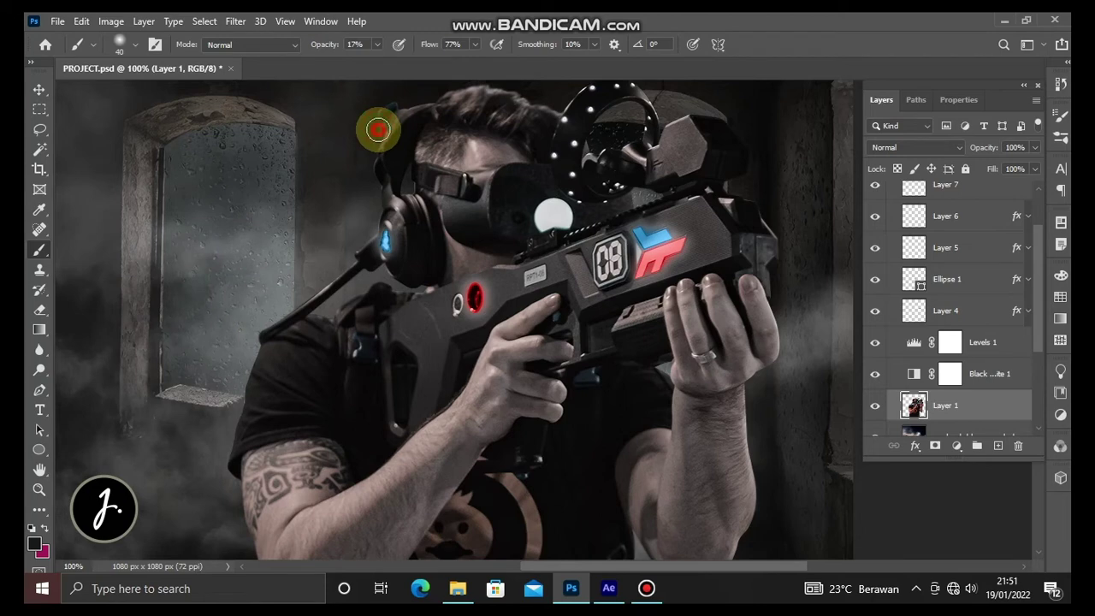
pyautogui.moveTo(377, 129); pyautogui.dragTo(395, 109)
pyautogui.moveTo(359, 344); pyautogui.dragTo(349, 361)
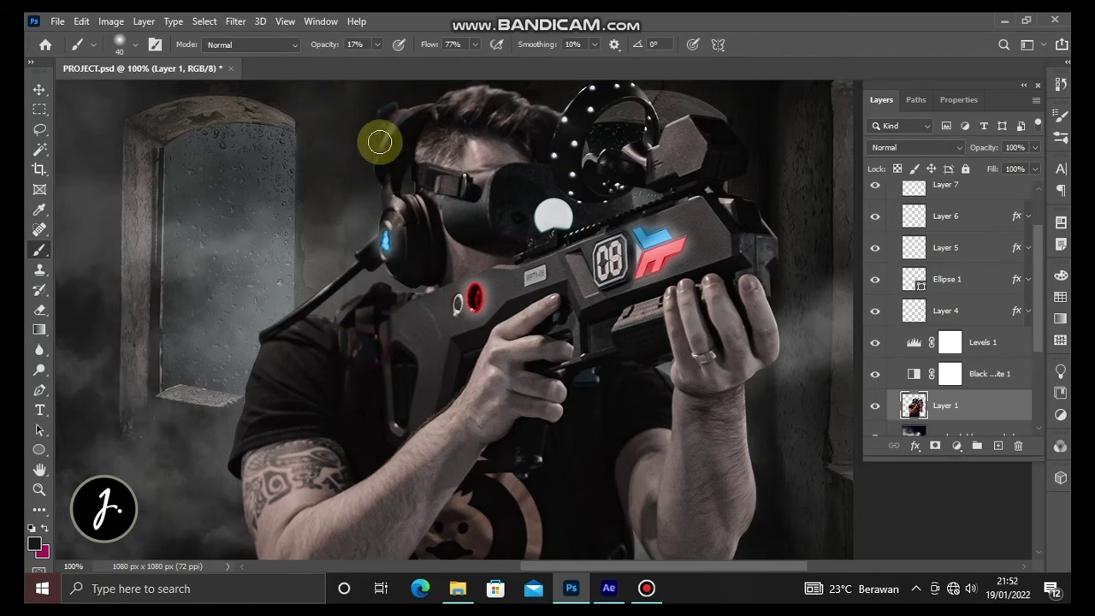
pyautogui.moveTo(380, 112); pyautogui.dragTo(448, 158)
# - Add an empty Layer 8 above Layer 7 in Group 2 copy
pyautogui.scroll(-3, 608, 325)
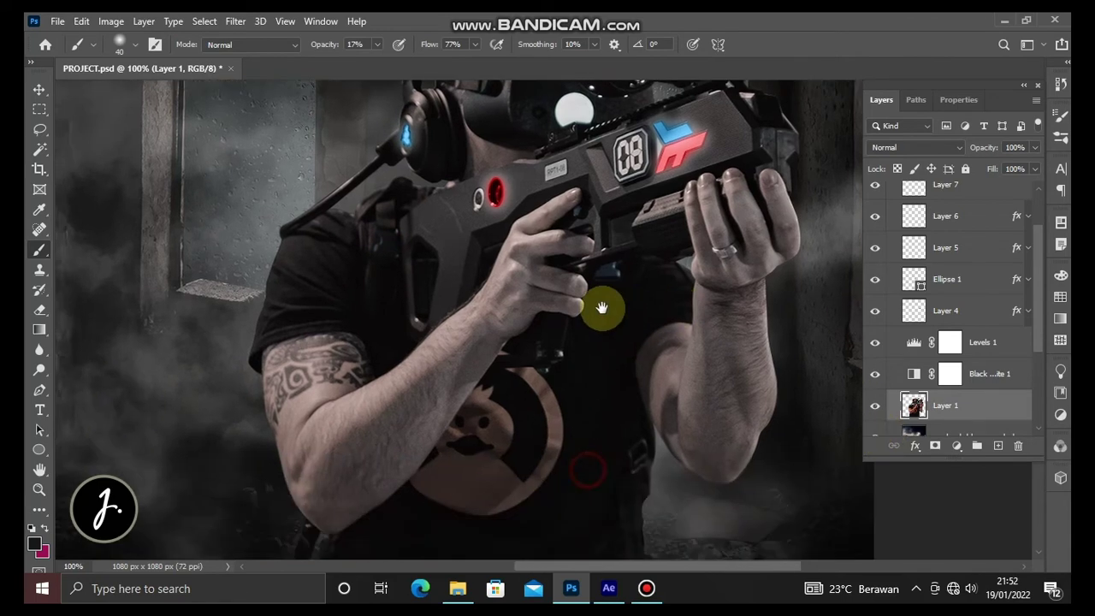
pyautogui.scroll(-2, 593, 263)
pyautogui.scroll(2, 958, 257)
pyautogui.click(958, 247)
pyautogui.click(997, 445)
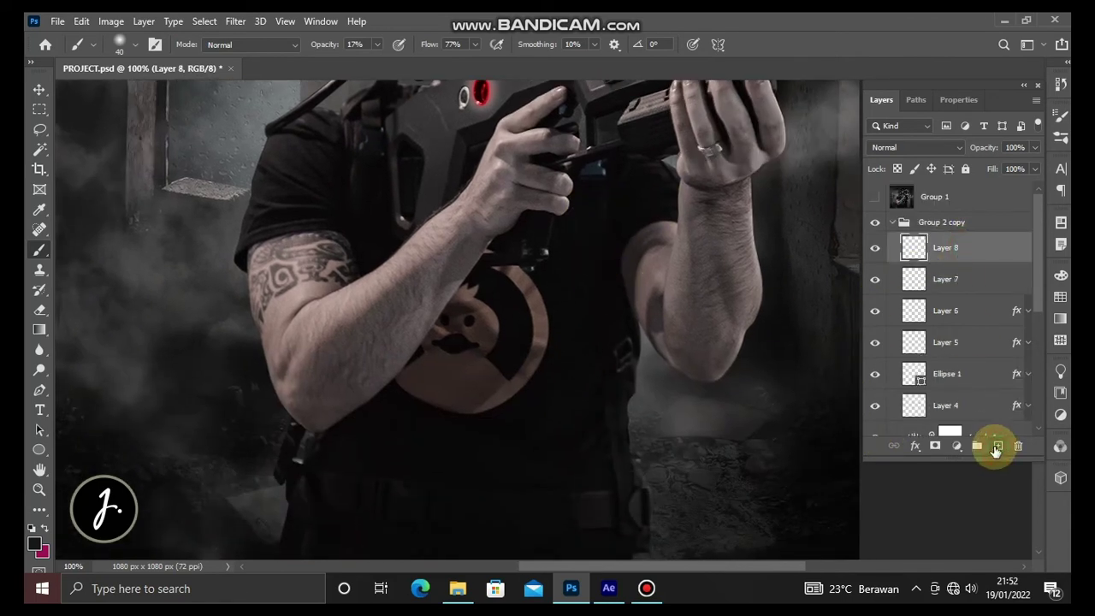
# - With the Pen tool at 200%, trace the logo's outer edge from the arc's top tip around the bottom
pyautogui.press('p')
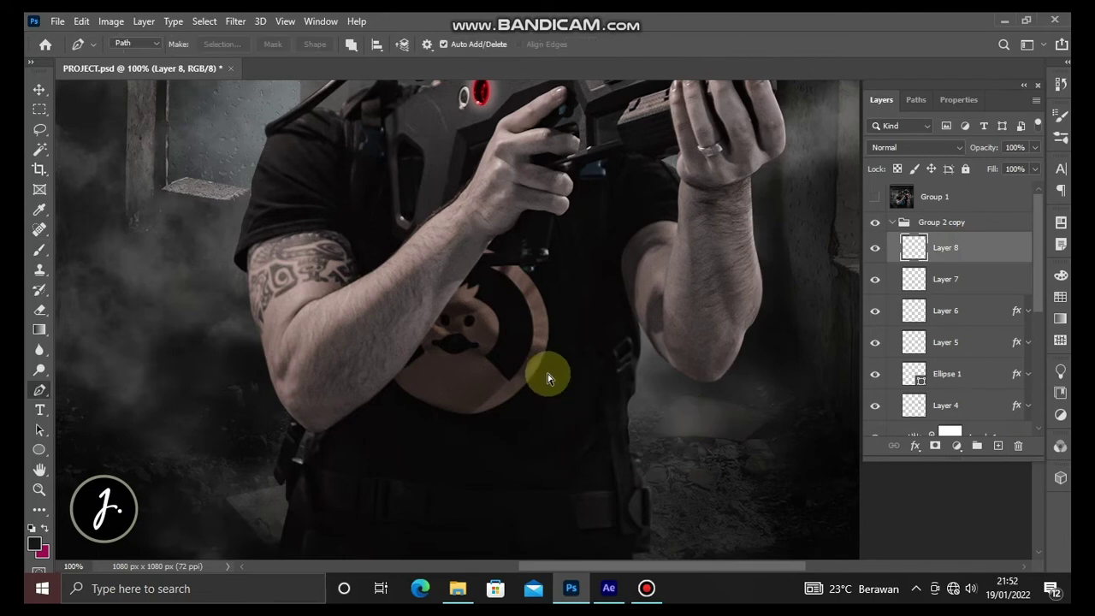
pyautogui.scroll(2, 547, 378)
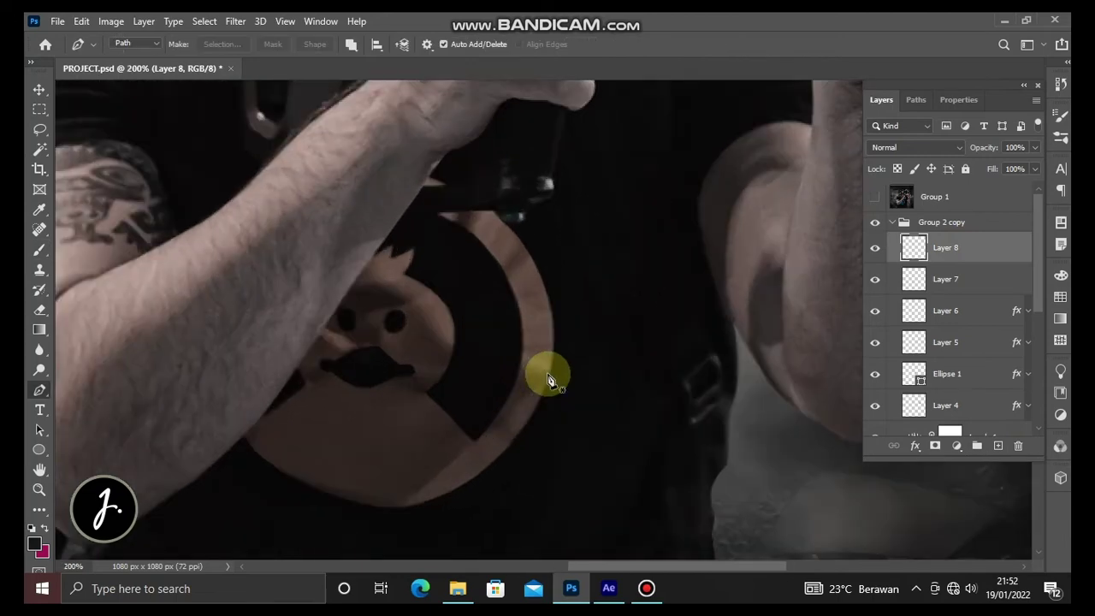
pyautogui.click(494, 211)
pyautogui.moveTo(555, 347); pyautogui.dragTo(553, 433)
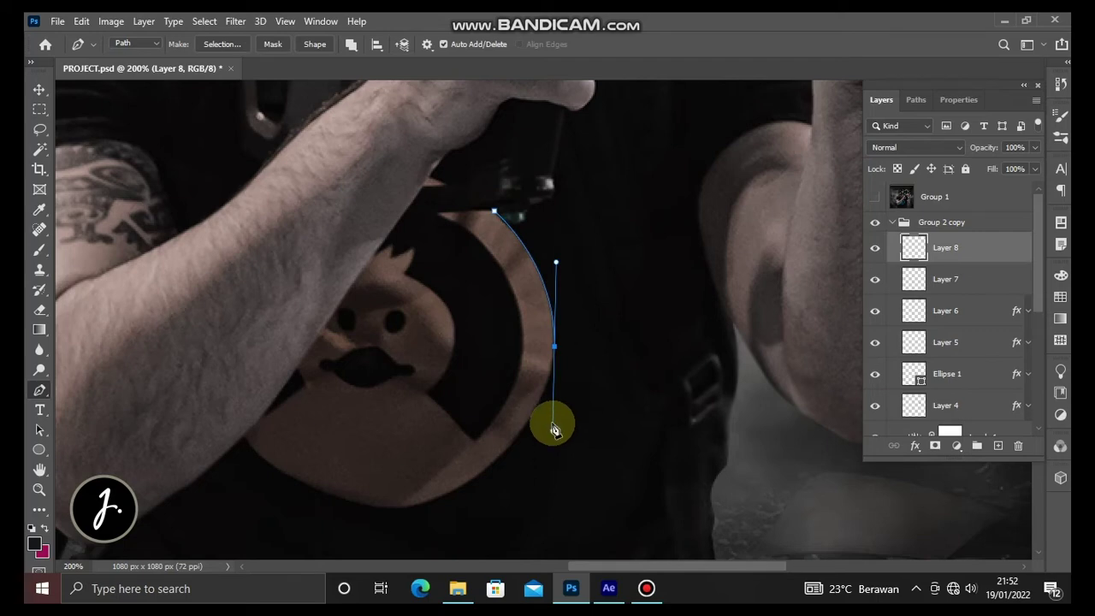
pyautogui.keyDown('alt'); pyautogui.click(554, 348); pyautogui.keyUp('alt')
pyautogui.moveTo(397, 508); pyautogui.dragTo(250, 531)
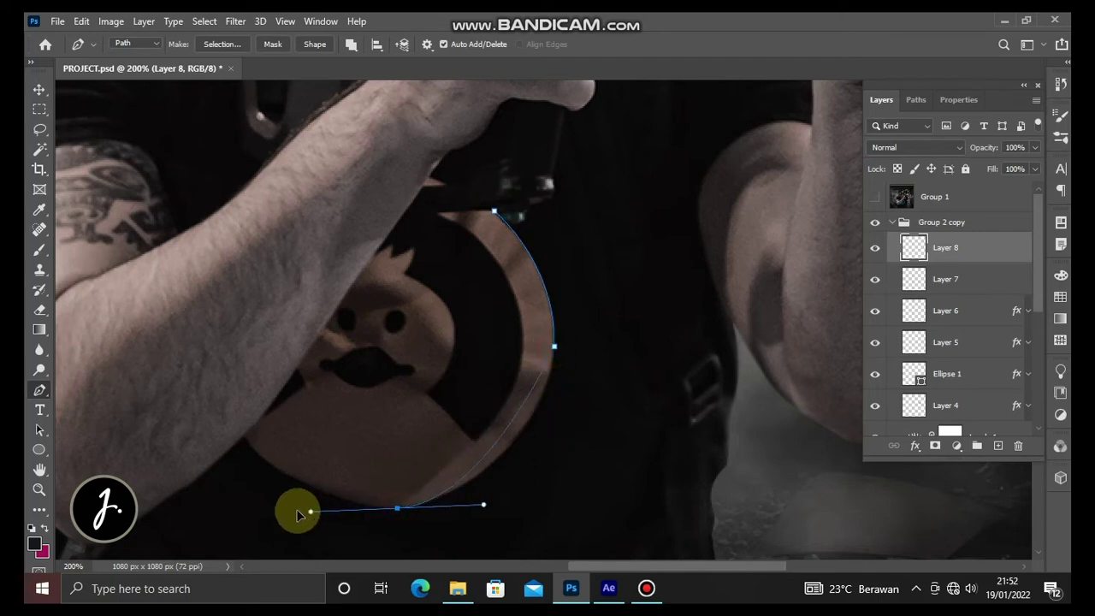
pyautogui.keyDown('alt'); pyautogui.click(398, 509); pyautogui.keyUp('alt')
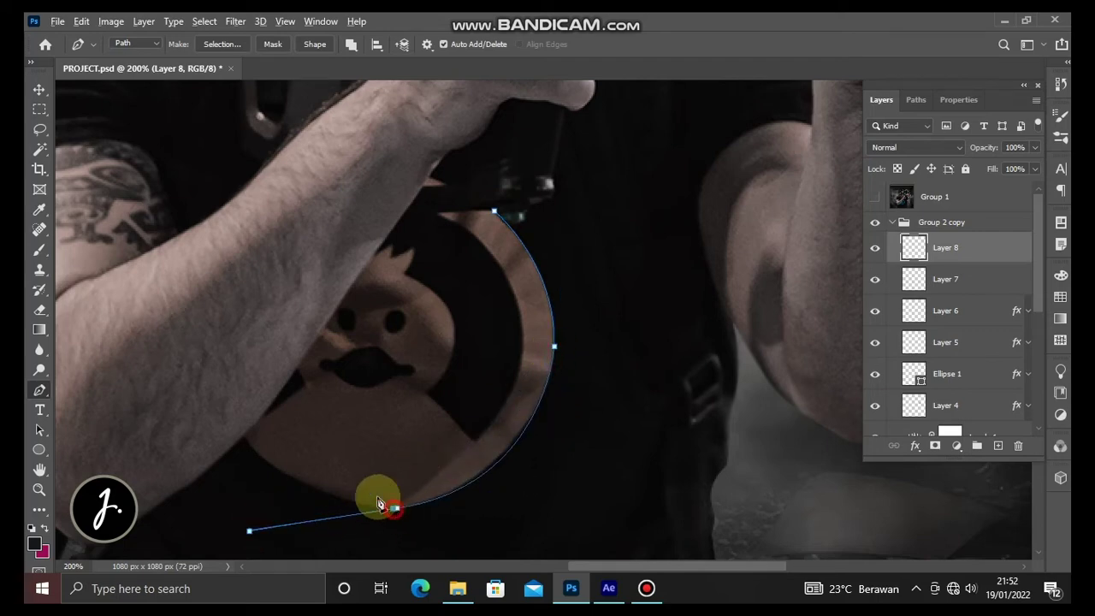
pyautogui.hotkey('ctrl', 'z')
pyautogui.hotkey('ctrl', 'z')
pyautogui.keyDown('alt'); pyautogui.click(398, 509); pyautogui.keyUp('alt')
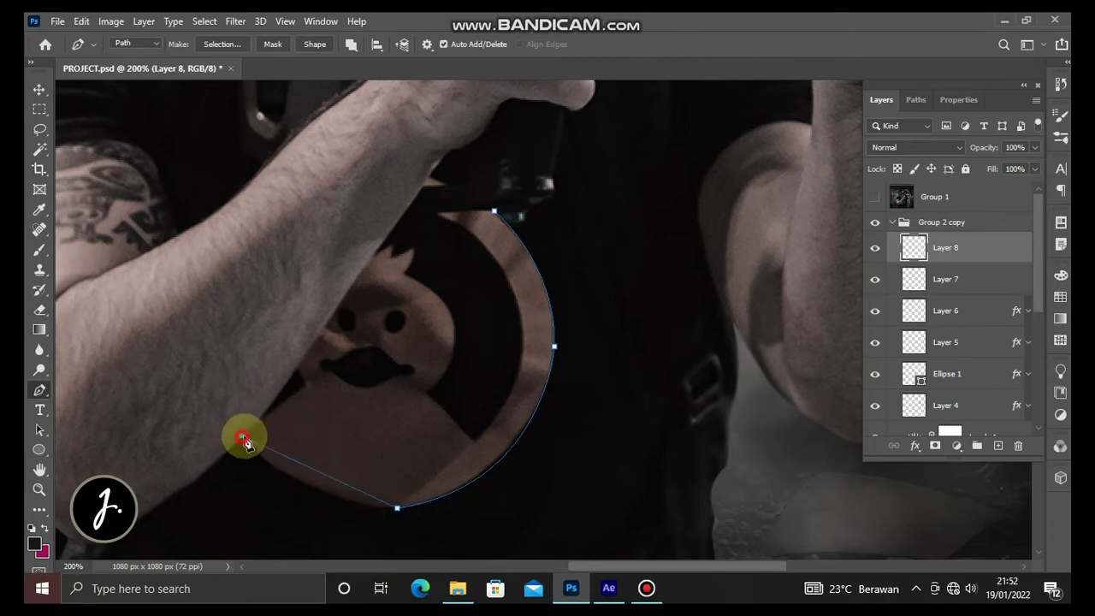
pyautogui.moveTo(242, 437); pyautogui.dragTo(211, 352)
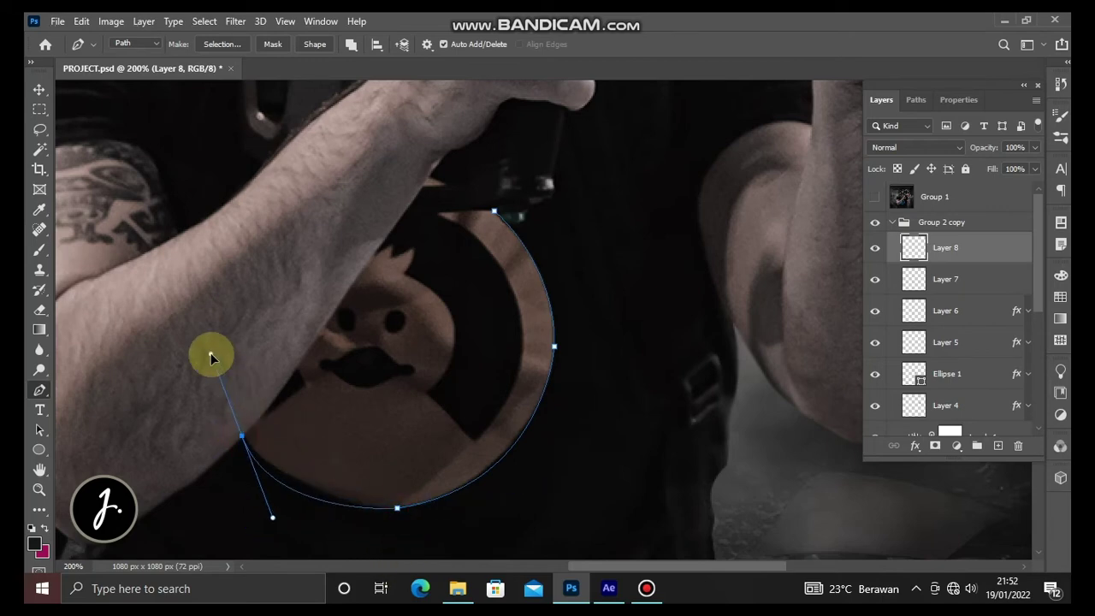
# - Continue the path along the forearm, the character's head and inner notch, and close it
pyautogui.click(259, 416)
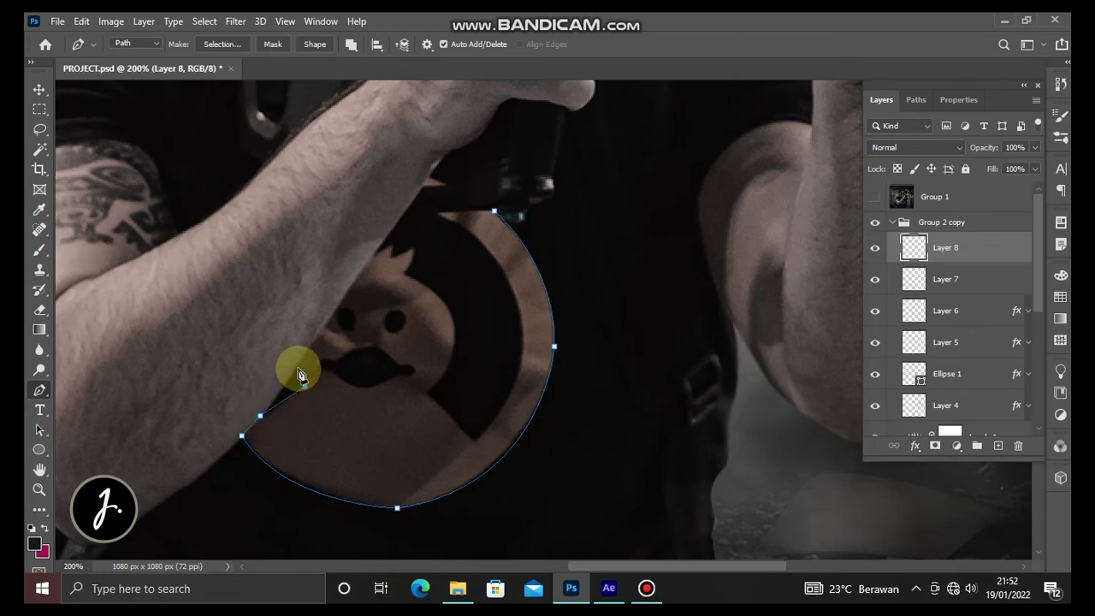
pyautogui.click(304, 386)
pyautogui.click(297, 366)
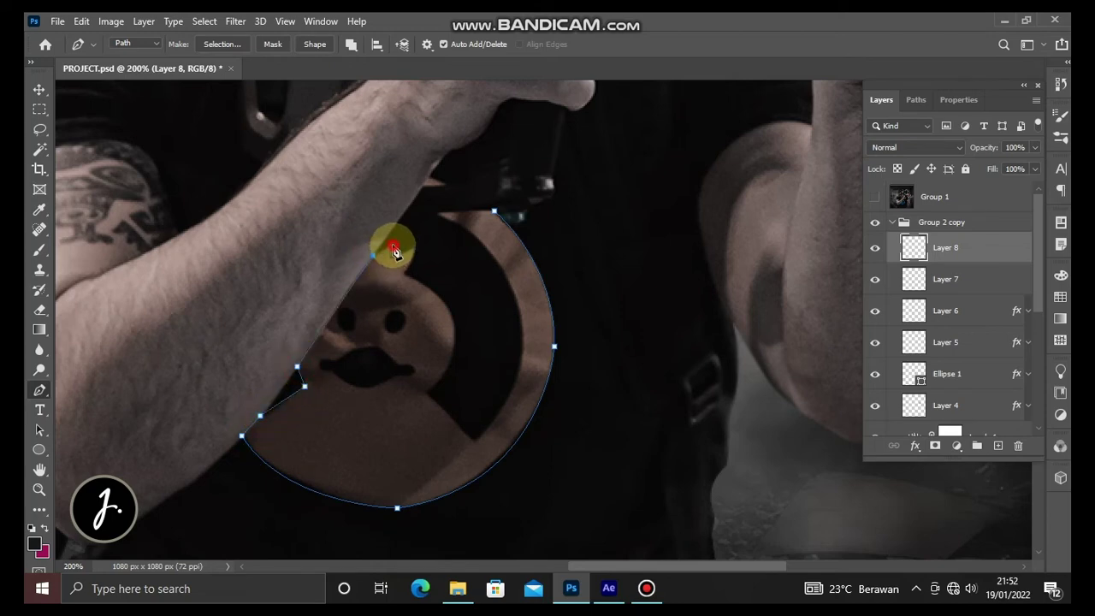
pyautogui.click(411, 248)
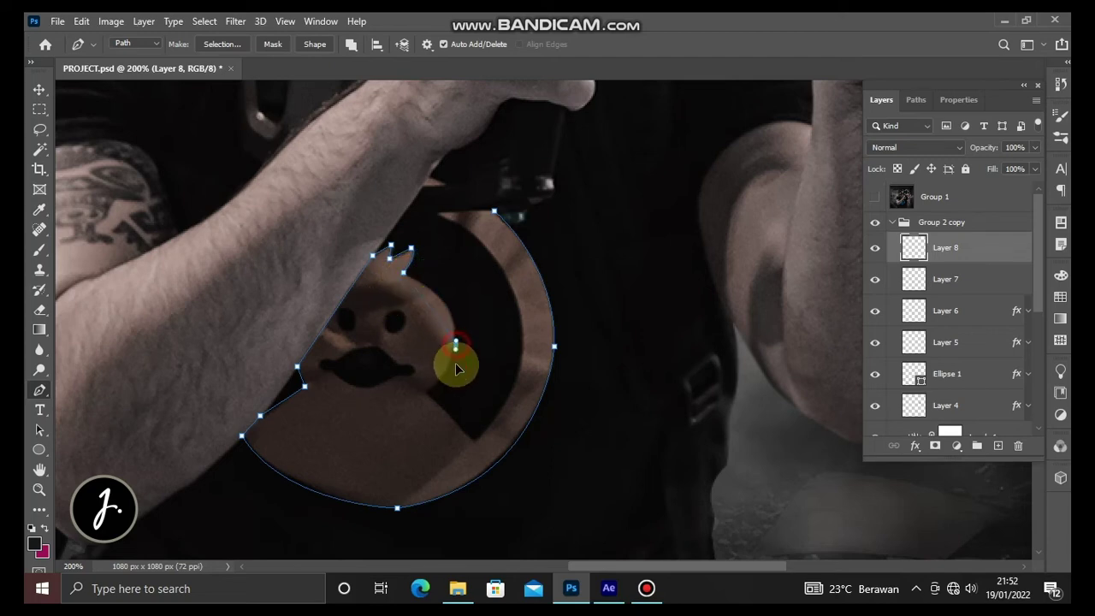
pyautogui.moveTo(457, 368); pyautogui.dragTo(453, 347)
pyautogui.moveTo(407, 394); pyautogui.dragTo(447, 394)
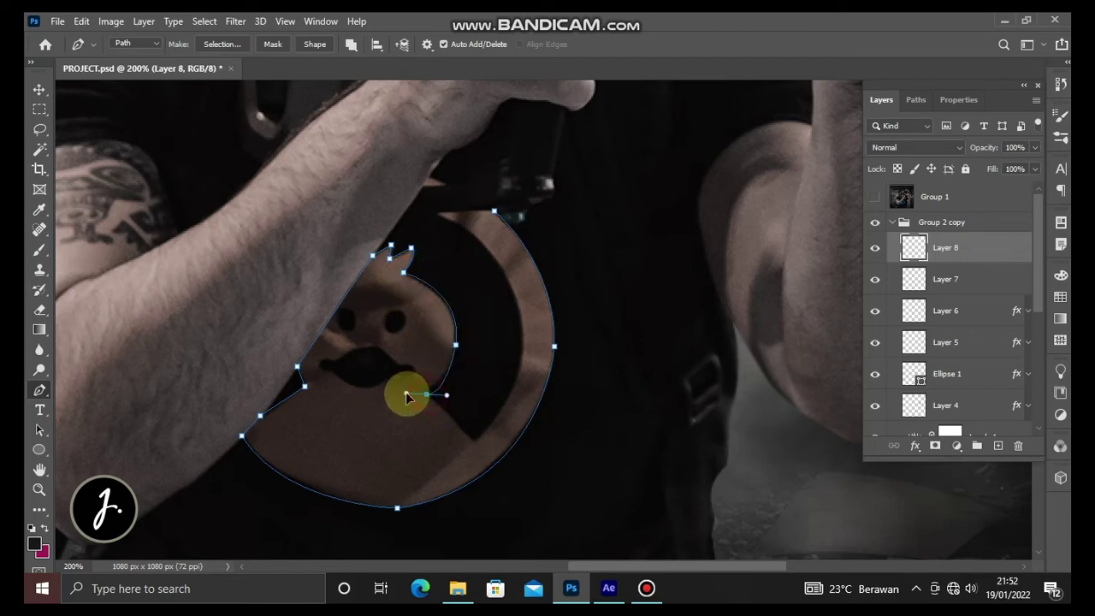
pyautogui.click(473, 443)
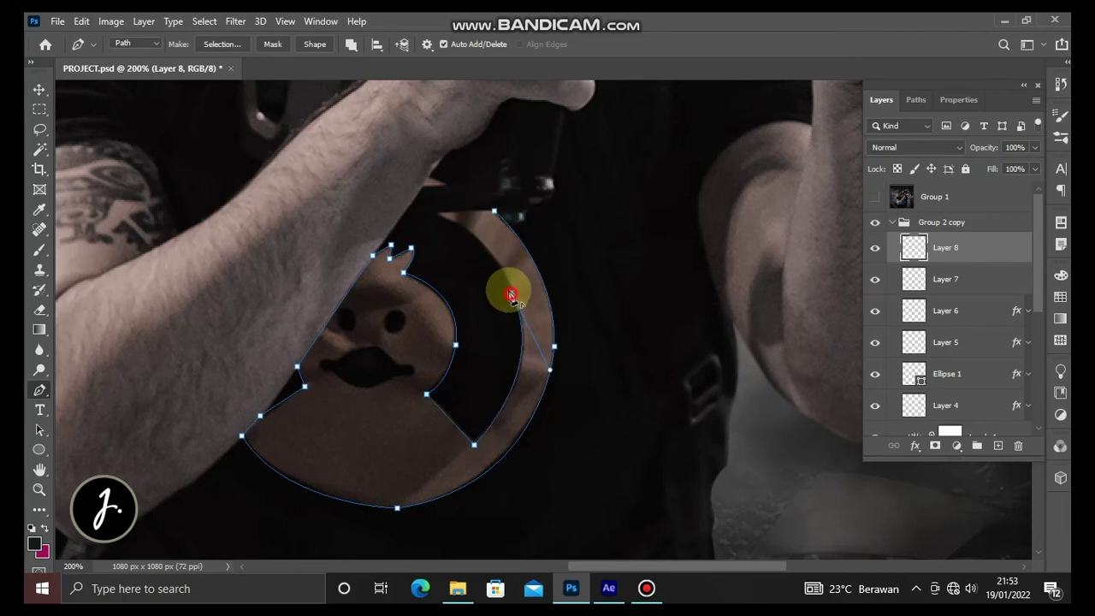
pyautogui.click(510, 294)
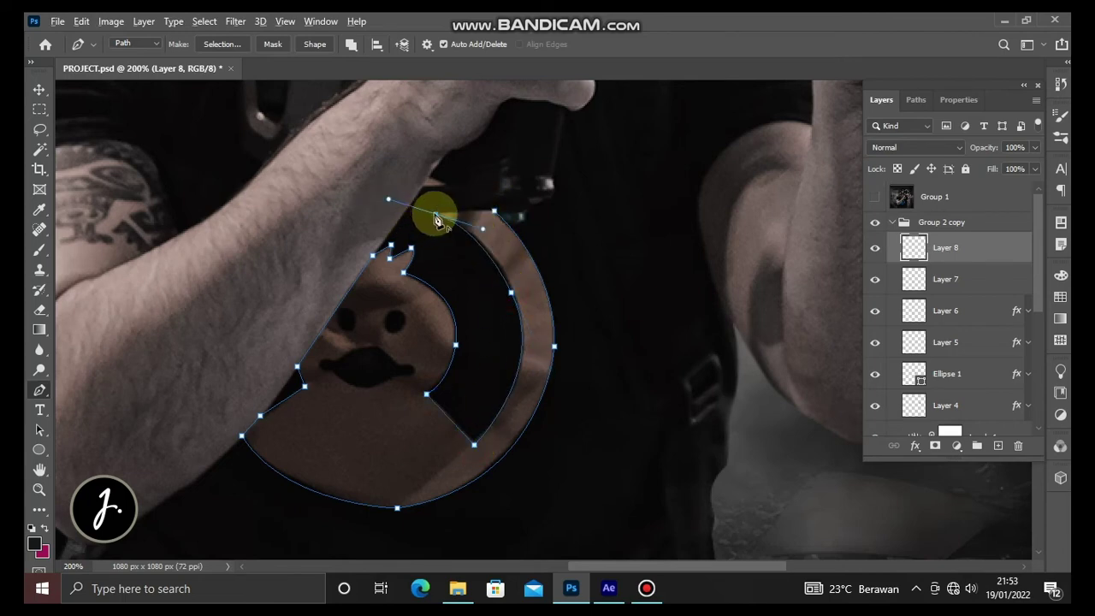
pyautogui.click(494, 211)
pyautogui.rightClick(496, 216)
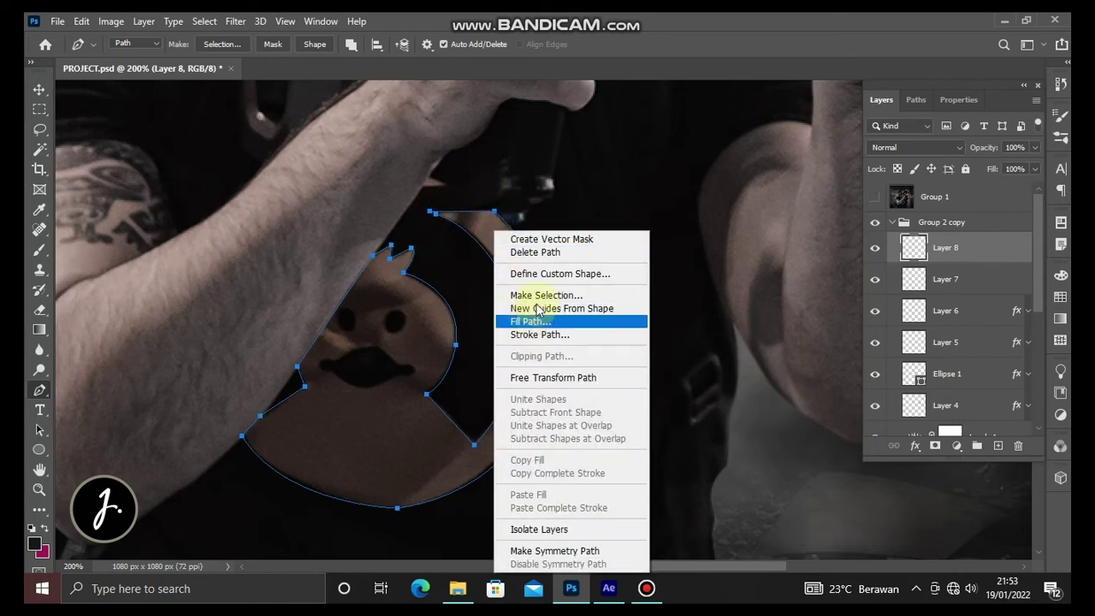
# - Fill the logo selection solid blue using a 100% opacity, size-70 brush
pyautogui.click(551, 299)
pyautogui.click(628, 149)
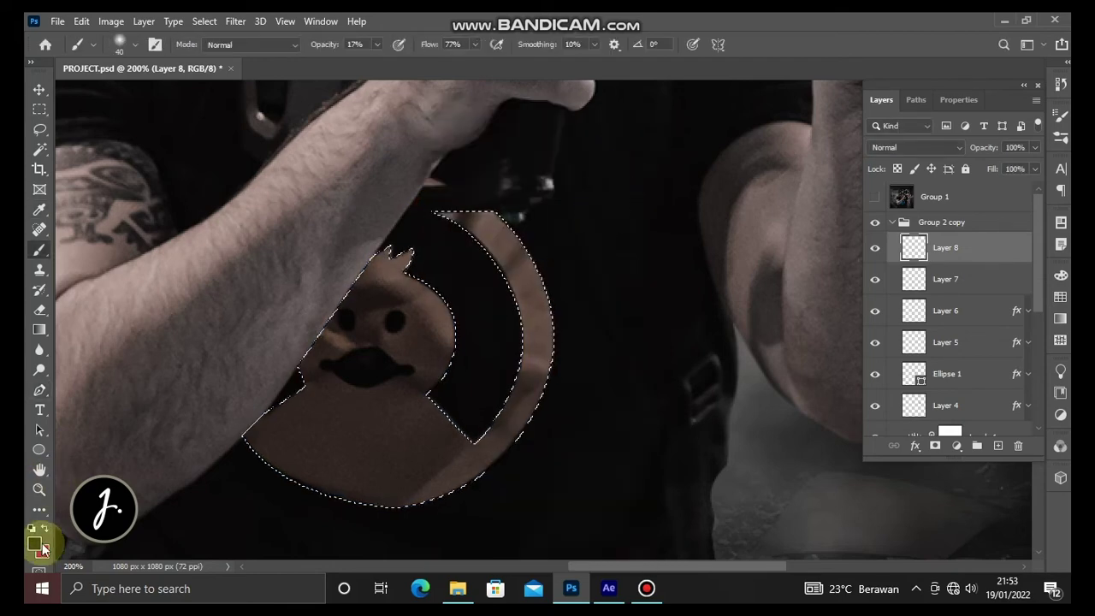
pyautogui.click(35, 542)
pyautogui.click(205, 264)
pyautogui.click(388, 183)
pyautogui.press('b')
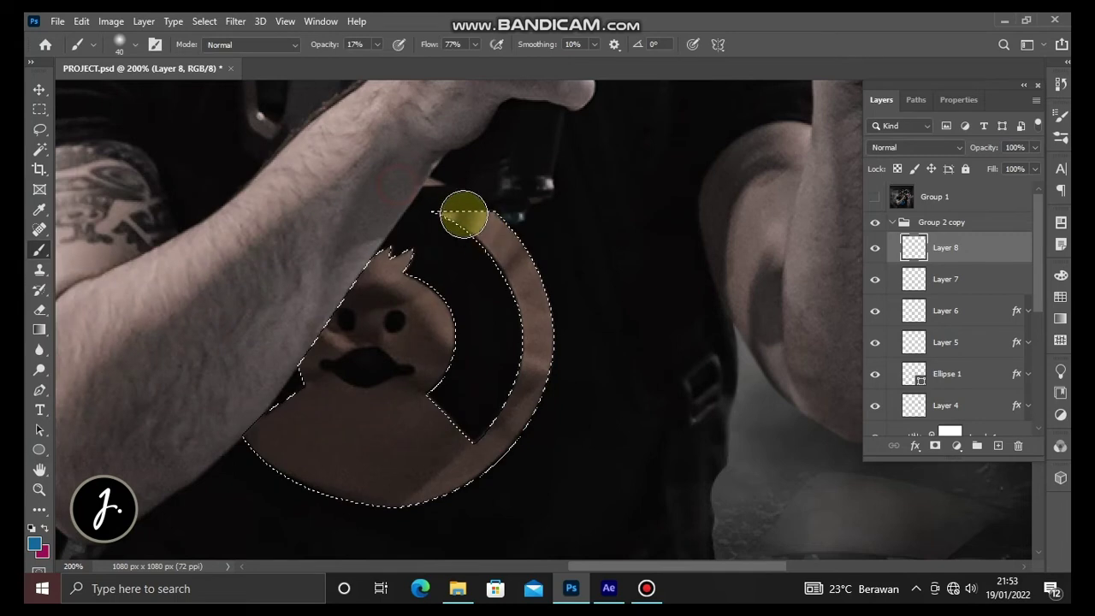
pyautogui.moveTo(324, 44); pyautogui.dragTo(496, 44)
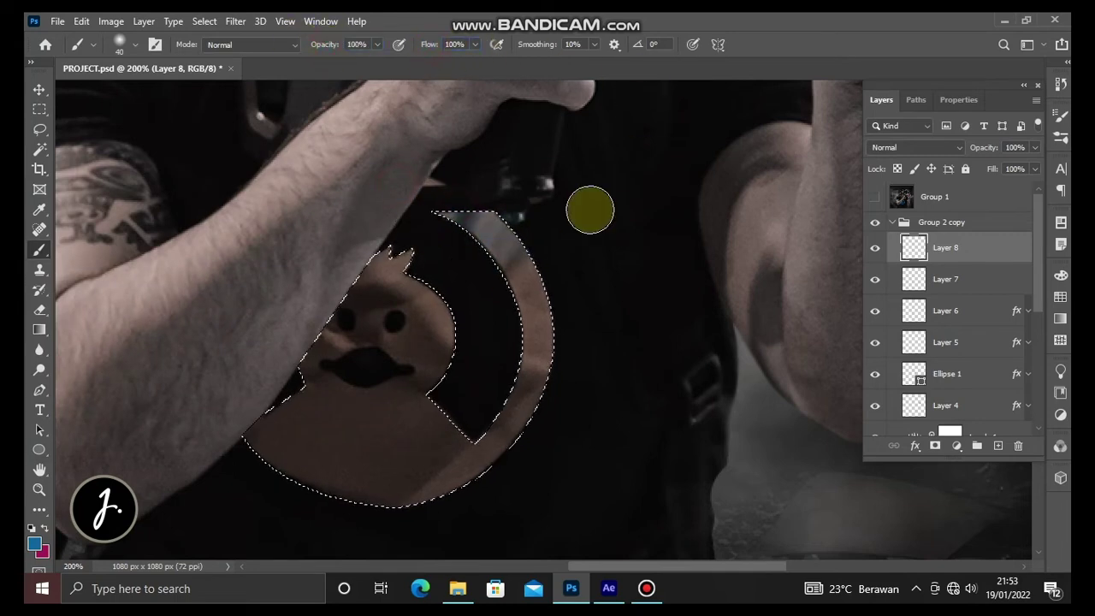
pyautogui.press(']')
pyautogui.press(']')
pyautogui.press(']')
pyautogui.moveTo(453, 210)
pyautogui.mouseDown()
pyautogui.moveTo(543, 359)
pyautogui.moveTo(251, 447)
pyautogui.moveTo(371, 235)
pyautogui.moveTo(496, 231)
pyautogui.moveTo(561, 347)
pyautogui.moveTo(520, 179)
pyautogui.mouseUp()
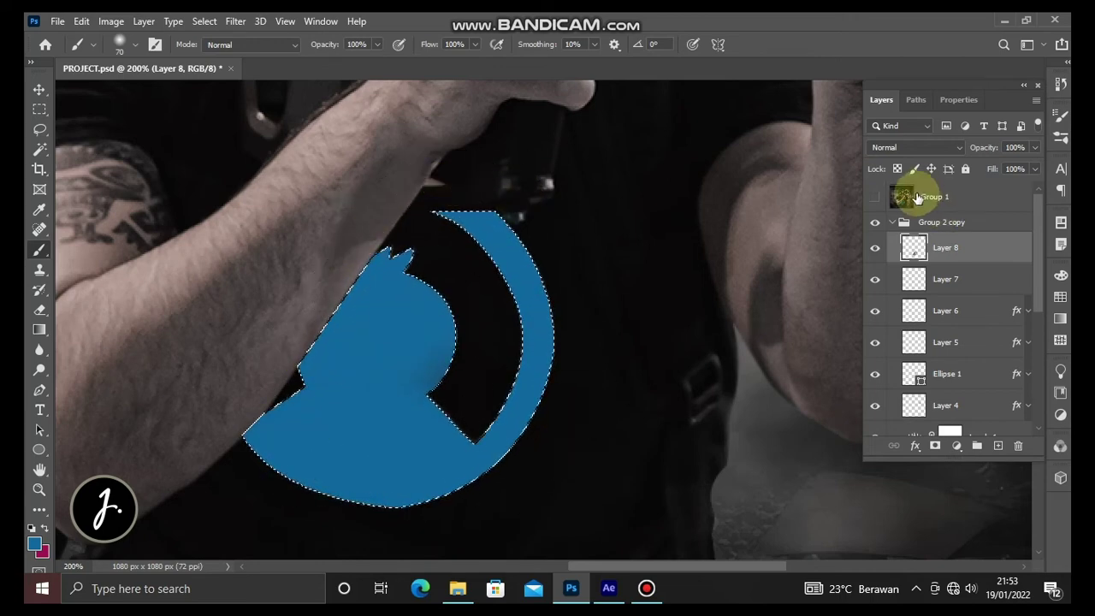
# - Reshape the blue arc's top tip through a small path selection, then hide Layer 8
pyautogui.click(38, 389)
pyautogui.moveTo(428, 178); pyautogui.dragTo(448, 190)
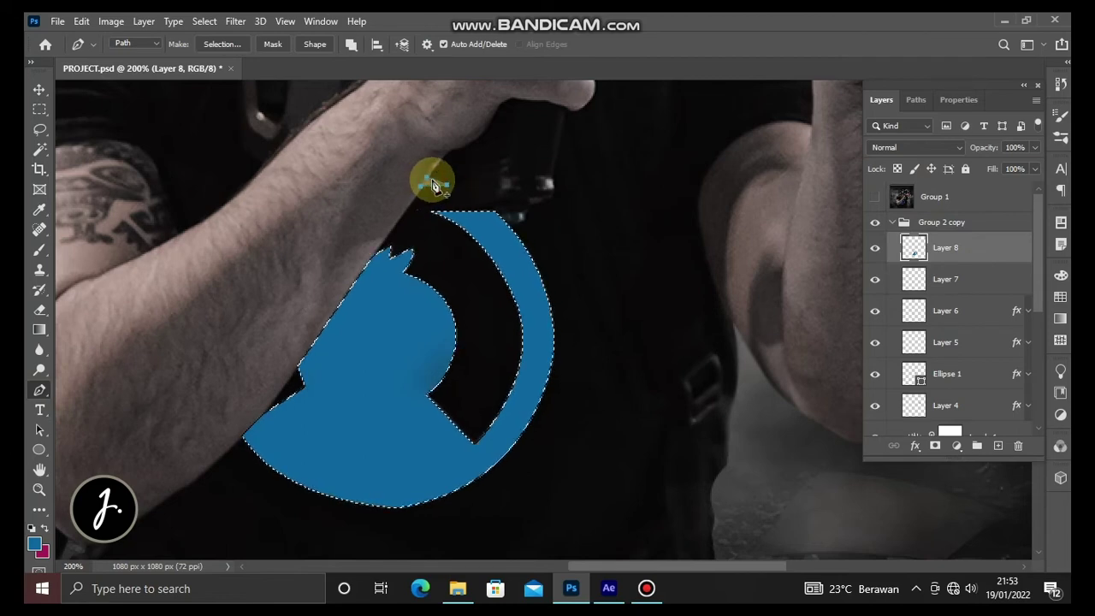
pyautogui.rightClick(432, 180)
pyautogui.click(447, 267)
pyautogui.click(630, 152)
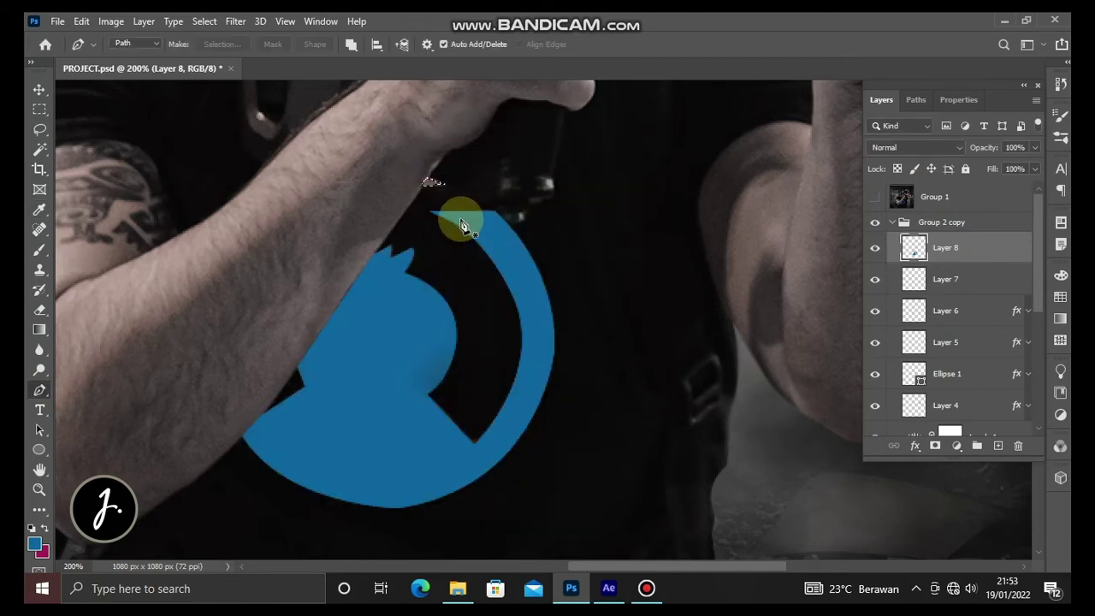
pyautogui.press('b')
pyautogui.moveTo(436, 190)
pyautogui.mouseDown()
pyautogui.moveTo(379, 196)
pyautogui.moveTo(464, 183)
pyautogui.mouseUp()
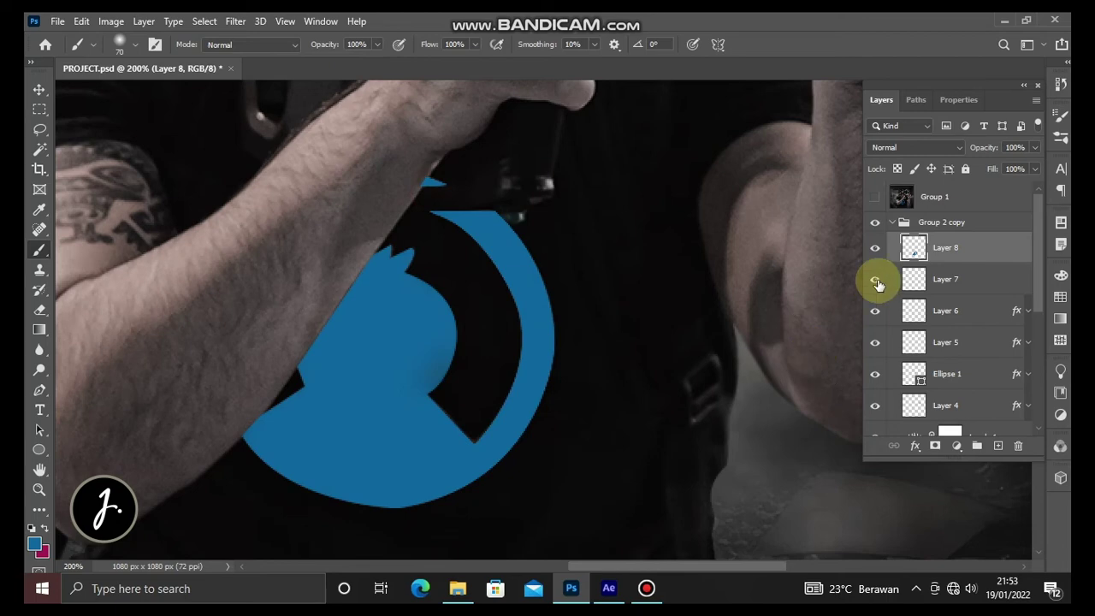
pyautogui.click(875, 248)
pyautogui.moveTo(941, 247); pyautogui.dragTo(818, 306)
pyautogui.click(40, 390)
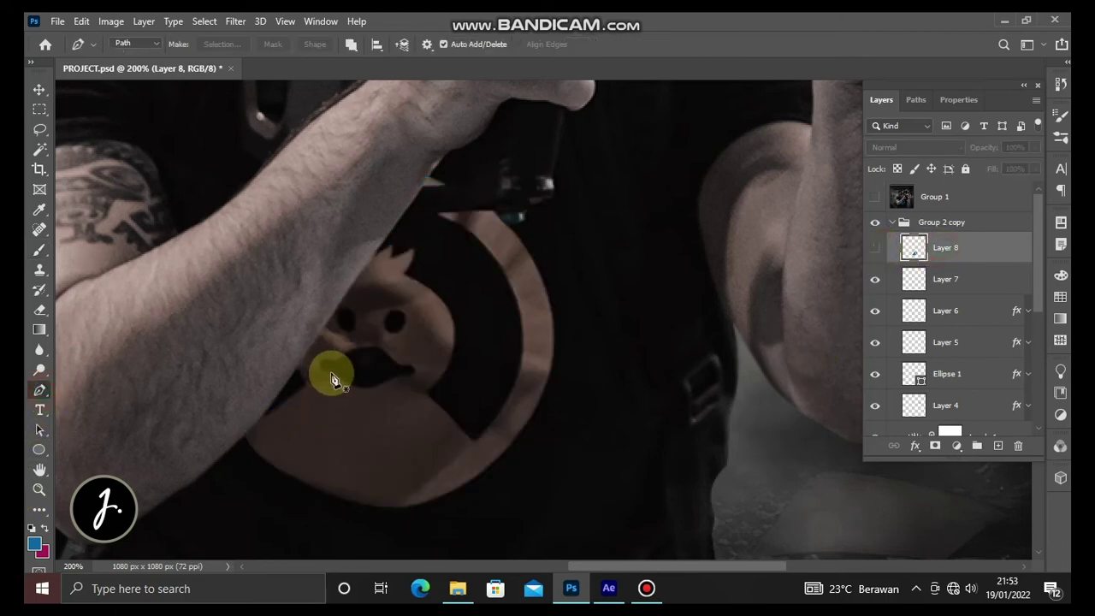
# - Trace a closed Pen path around the duck's mouth along the mustache
pyautogui.click(332, 372)
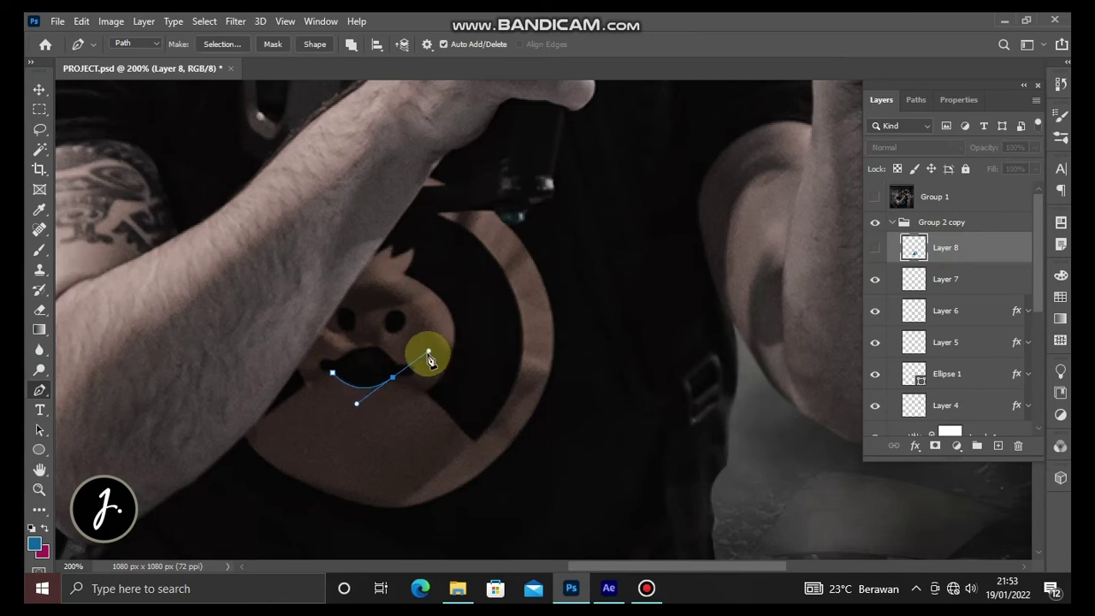
pyautogui.keyDown('alt'); pyautogui.click(391, 376); pyautogui.keyUp('alt')
pyautogui.moveTo(417, 366); pyautogui.dragTo(396, 386)
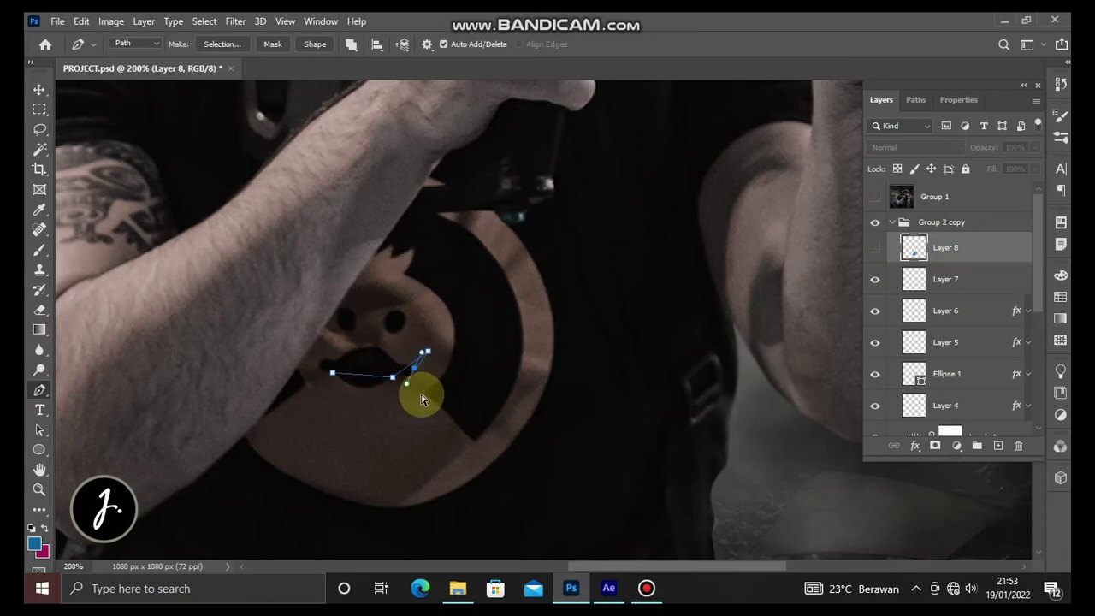
pyautogui.keyDown('alt'); pyautogui.click(394, 380); pyautogui.keyUp('alt')
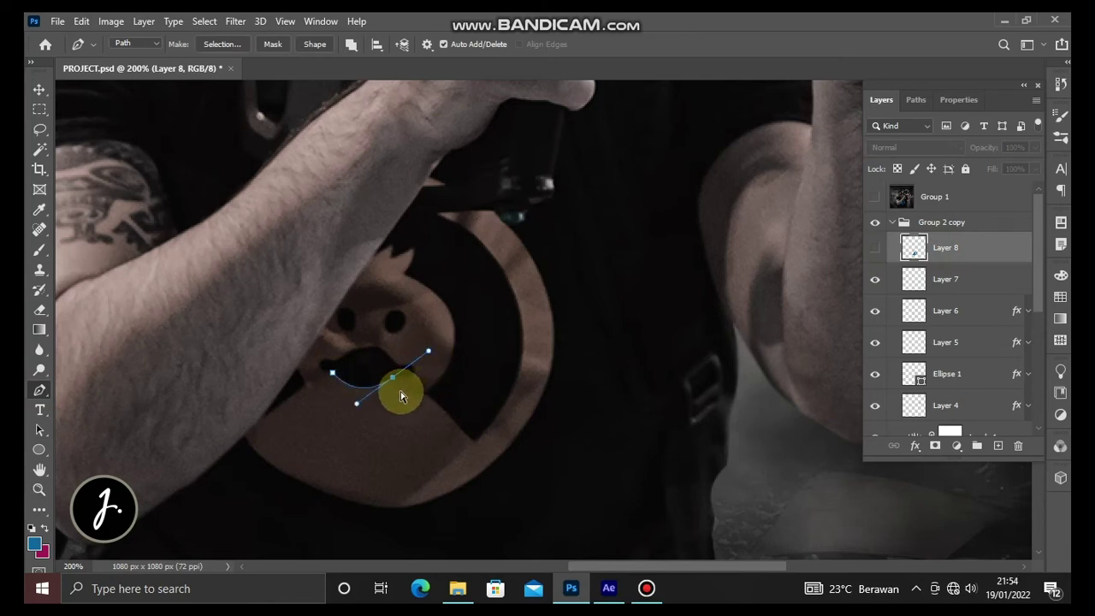
pyautogui.moveTo(395, 377); pyautogui.dragTo(431, 350)
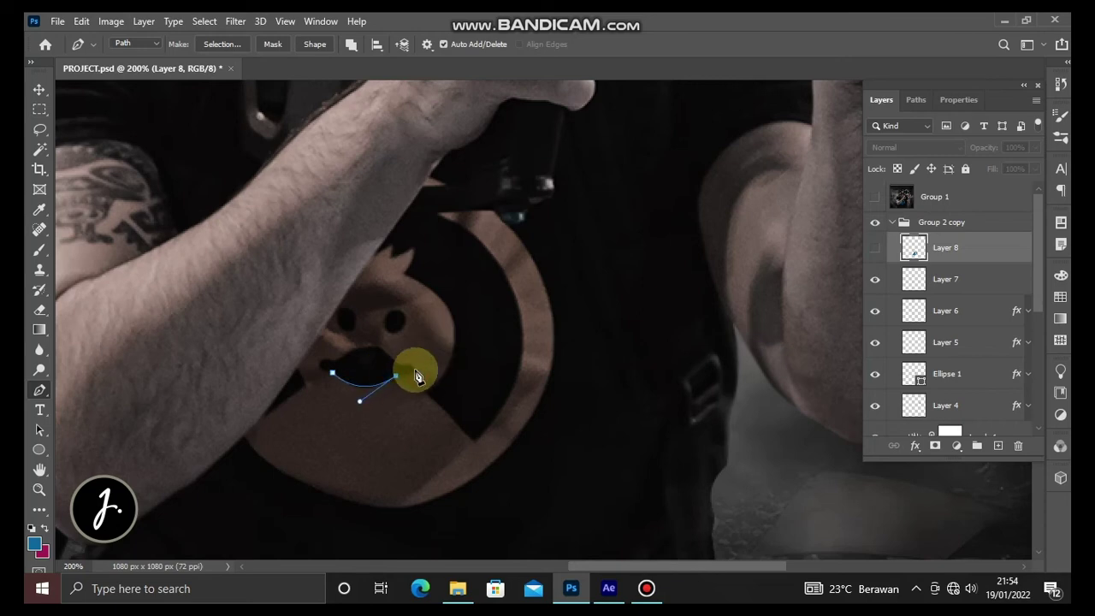
pyautogui.click(342, 367)
pyautogui.moveTo(302, 392); pyautogui.dragTo(299, 390)
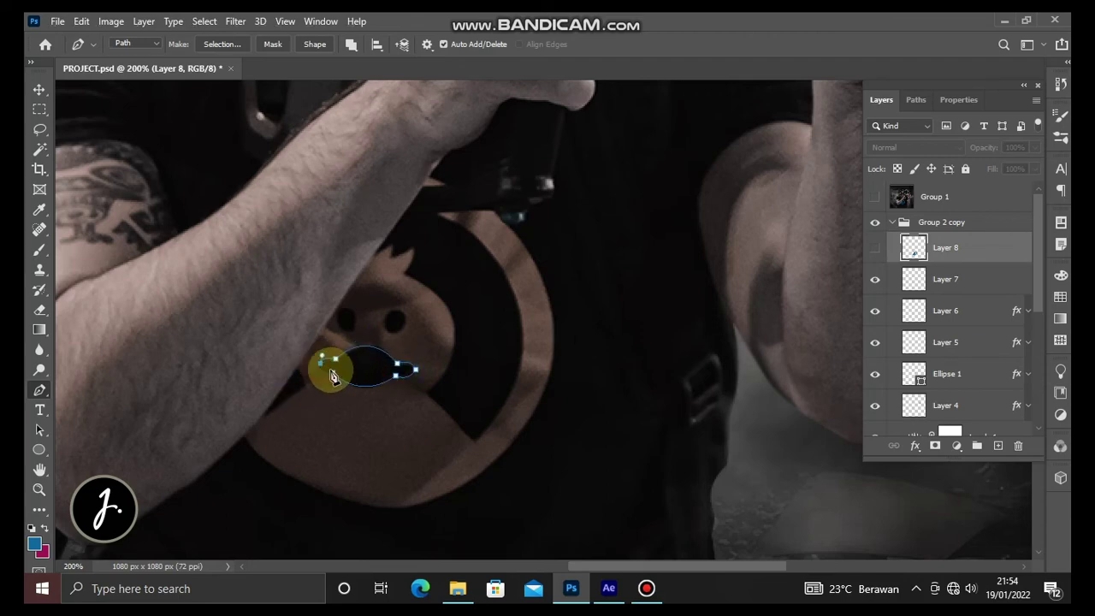
# - Cut the mouth selection out of Layer 8, deselect, and draw a small ellipse over one eye
pyautogui.rightClick(346, 368)
pyautogui.click(389, 160)
pyautogui.press('Return')
pyautogui.click(874, 247)
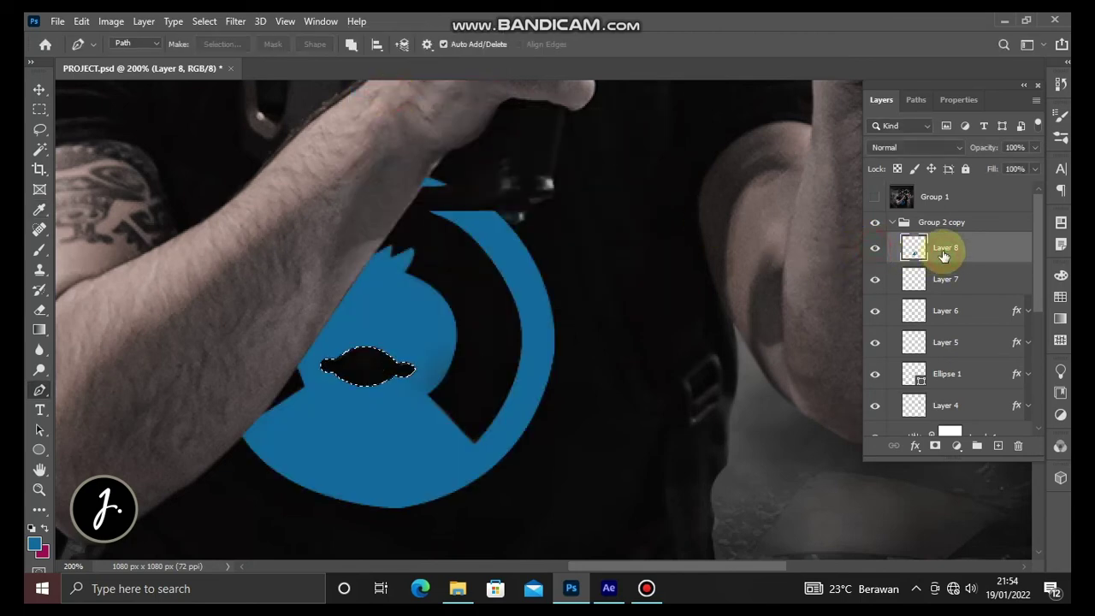
pyautogui.hotkey('ctrl', 'd')
pyautogui.click(874, 247)
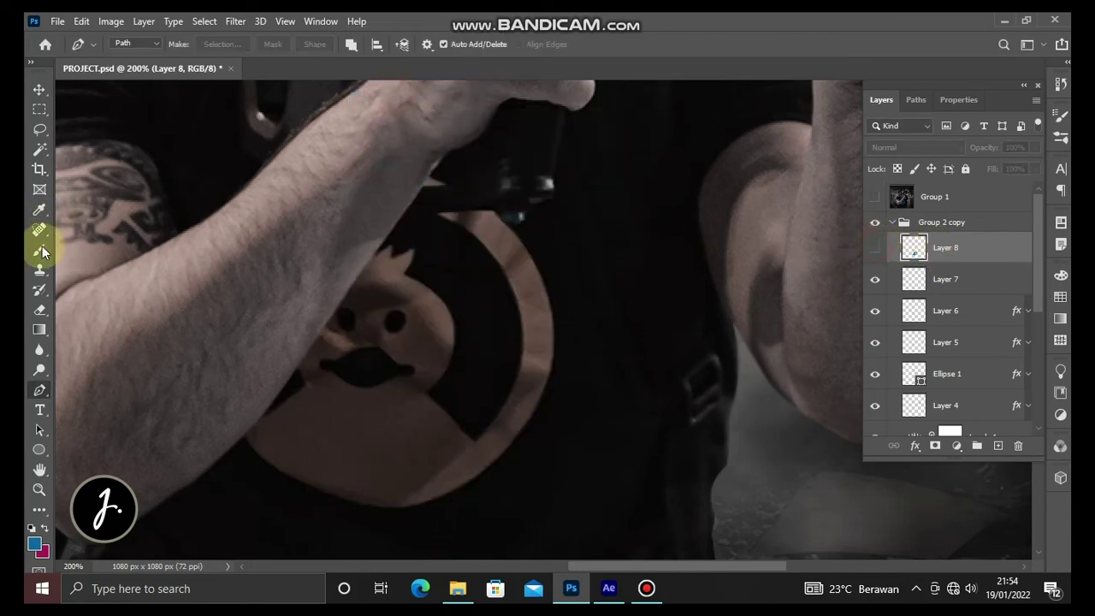
pyautogui.click(39, 449)
pyautogui.moveTo(383, 307); pyautogui.dragTo(405, 333)
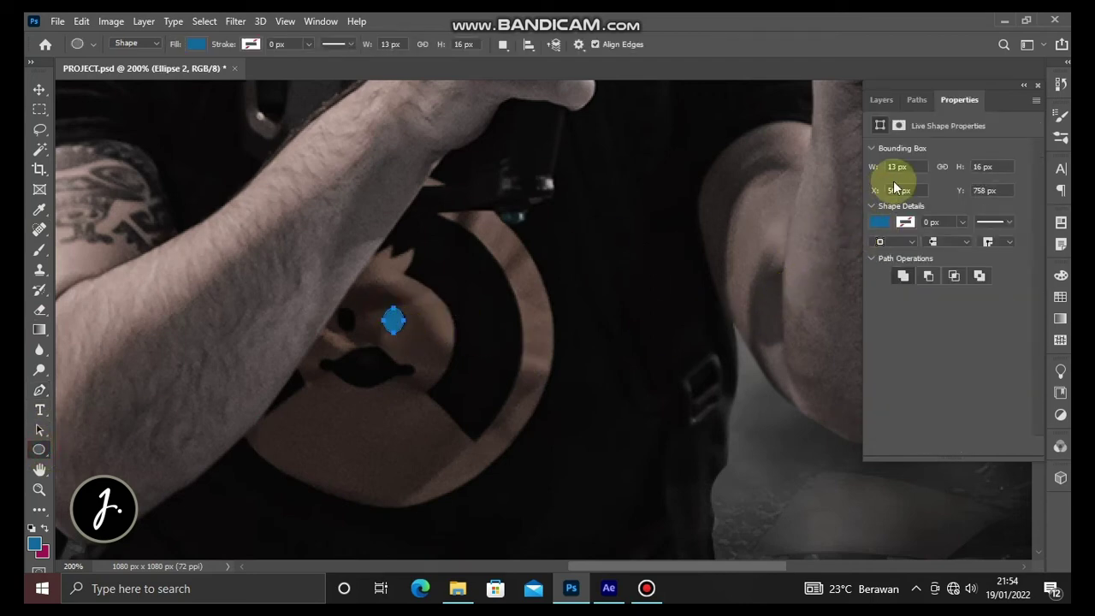
# - Load Ellipse 2's path as a selection and clear the first eye from Layer 8
pyautogui.click(880, 99)
pyautogui.click(916, 100)
pyautogui.rightClick(915, 158)
pyautogui.click(894, 202)
pyautogui.click(630, 142)
pyautogui.click(881, 99)
pyautogui.click(874, 278)
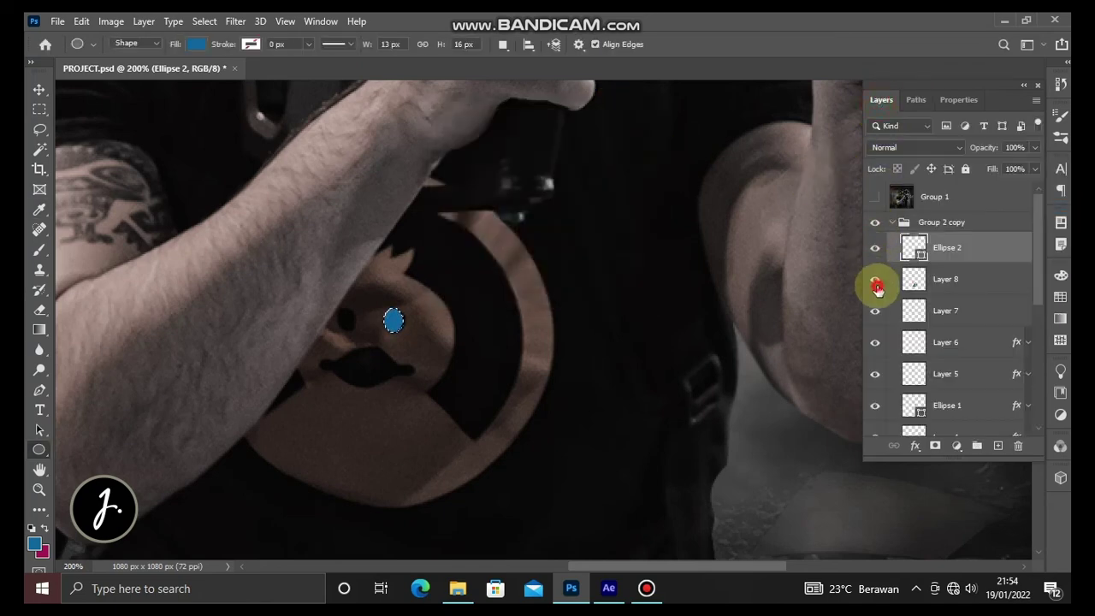
pyautogui.click(940, 281)
pyautogui.doubleClick(940, 281)
pyautogui.press('Return')
pyautogui.press('Delete')
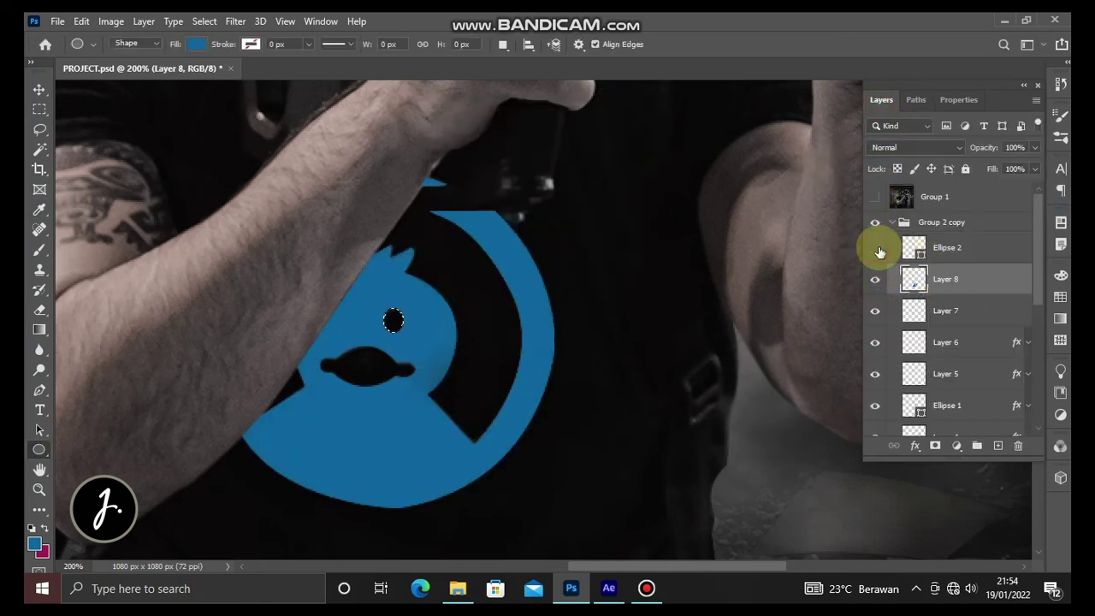
pyautogui.click(874, 278)
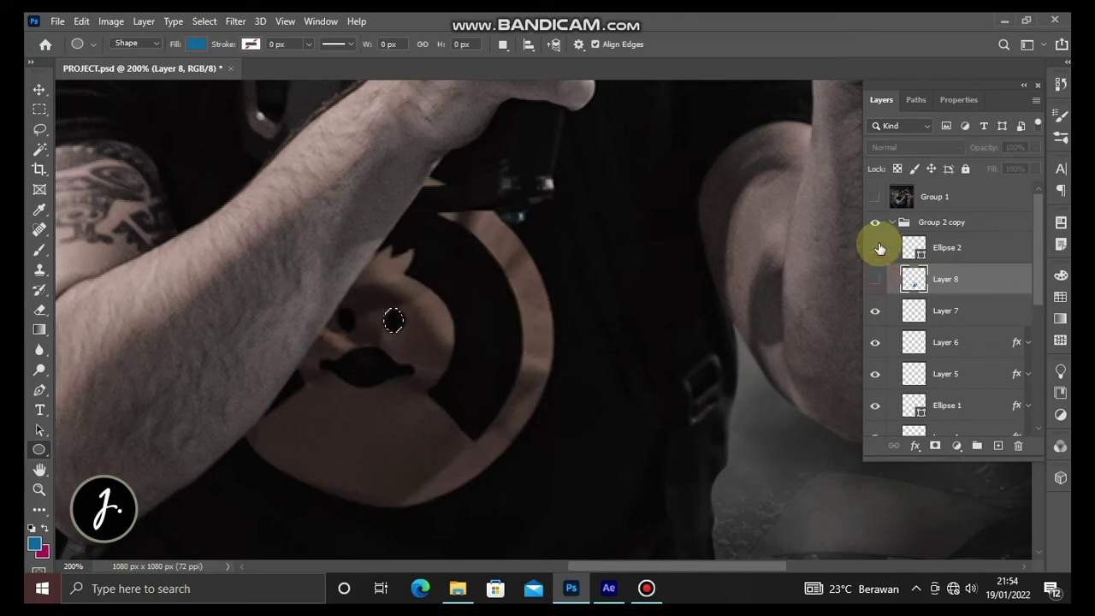
# - Move the ellipse onto the other eye and load it as a selection on Layer 8
pyautogui.click(941, 250)
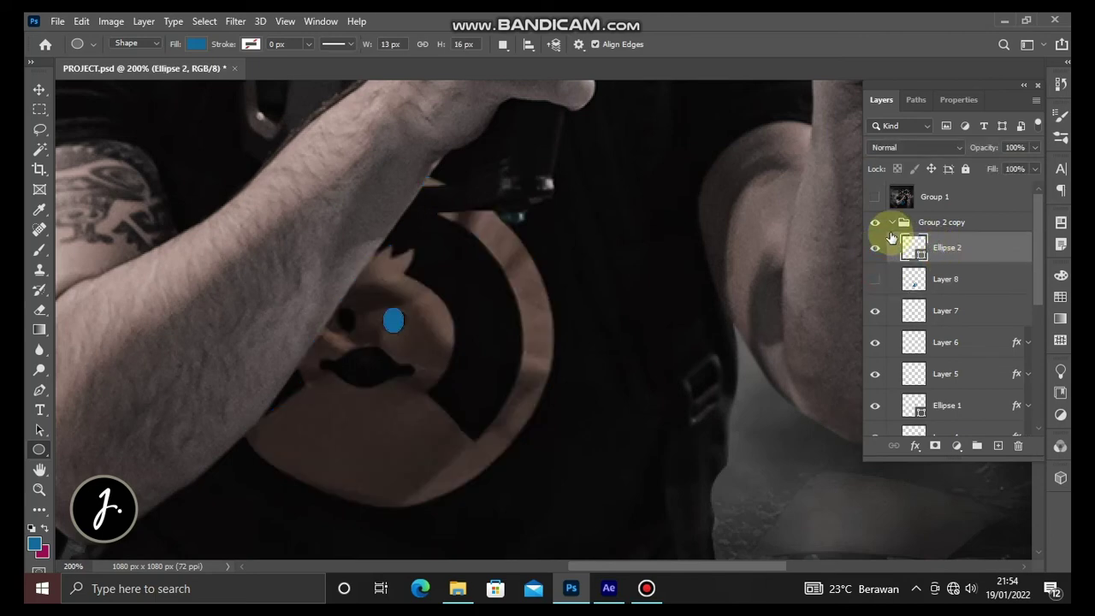
pyautogui.hotkey('ctrl', 't')
pyautogui.moveTo(392, 319); pyautogui.dragTo(342, 318)
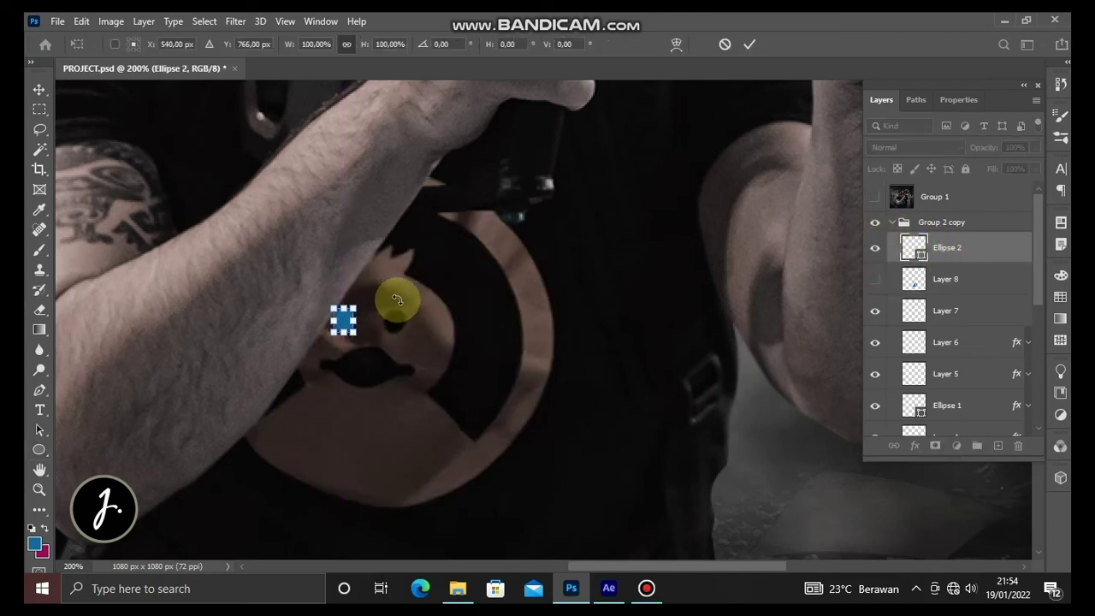
pyautogui.click(908, 100)
pyautogui.rightClick(897, 162)
pyautogui.click(916, 202)
pyautogui.click(647, 151)
pyautogui.click(881, 99)
pyautogui.click(874, 278)
pyautogui.click(938, 282)
# - Delete the Ellipse 2 layer and make Layer 8 active again
pyautogui.click(874, 247)
pyautogui.click(955, 249)
pyautogui.click(1017, 445)
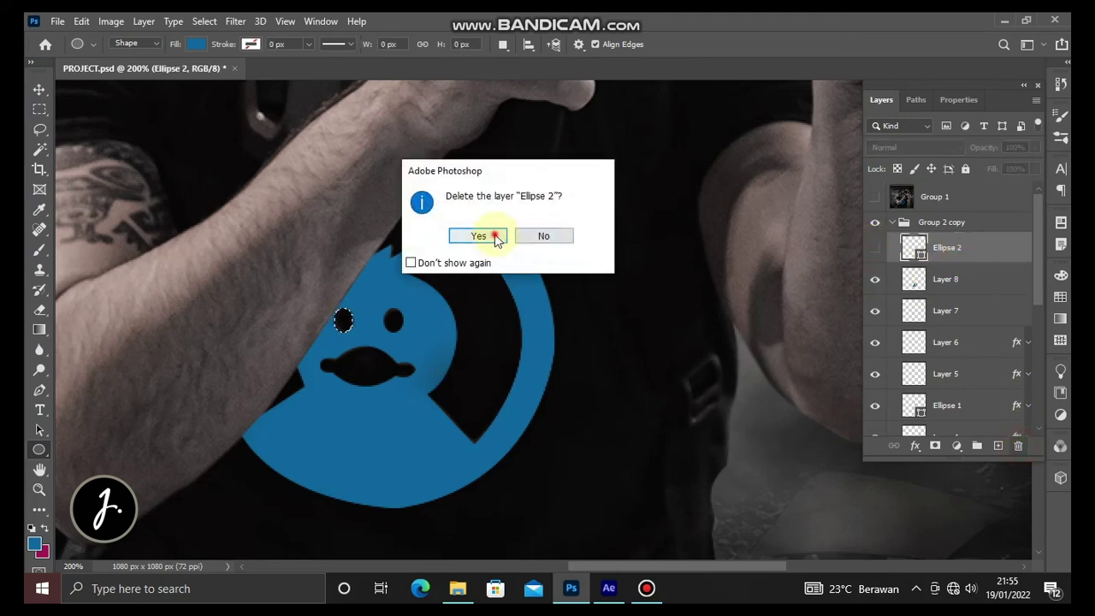
pyautogui.click(478, 236)
pyautogui.click(874, 248)
pyautogui.click(874, 247)
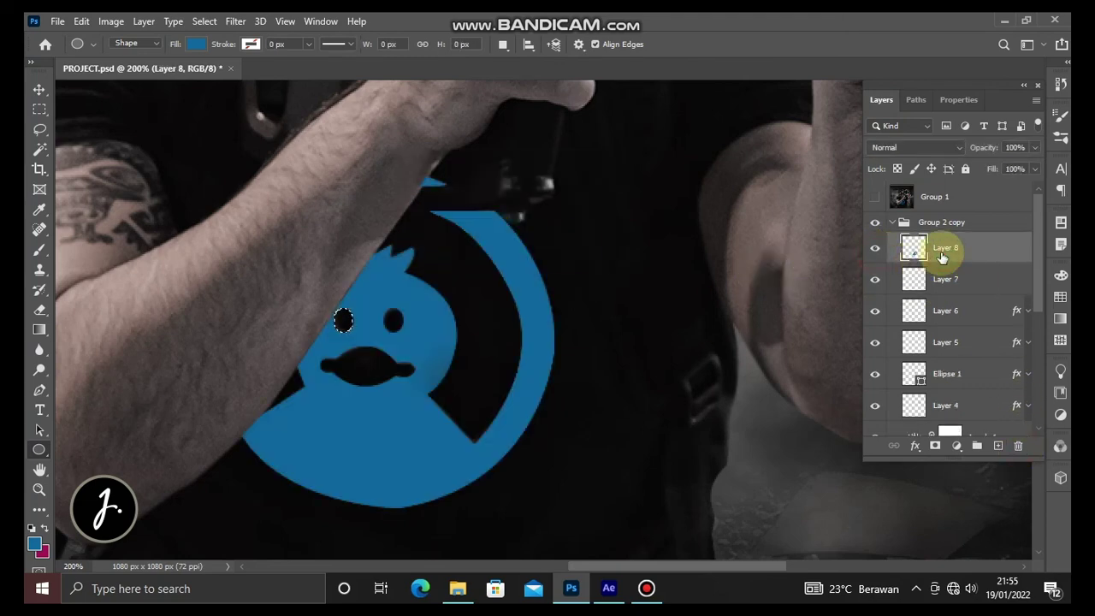
pyautogui.click(911, 147)
# - Set Layer 8's blend mode to Color and zoom out to the whole figure
pyautogui.click(881, 504)
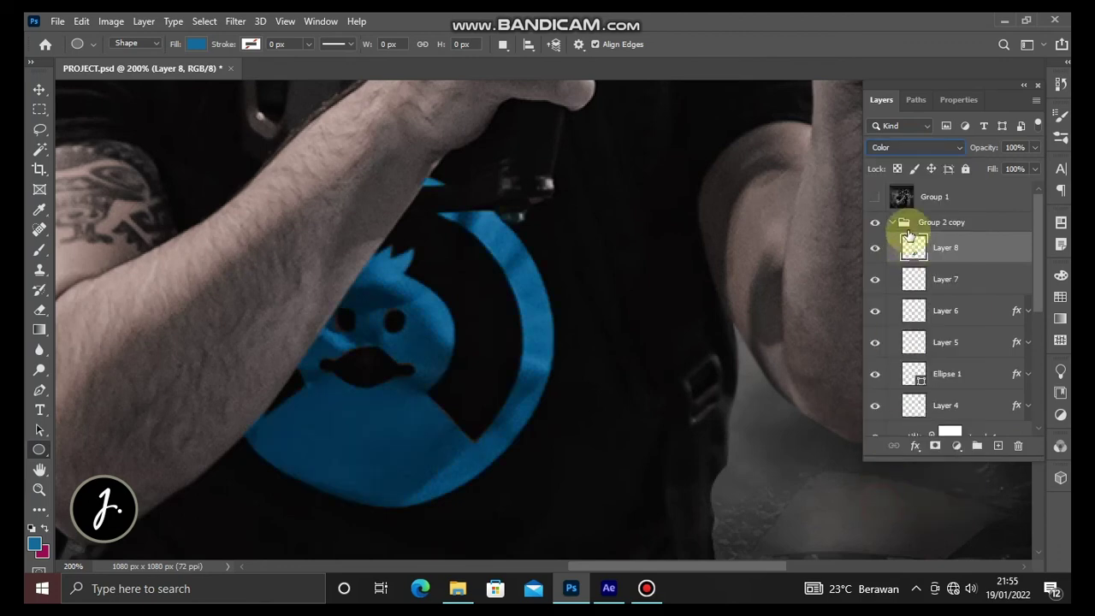
pyautogui.click(882, 288)
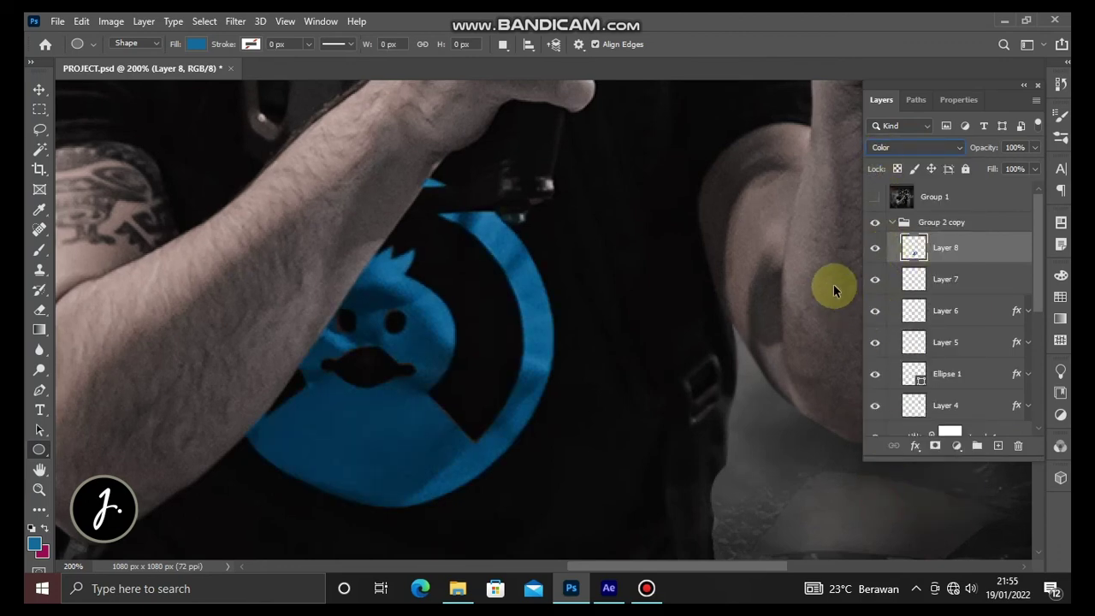
pyautogui.hotkey('ctrl', '-')
pyautogui.moveTo(678, 214); pyautogui.dragTo(649, 288)
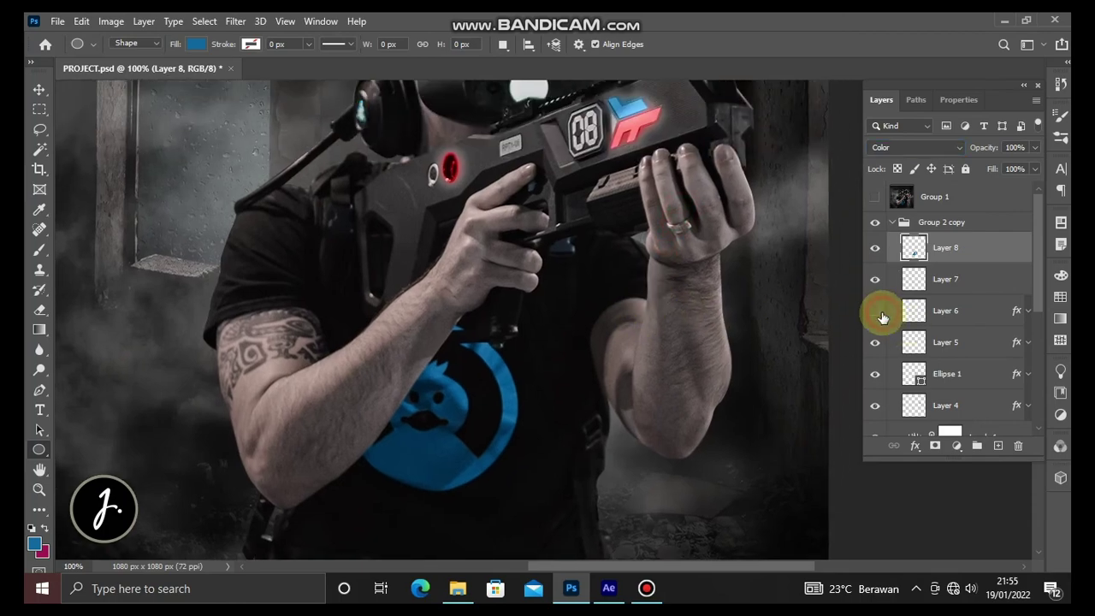
# - Copy Layer 6's outer glow style and paste it onto Layer 8
pyautogui.click(935, 310)
pyautogui.rightClick(935, 310)
pyautogui.click(821, 364)
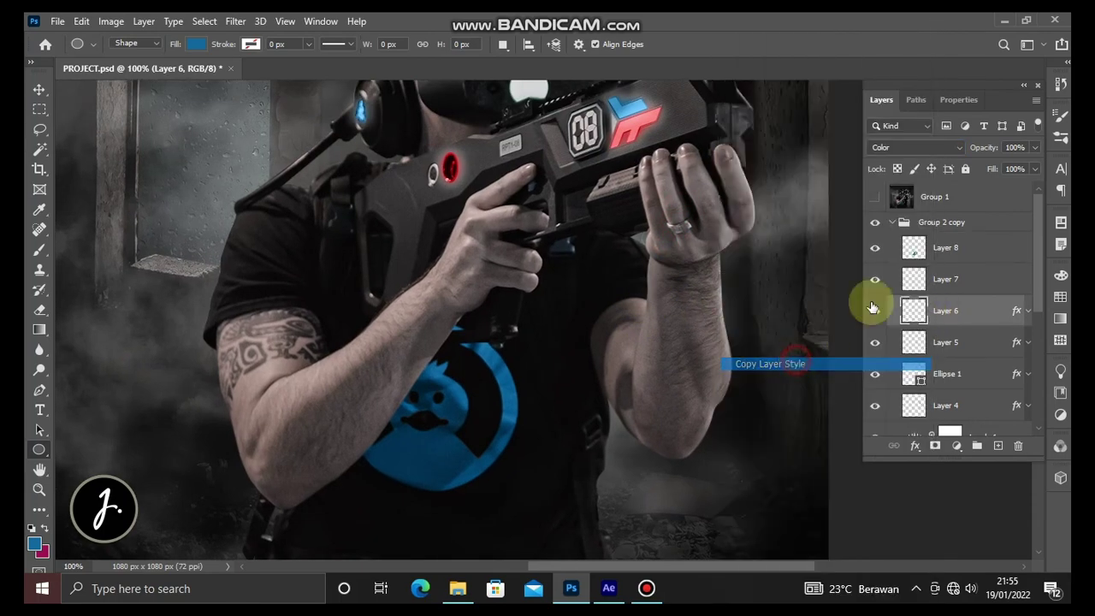
pyautogui.click(953, 254)
pyautogui.rightClick(953, 254)
pyautogui.click(821, 374)
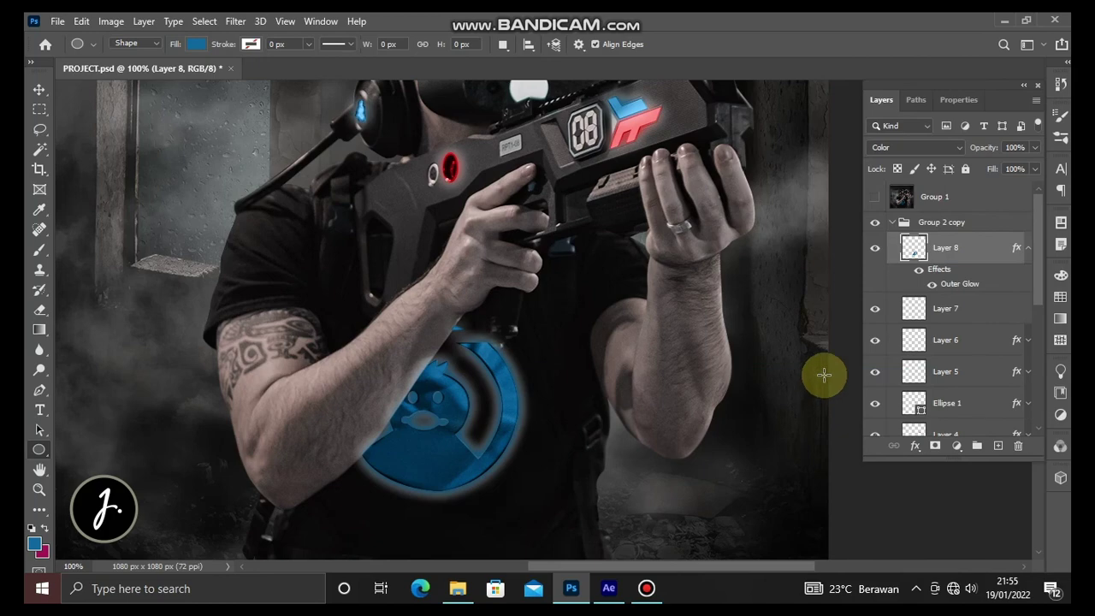
# - Reduce Layer 8's outer glow to 6 px size, 60% range and 64% opacity
pyautogui.doubleClick(944, 287)
pyautogui.moveTo(423, 110)
pyautogui.mouseDown()
pyautogui.moveTo(431, 177)
pyautogui.moveTo(939, 75)
pyautogui.mouseUp()
pyautogui.moveTo(830, 261); pyautogui.dragTo(821, 262)
pyautogui.moveTo(849, 332)
pyautogui.mouseDown()
pyautogui.moveTo(835, 340)
pyautogui.moveTo(858, 336)
pyautogui.mouseUp()
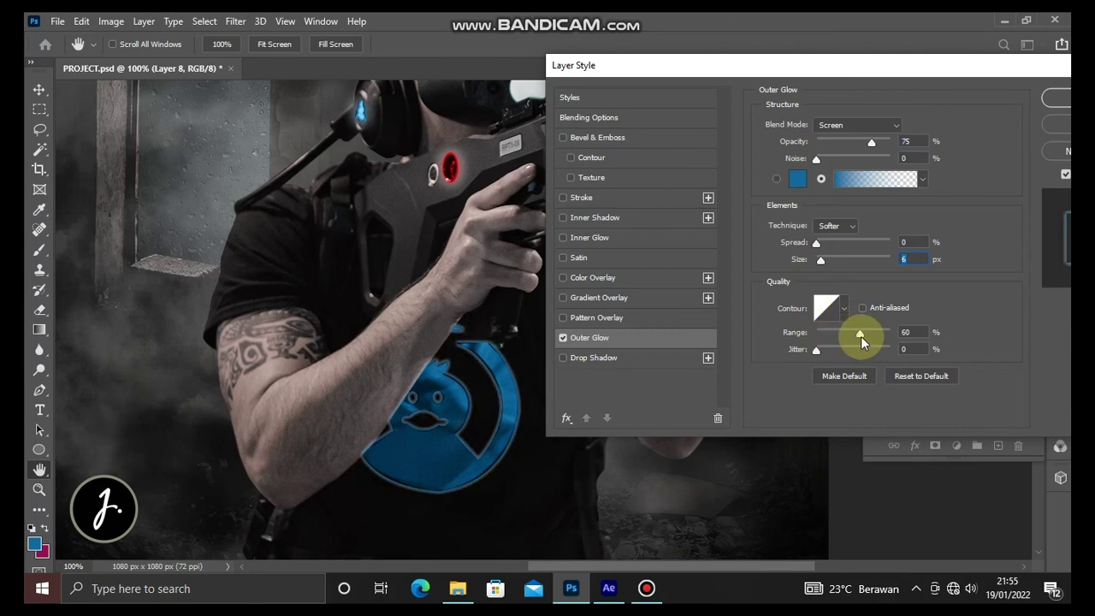
pyautogui.moveTo(871, 142); pyautogui.dragTo(846, 151)
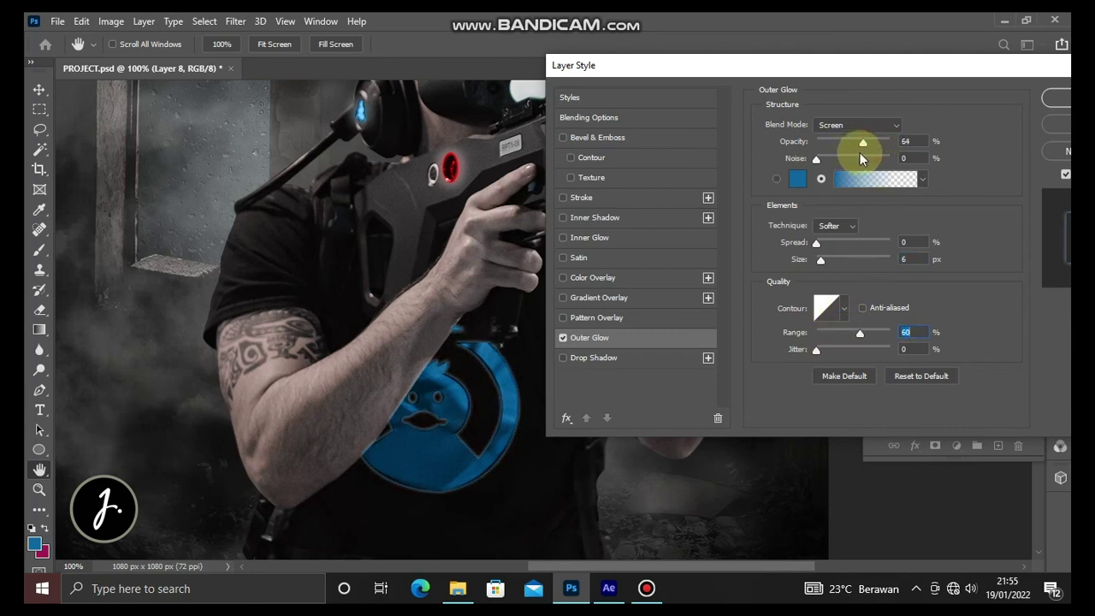
pyautogui.click(1056, 98)
# - Toggle the glow to compare, zoom out, and collapse the Group 2 copy group
pyautogui.click(931, 284)
pyautogui.click(931, 284)
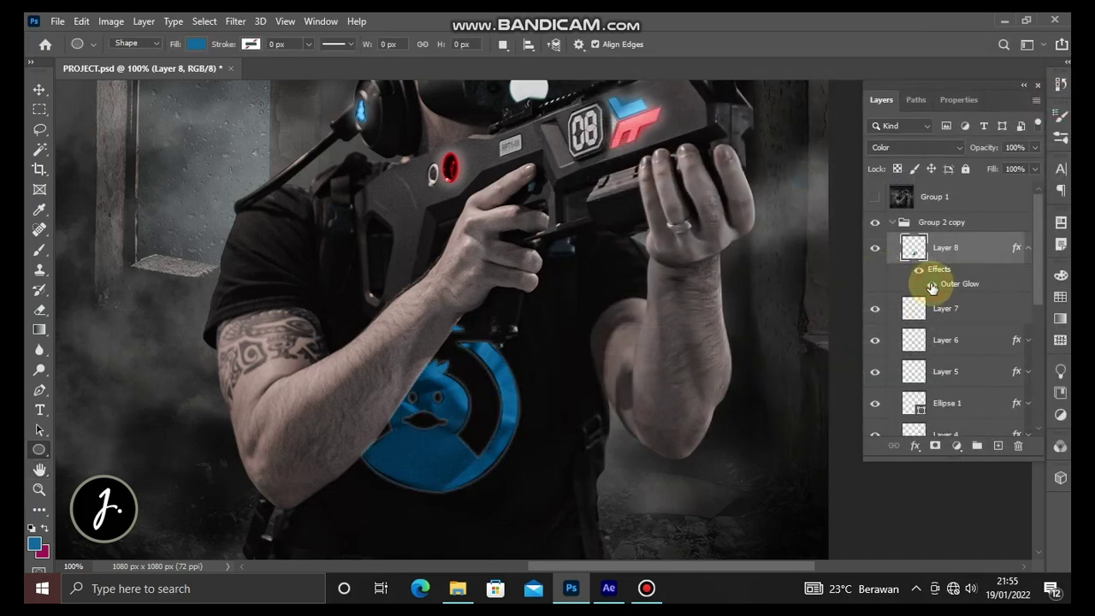
pyautogui.hotkey('ctrl', '+')
pyautogui.hotkey('ctrl', '-')
pyautogui.hotkey('ctrl', '-')
pyautogui.hotkey('ctrl', '-')
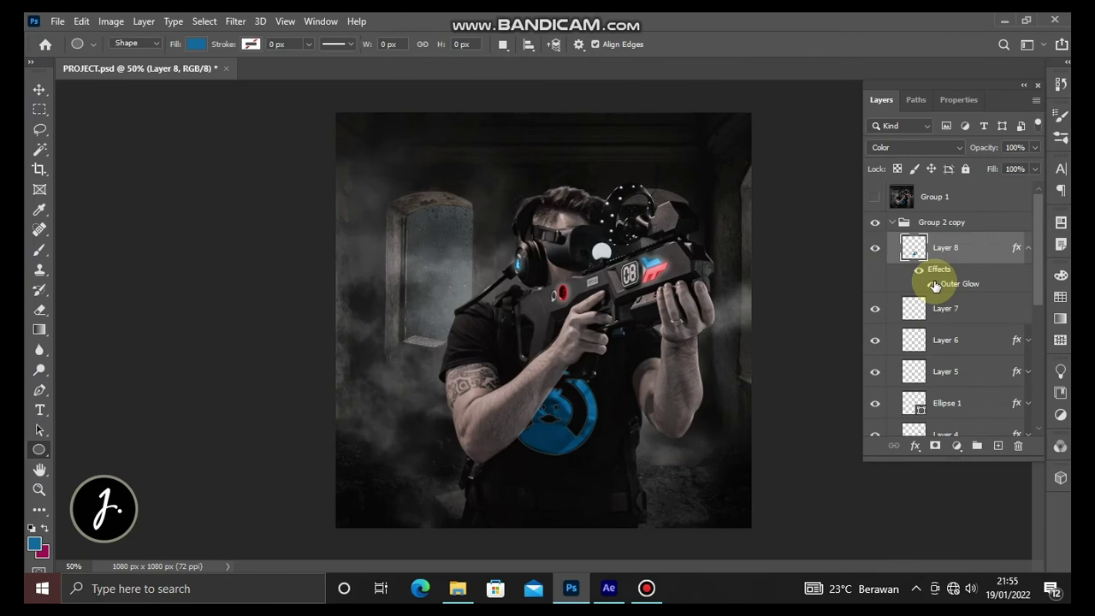
pyautogui.click(892, 222)
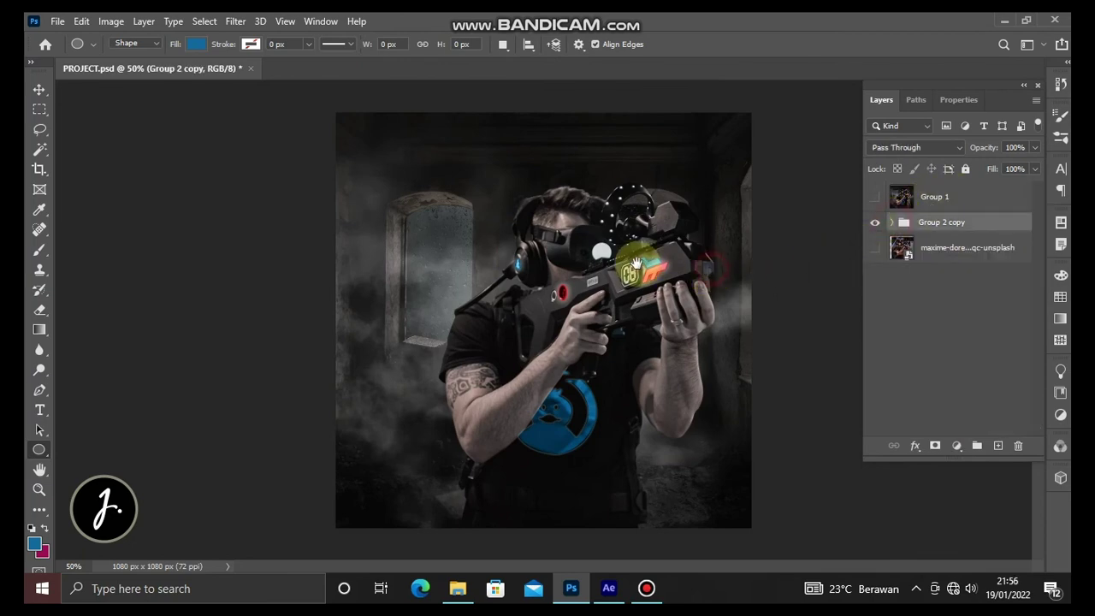